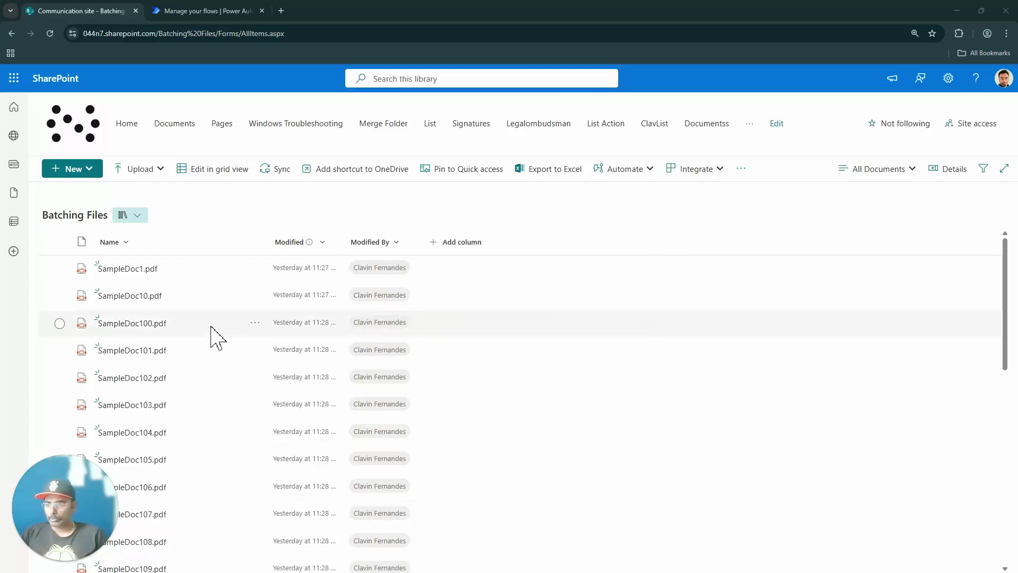
# Step: Browse the Batching Files library and show the ID column in its view
pyautogui.moveTo(1004, 301); pyautogui.dragTo(944, 522)
pyautogui.scroll(-5, 829, 427)
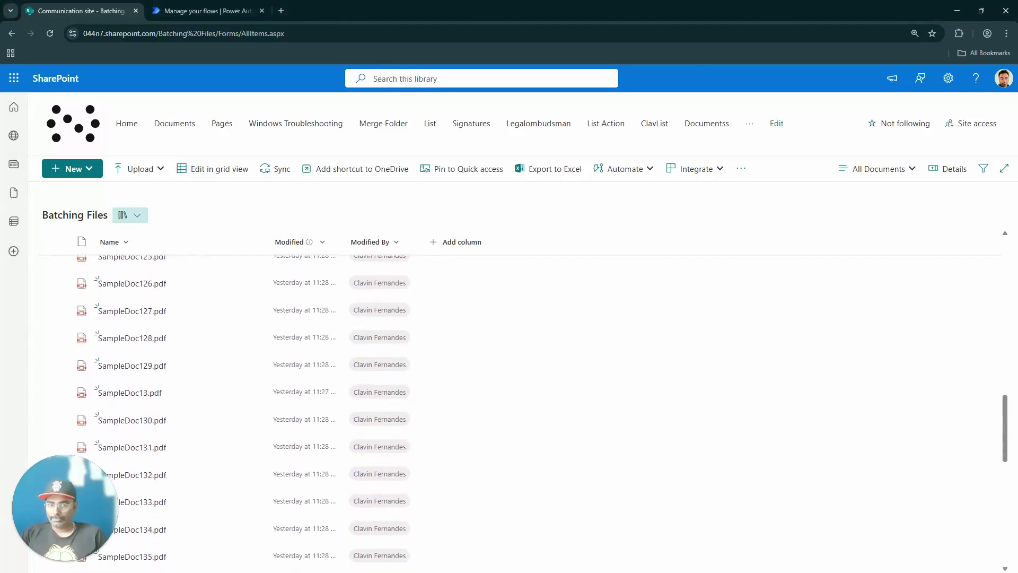
pyautogui.moveTo(1011, 427); pyautogui.dragTo(1004, 520)
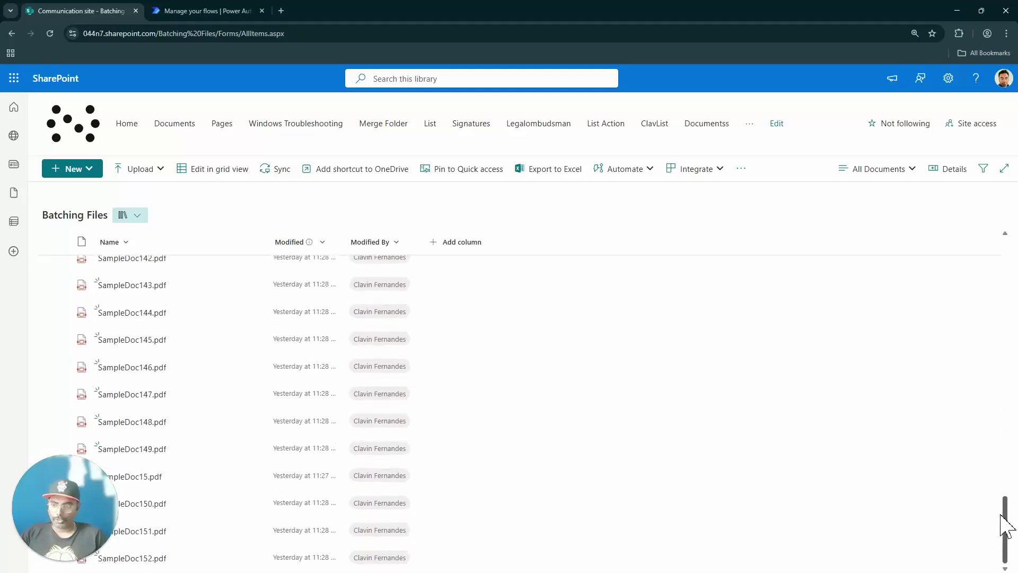
pyautogui.click(460, 246)
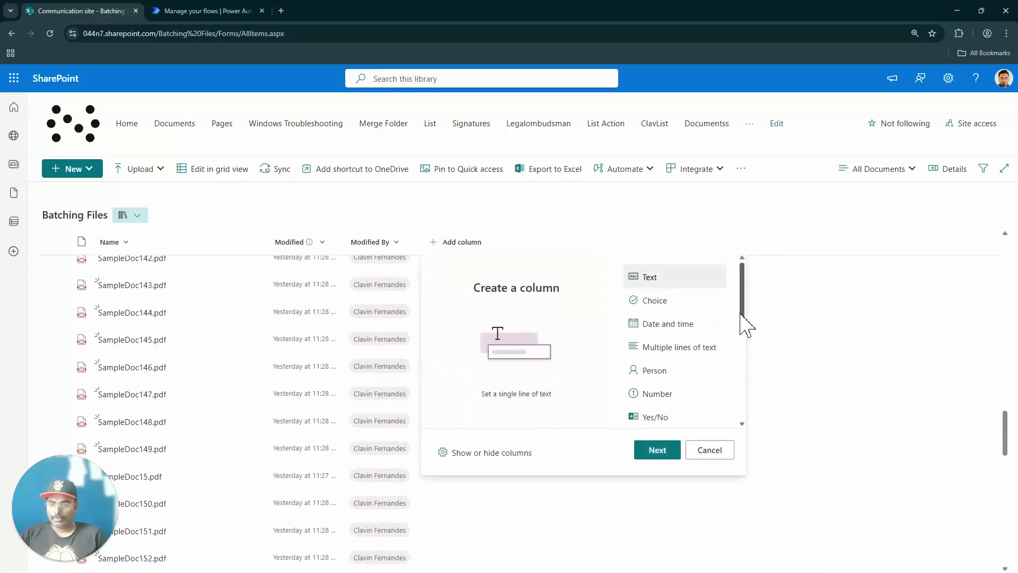
pyautogui.click(488, 454)
pyautogui.click(869, 258)
pyautogui.click(869, 549)
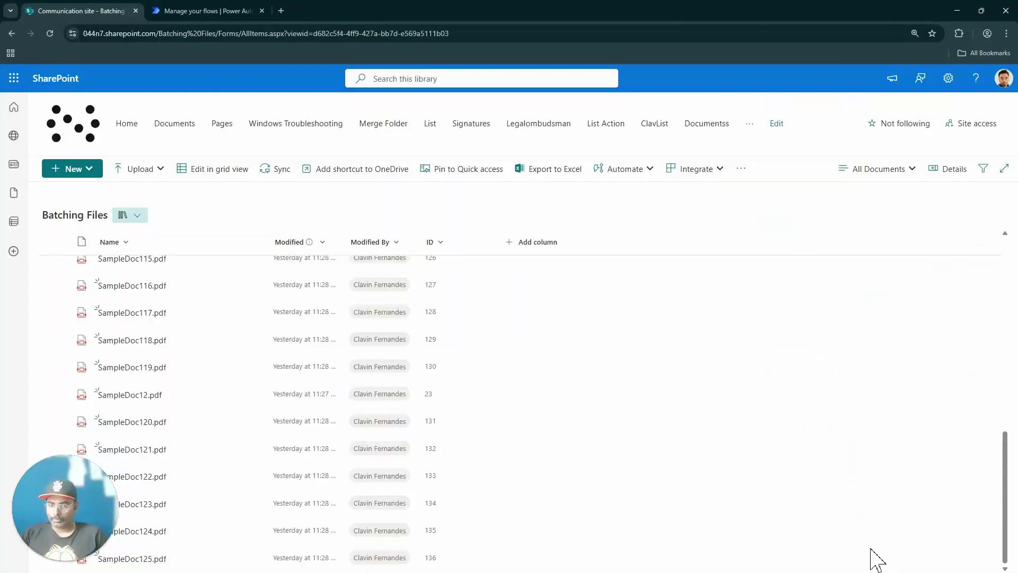
# Step: Open the SharePoint site contents to check the item counts of the document libraries
pyautogui.scroll(-4, 1007, 525)
pyautogui.moveTo(1008, 370); pyautogui.dragTo(1003, 489)
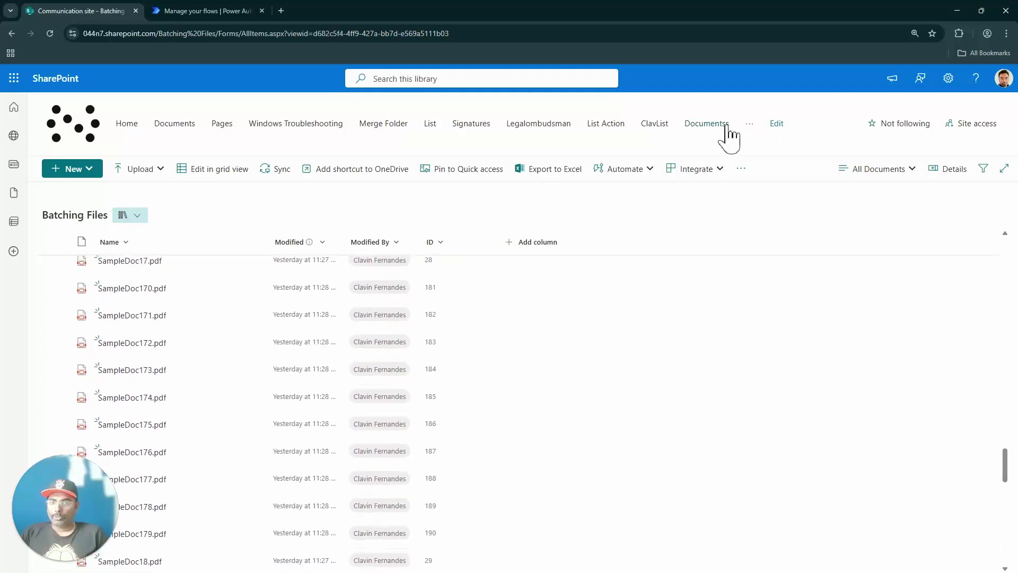
pyautogui.click(754, 124)
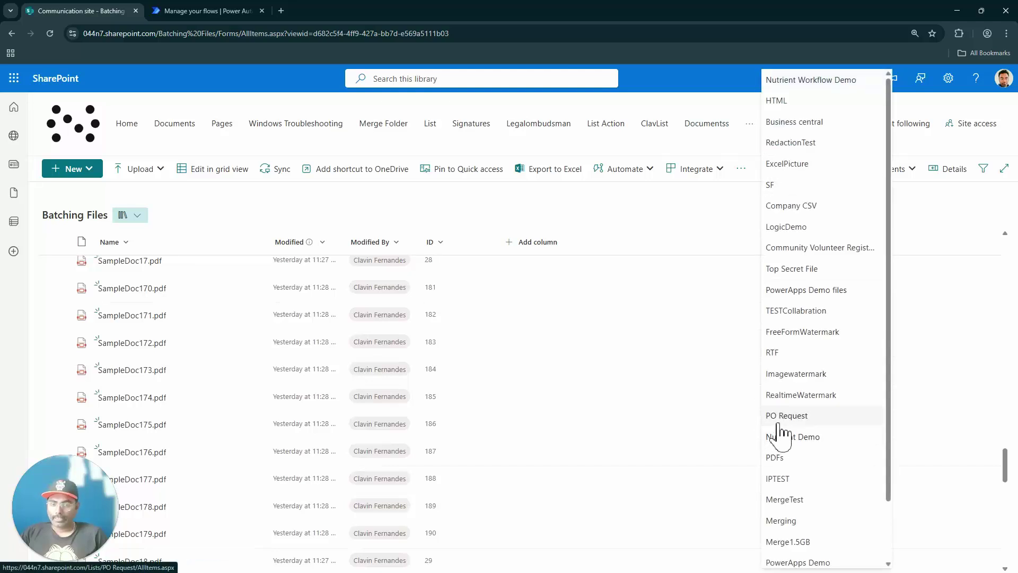
pyautogui.click(948, 79)
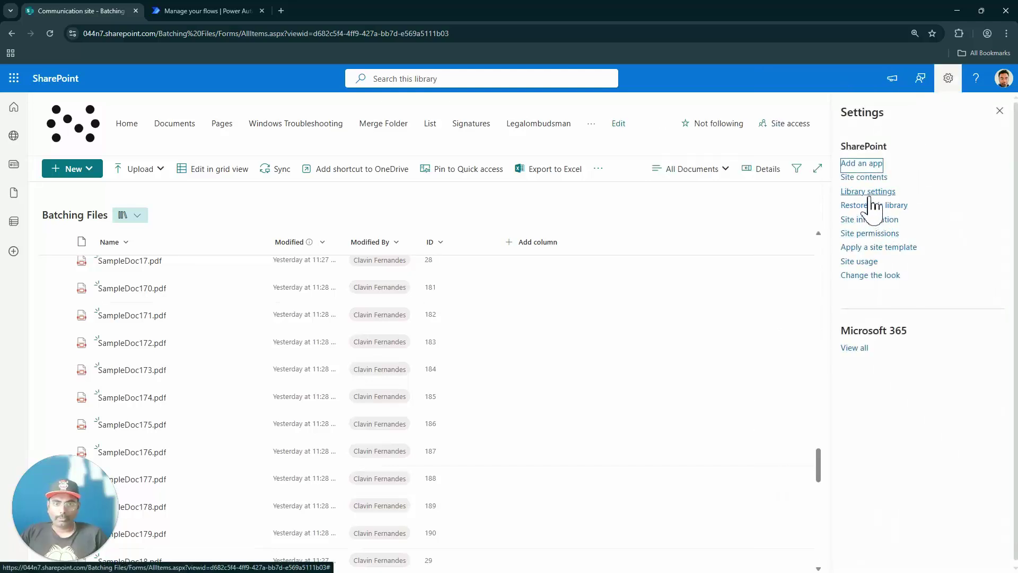
pyautogui.click(866, 178)
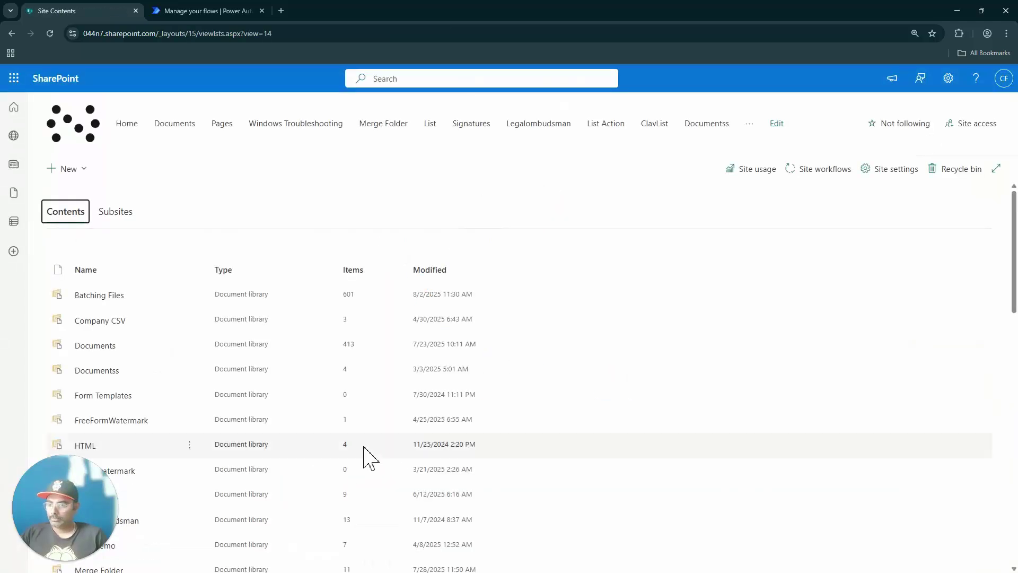
pyautogui.scroll(-3, 386, 382)
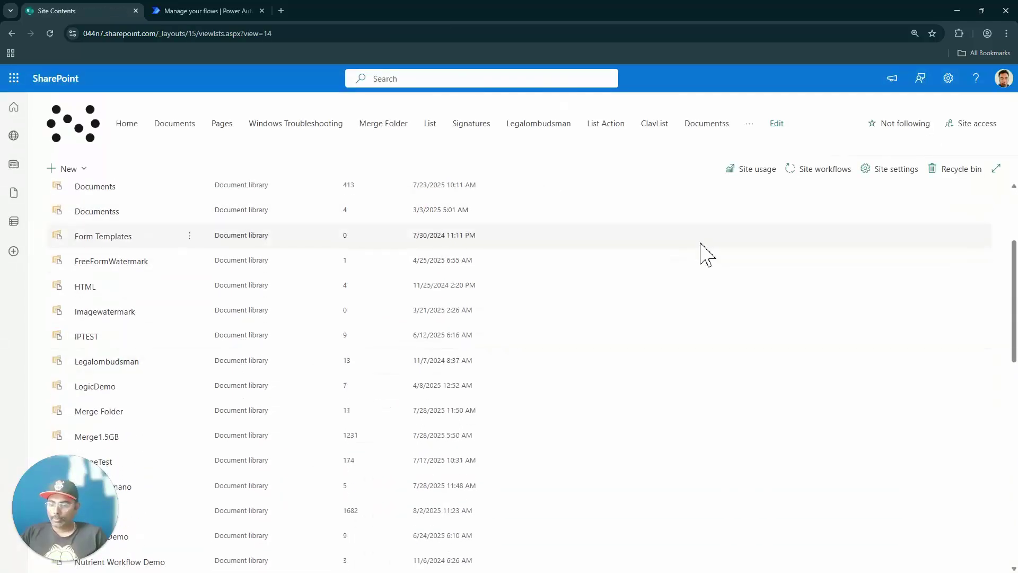
# Step: Search the site contents page for "batc" and open the Batching Files library
pyautogui.hotkey('ctrl', 'f')
pyautogui.write('batcg')
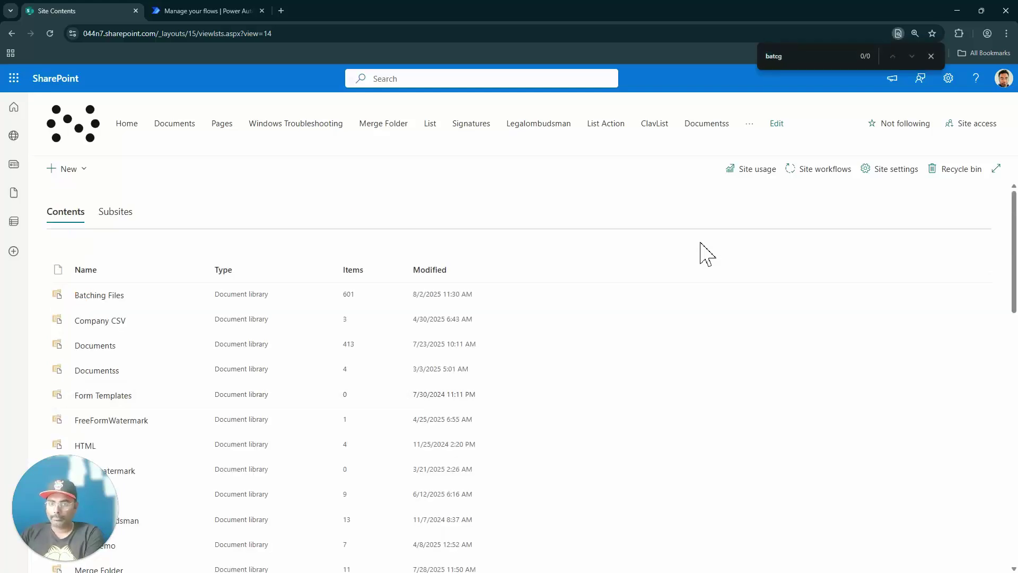
pyautogui.press('BackSpace')
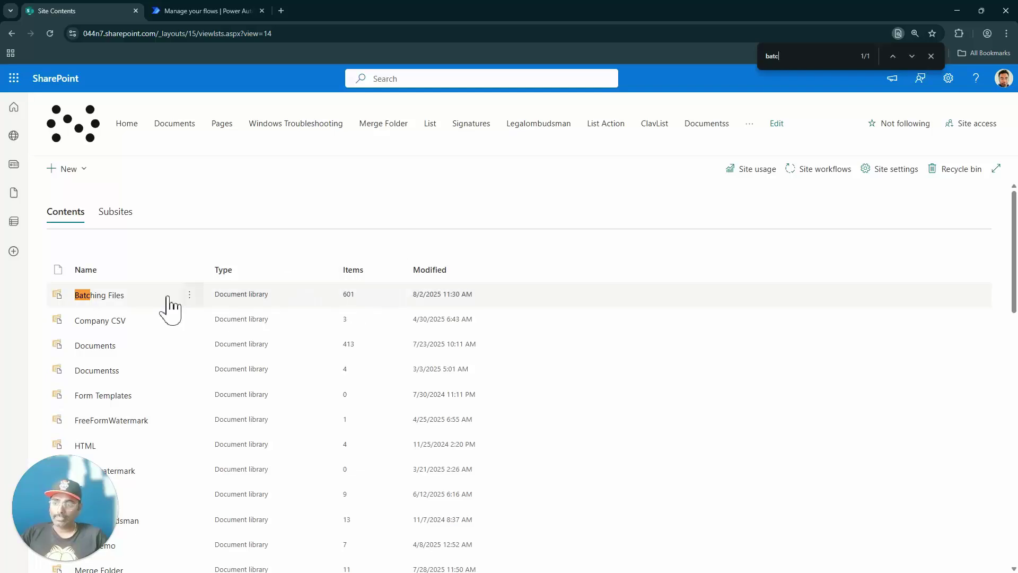
pyautogui.click(119, 297)
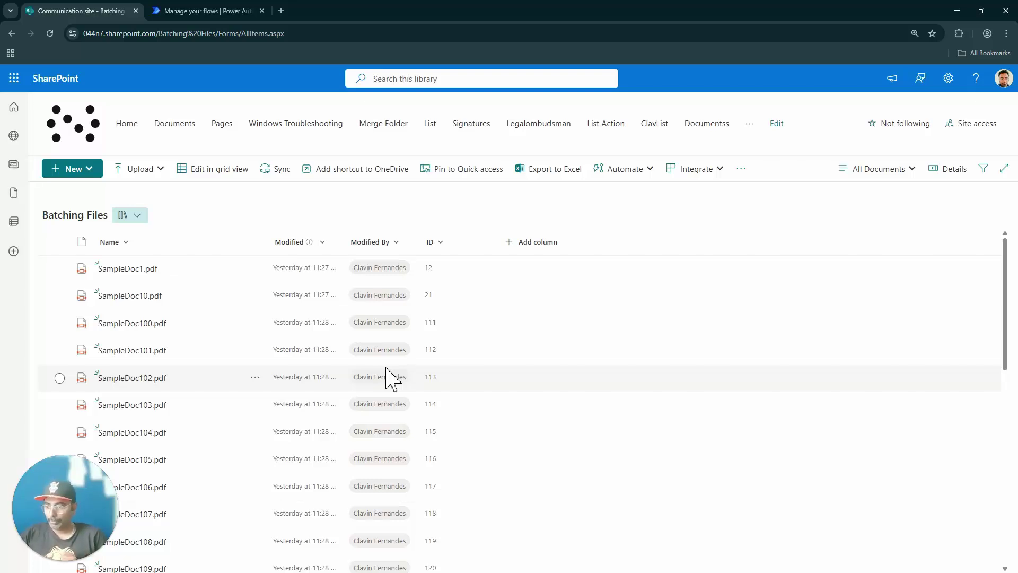
# Step: Switch to Power Automate and create an unnamed instant cloud flow with the "Manually trigger a flow" trigger
pyautogui.click(221, 10)
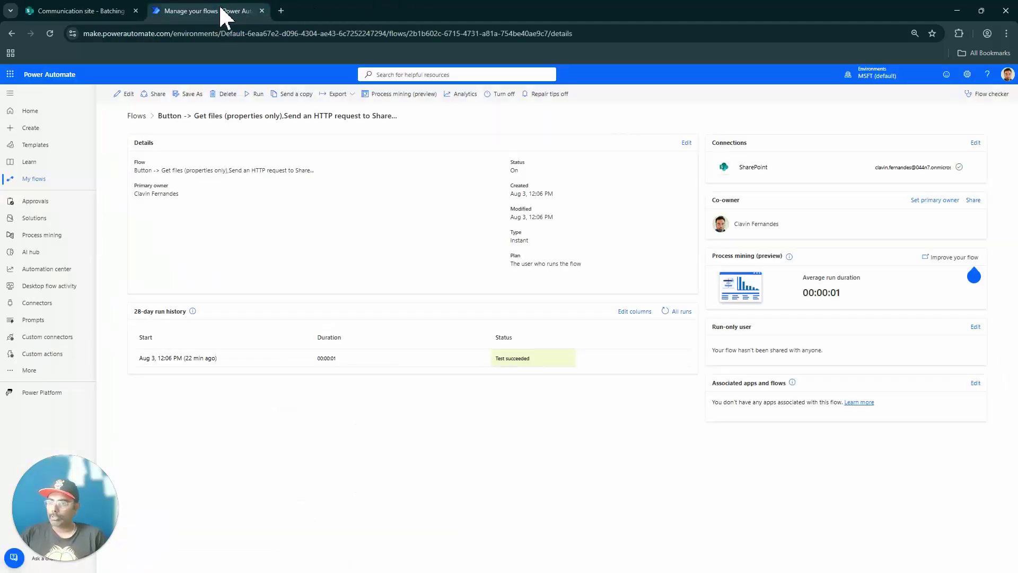
pyautogui.click(49, 137)
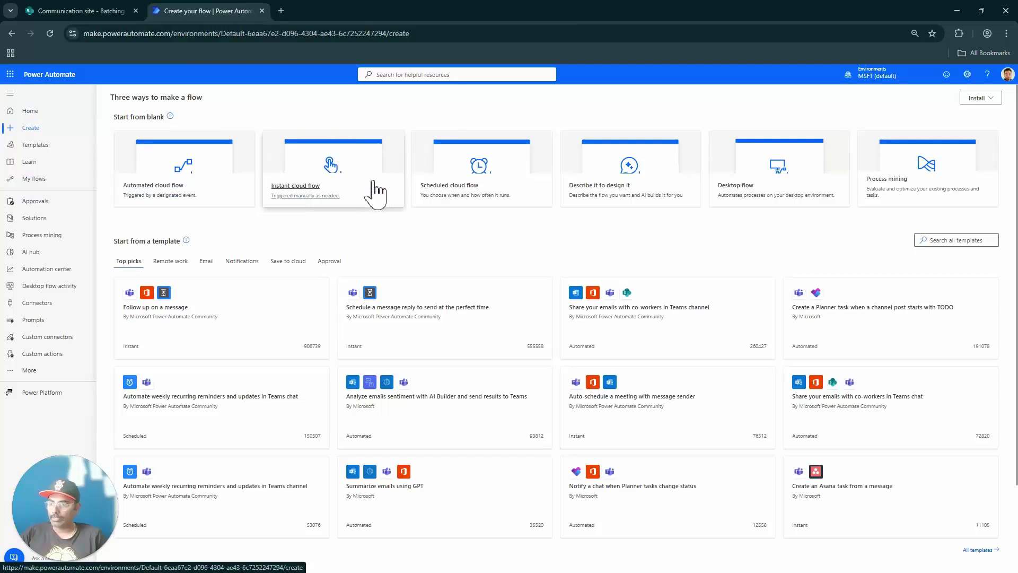
pyautogui.click(354, 186)
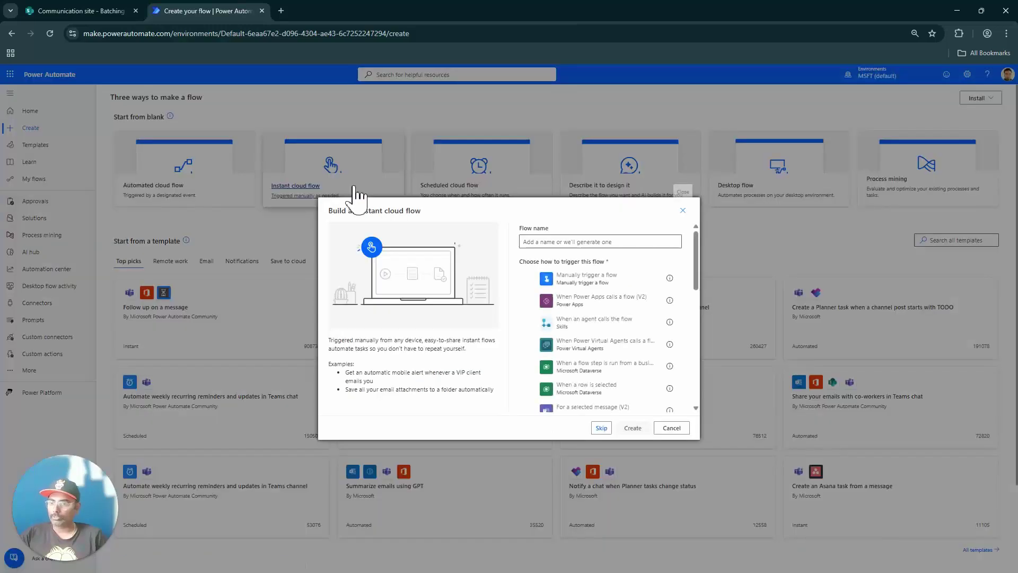
pyautogui.click(626, 284)
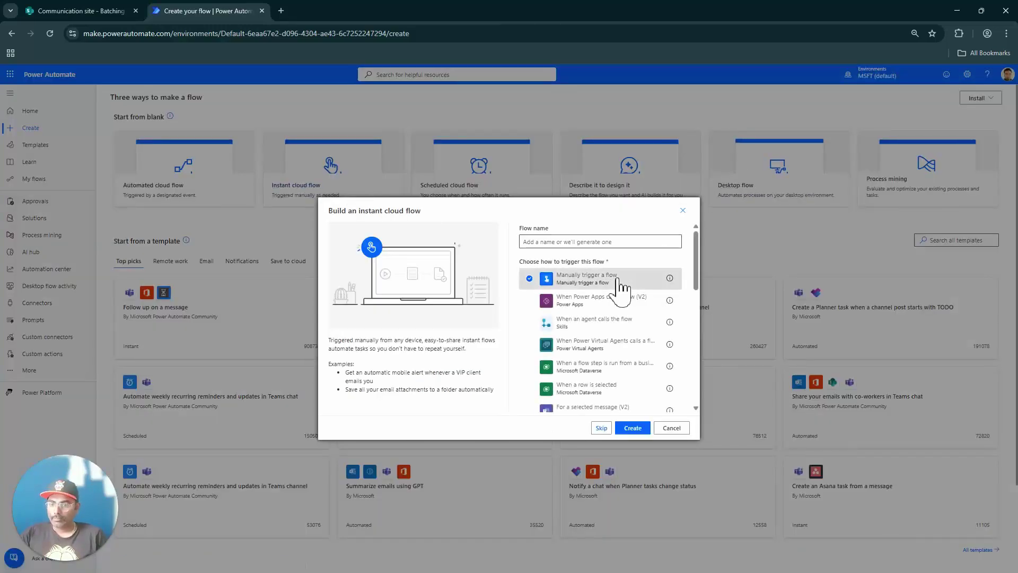
pyautogui.click(636, 429)
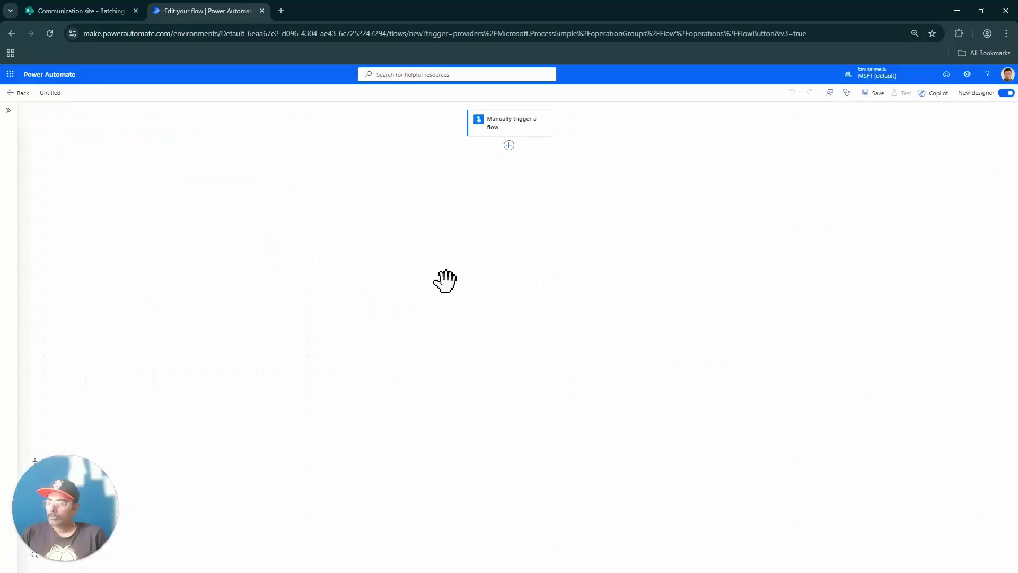
# Step: Add the SharePoint "Get files (properties only)" action below the manual trigger
pyautogui.click(509, 145)
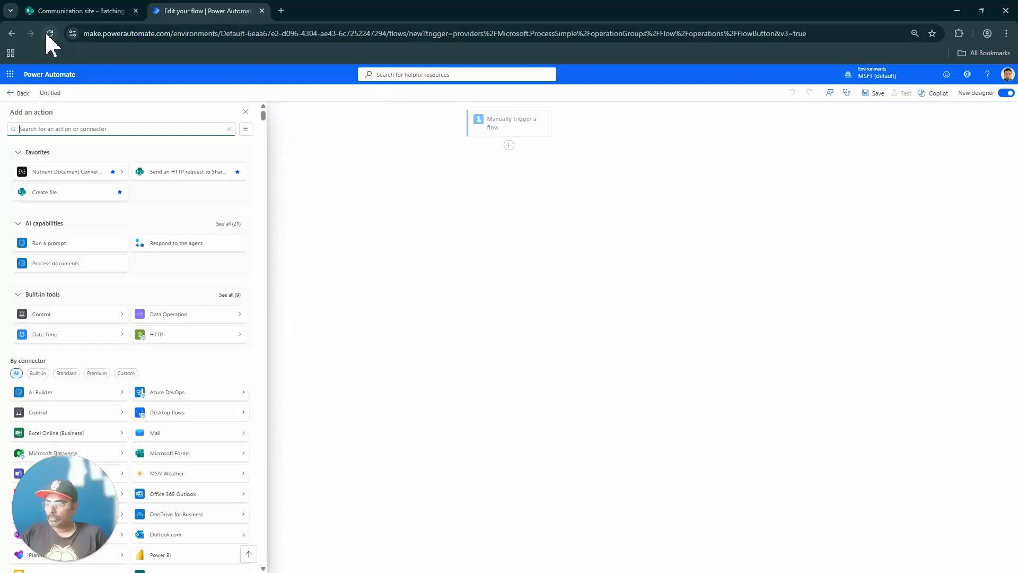
pyautogui.moveTo(530, 10)
pyautogui.mouseDown()
pyautogui.moveTo(528, 68)
pyautogui.moveTo(546, 8)
pyautogui.mouseUp()
pyautogui.click(197, 133)
pyautogui.write('get files')
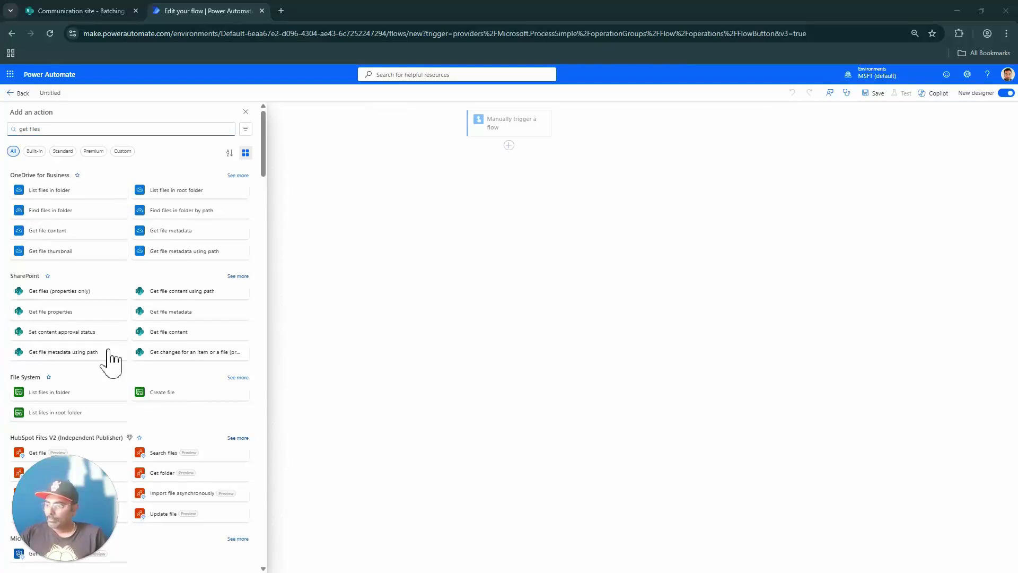
pyautogui.click(107, 131)
pyautogui.write('prop')
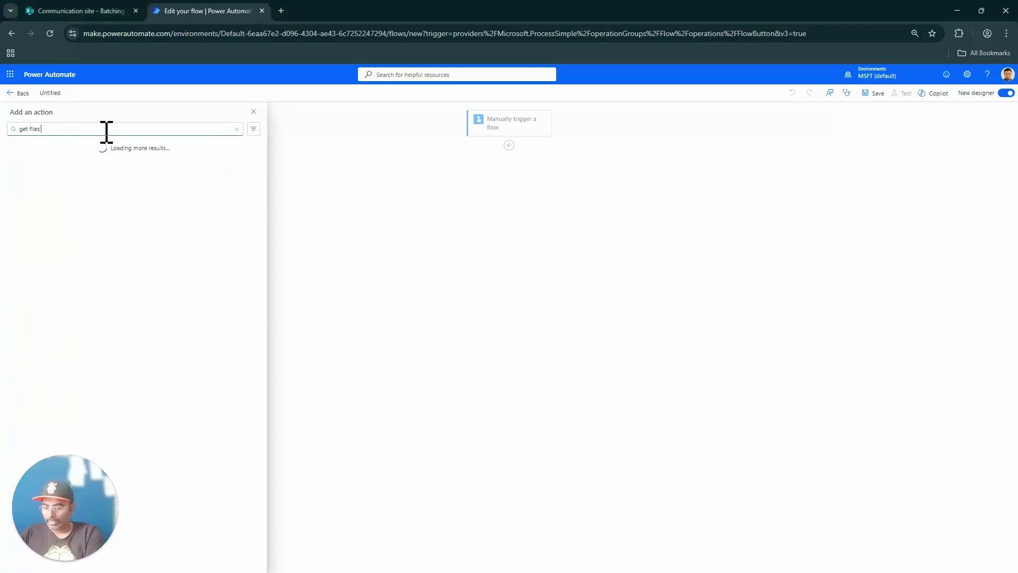
pyautogui.click(104, 195)
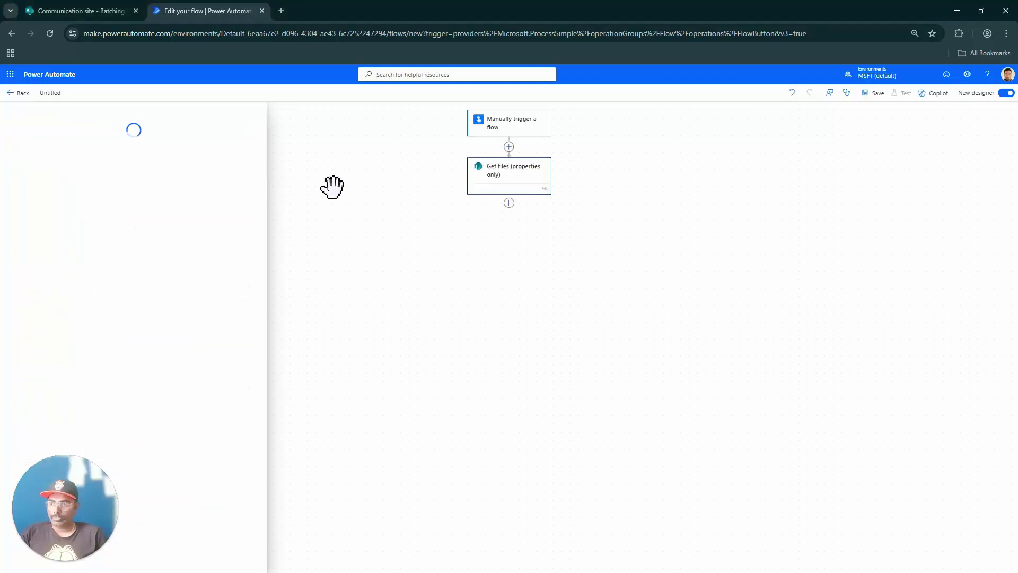
# Step: Set the action's site address to Communication site and its library name to Batching Files, and show all advanced parameters
pyautogui.click(166, 180)
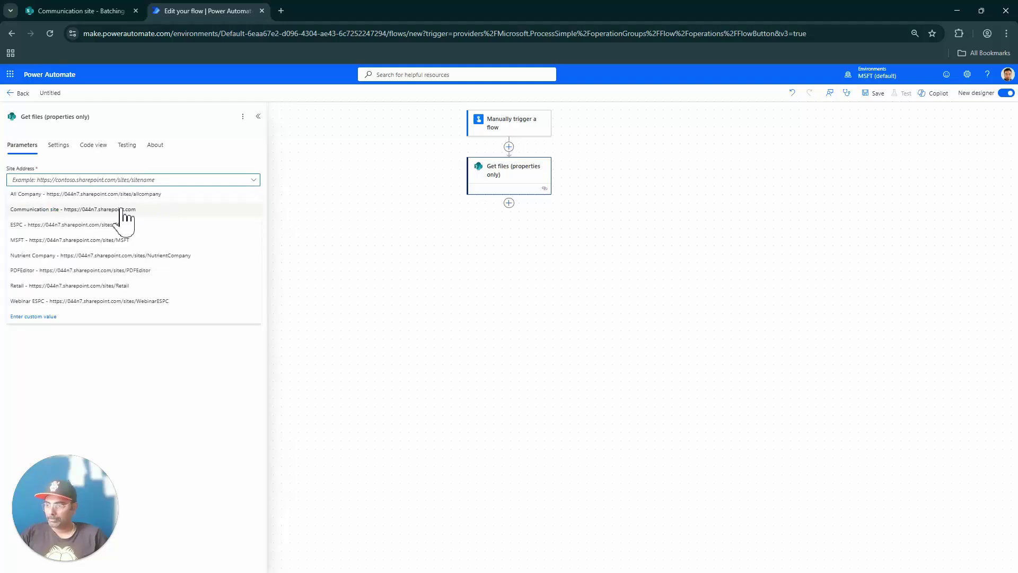
pyautogui.click(121, 210)
pyautogui.click(245, 207)
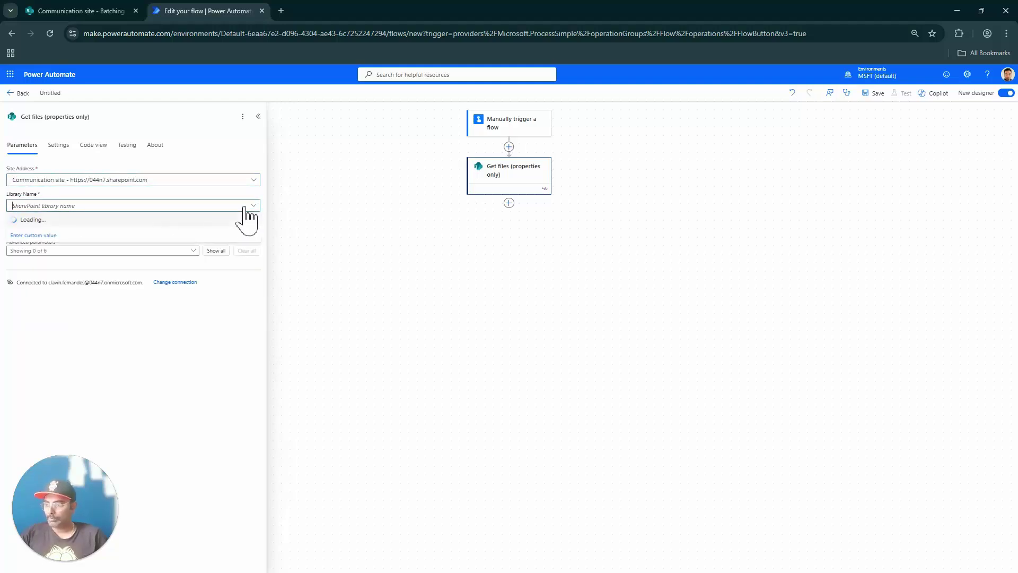
pyautogui.write('Batcgh')
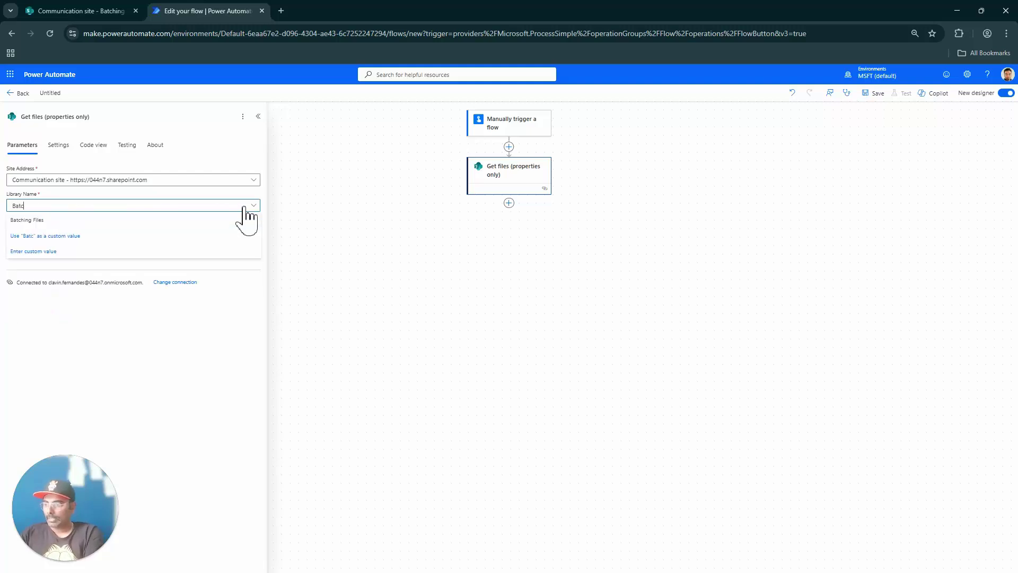
pyautogui.press('BackSpace')
pyautogui.press('BackSpace')
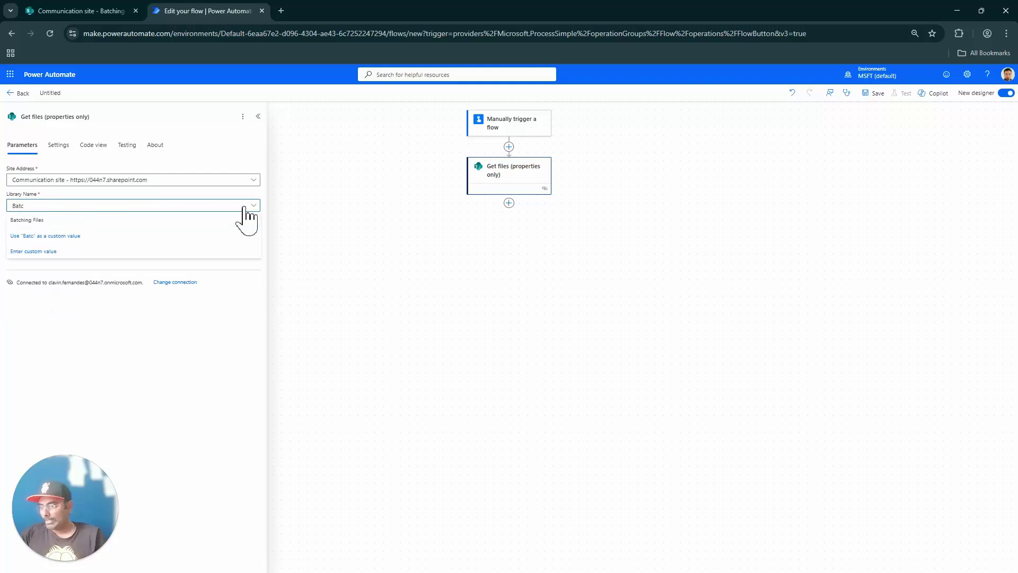
pyautogui.click(179, 220)
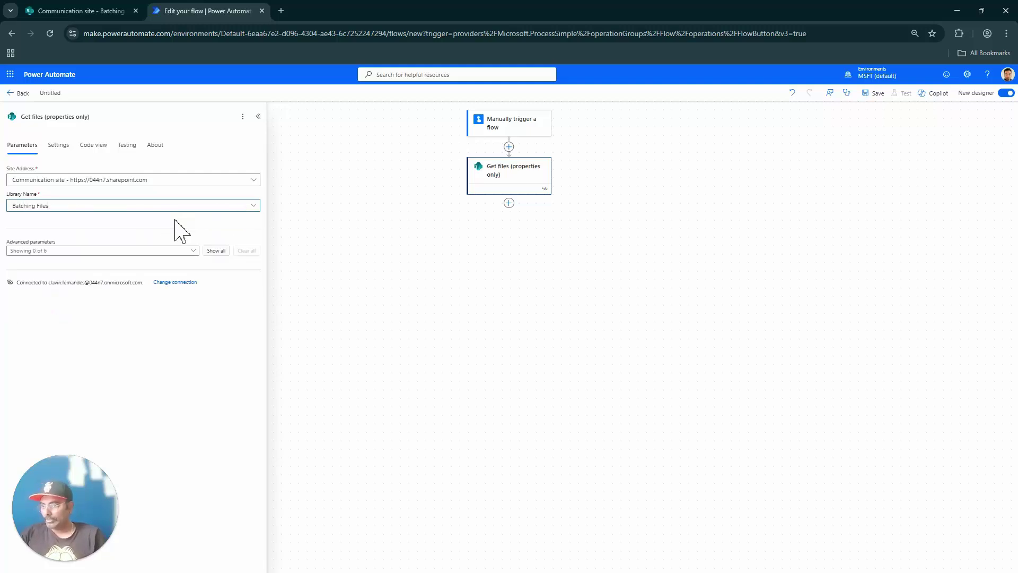
pyautogui.click(216, 251)
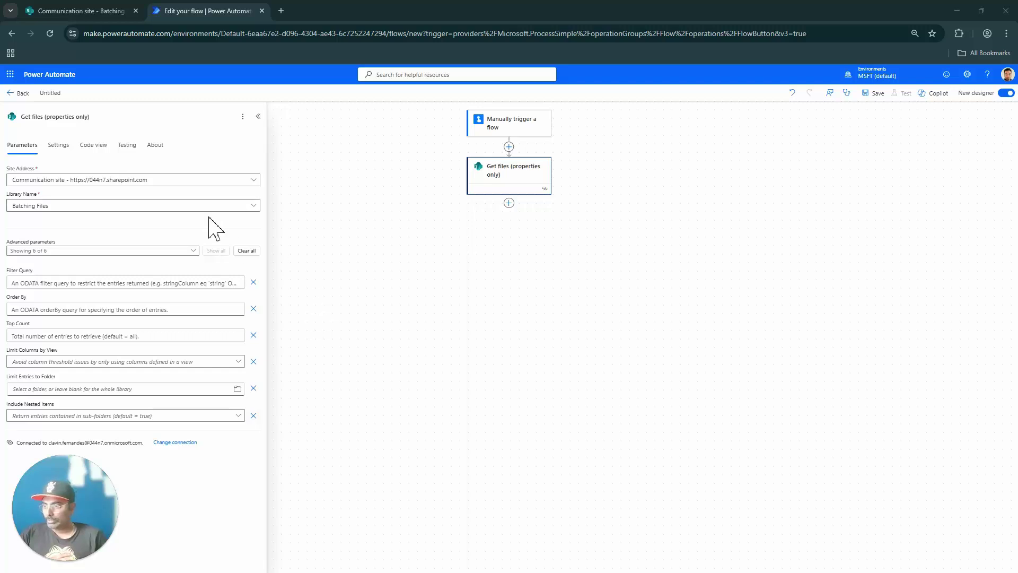
# Step: Move the flow editor into its own browser window and arrange it side by side with the SharePoint library
pyautogui.moveTo(250, 12); pyautogui.dragTo(399, 87)
pyautogui.moveTo(401, 80)
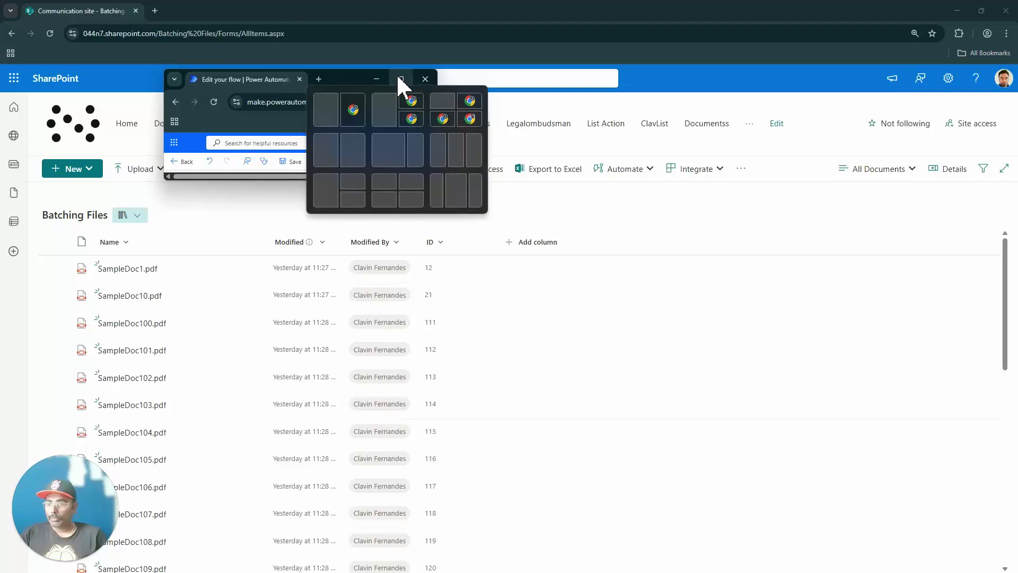
pyautogui.click(352, 106)
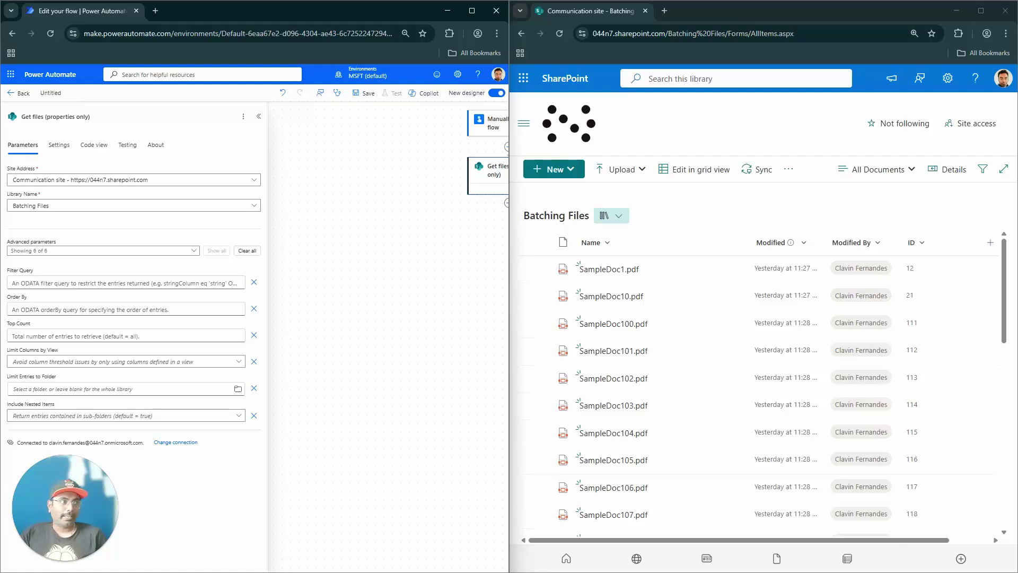
pyautogui.moveTo(609, 268)
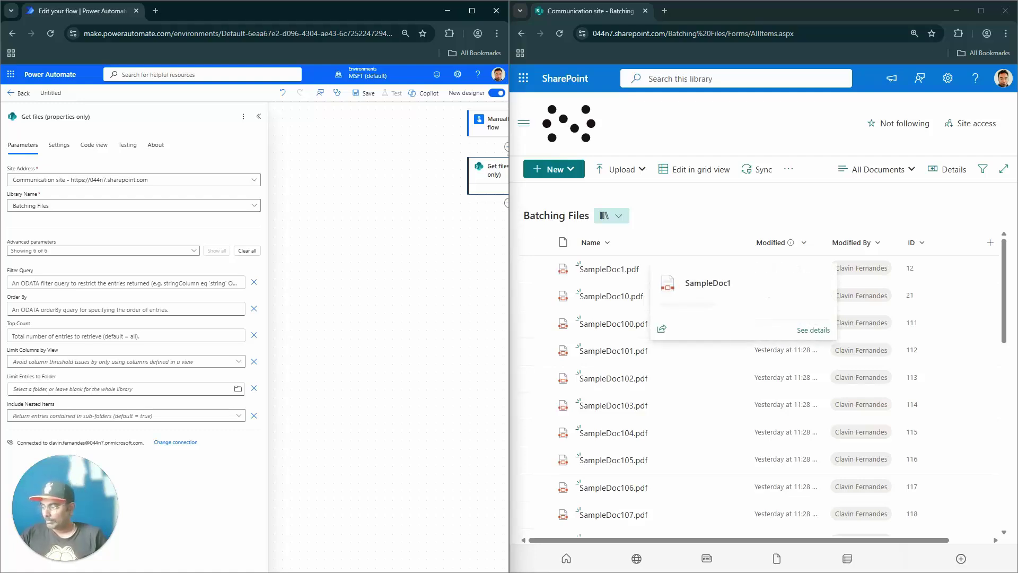
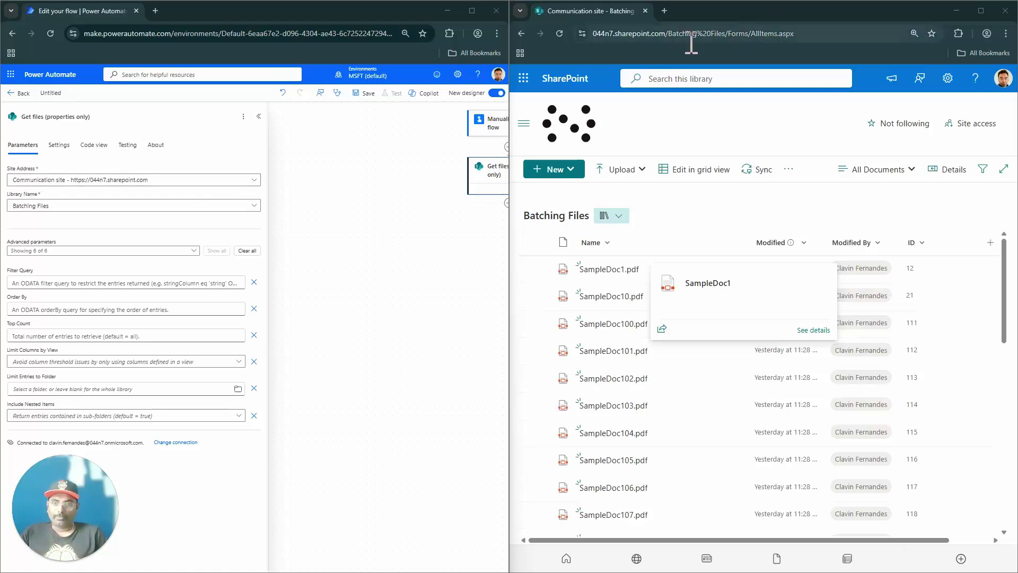
# Step: Load the SharePoint site's REST endpoint _api/web/lists/ in the library's browser window
pyautogui.moveTo(669, 34); pyautogui.dragTo(918, 53)
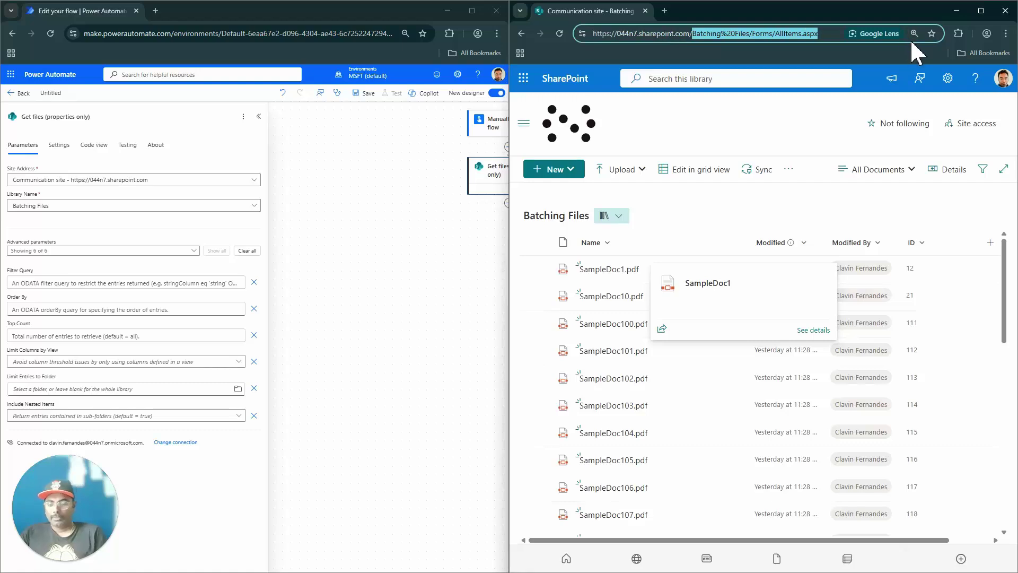
pyautogui.write('_')
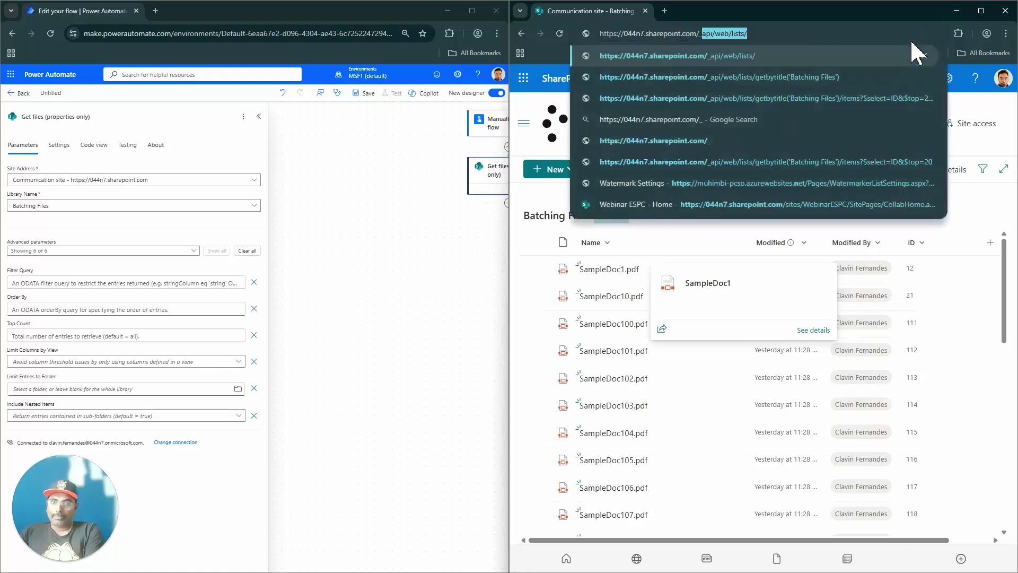
pyautogui.write('api/web/lists/')
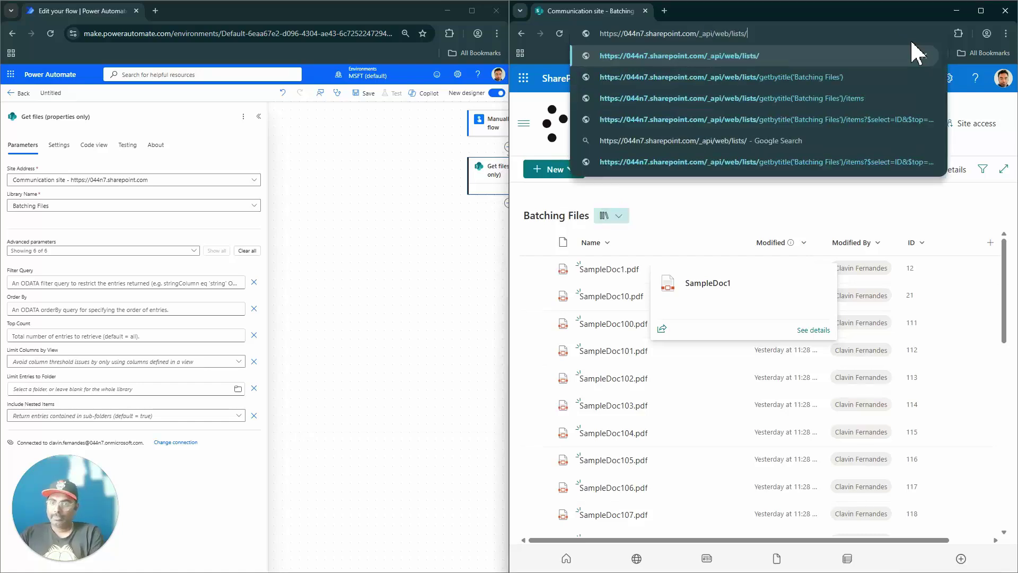
pyautogui.press('Return')
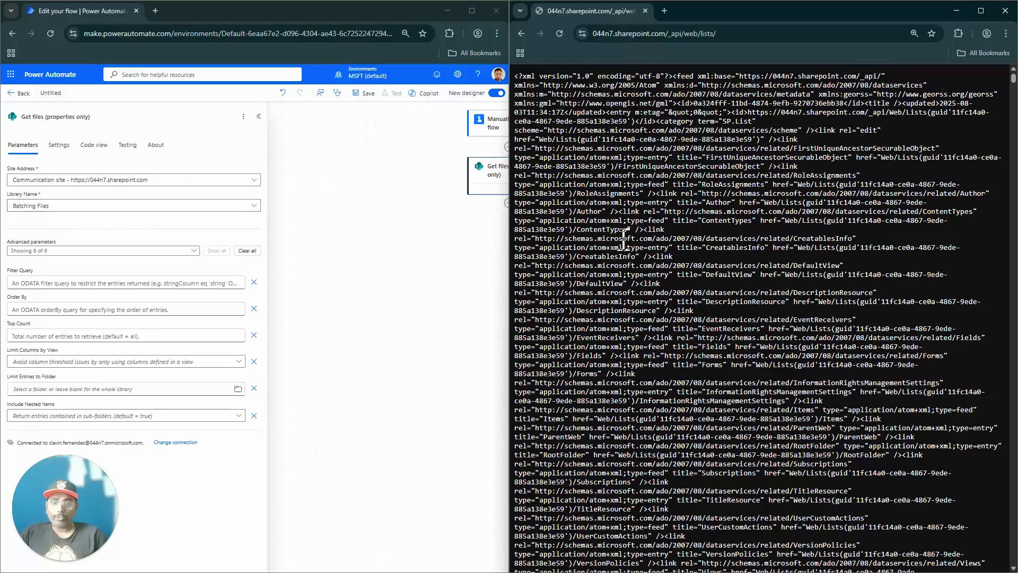
# Step: Search the lists response for "Batc" and locate the title entry of the Batching Files library
pyautogui.hotkey('ctrl', 'f')
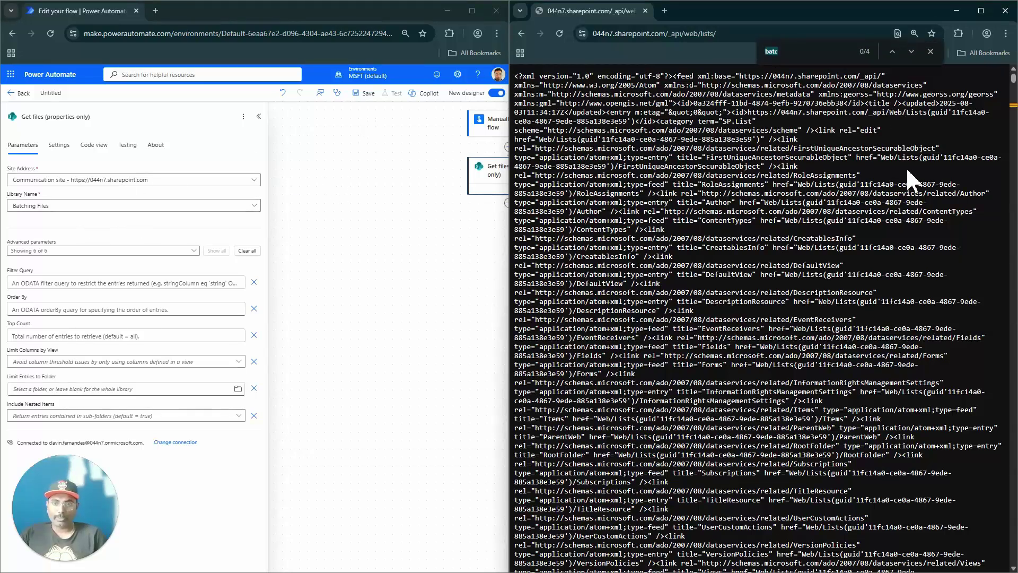
pyautogui.write('batc')
pyautogui.write('Batcg')
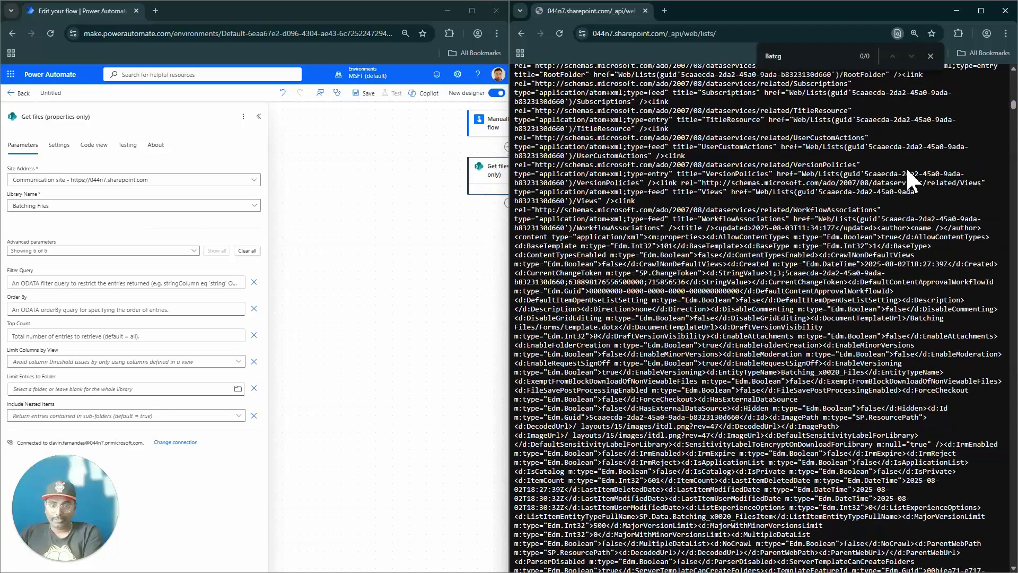
pyautogui.press('BackSpace')
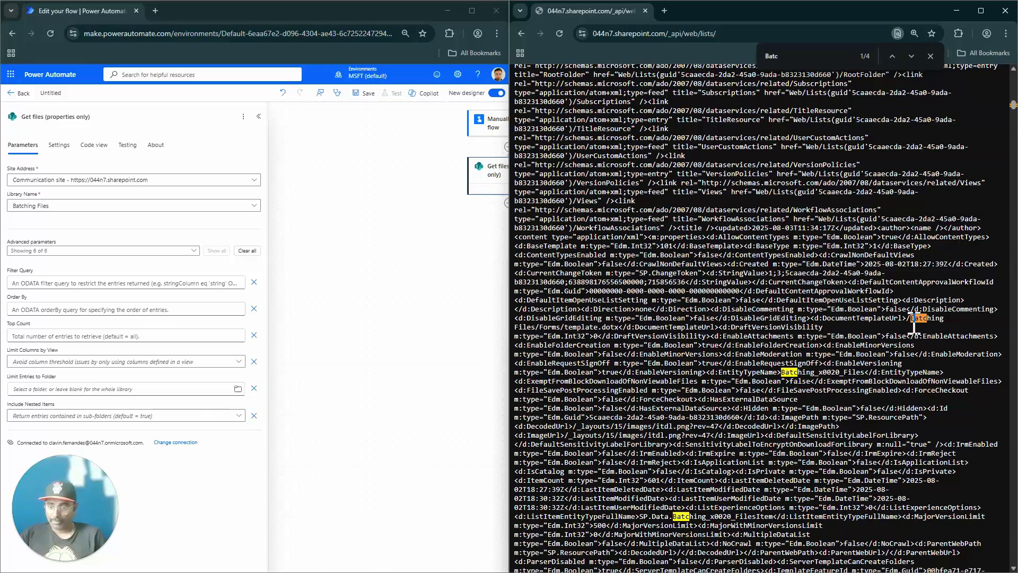
pyautogui.moveTo(911, 320); pyautogui.dragTo(538, 323)
pyautogui.click(809, 374)
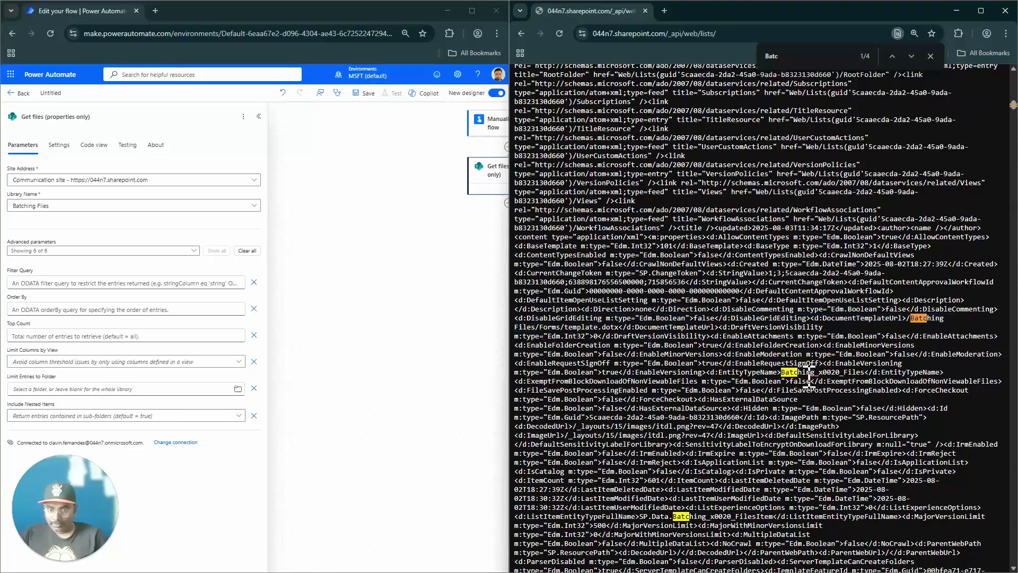
pyautogui.scroll(-5, 740, 270)
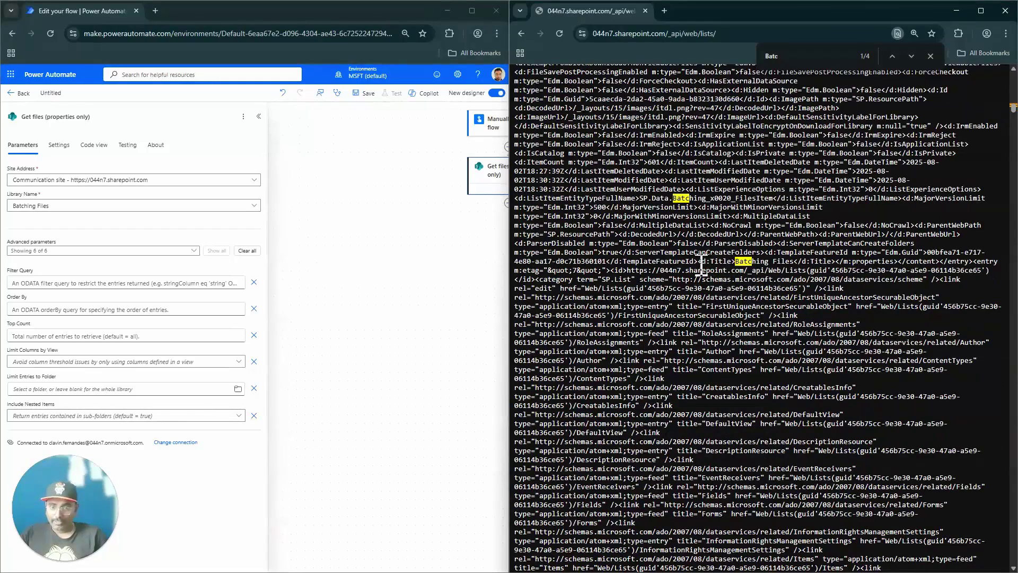
pyautogui.moveTo(698, 261); pyautogui.dragTo(839, 261)
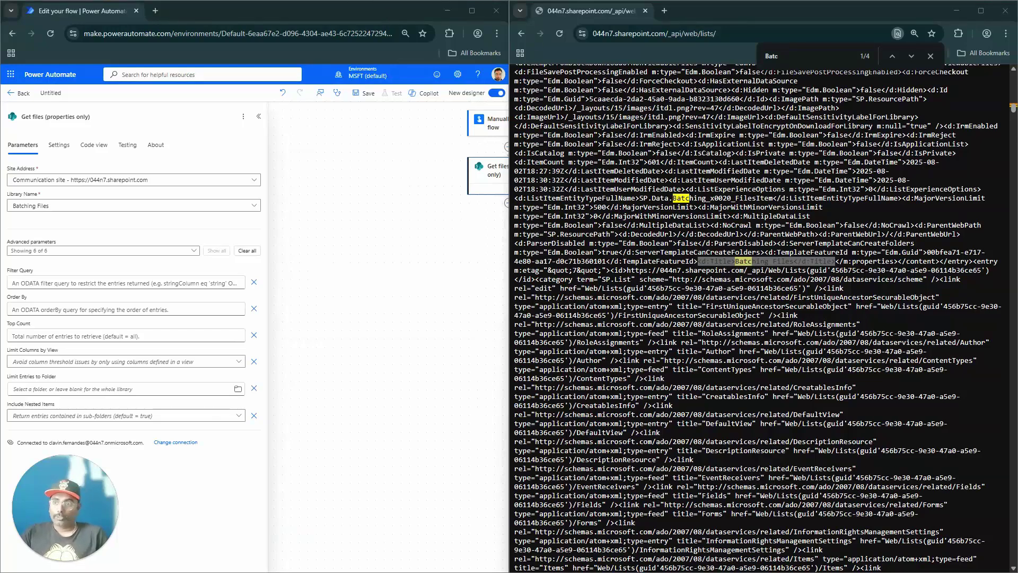
# Step: Load the REST endpoint _api/web/lists/getbytitle('Batching Files') without a trailing period and look through its response
pyautogui.click(644, 33)
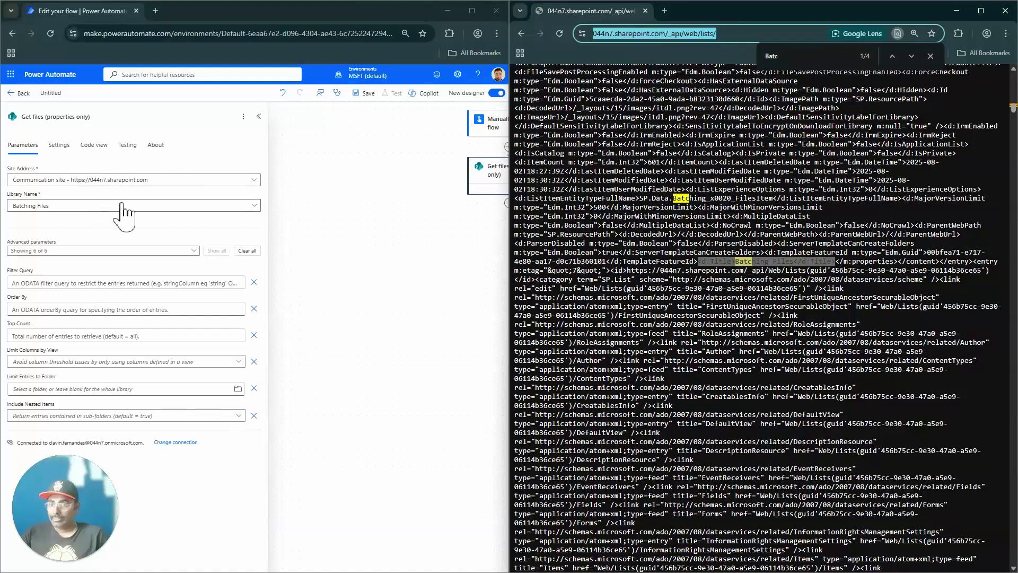
pyautogui.click(777, 37)
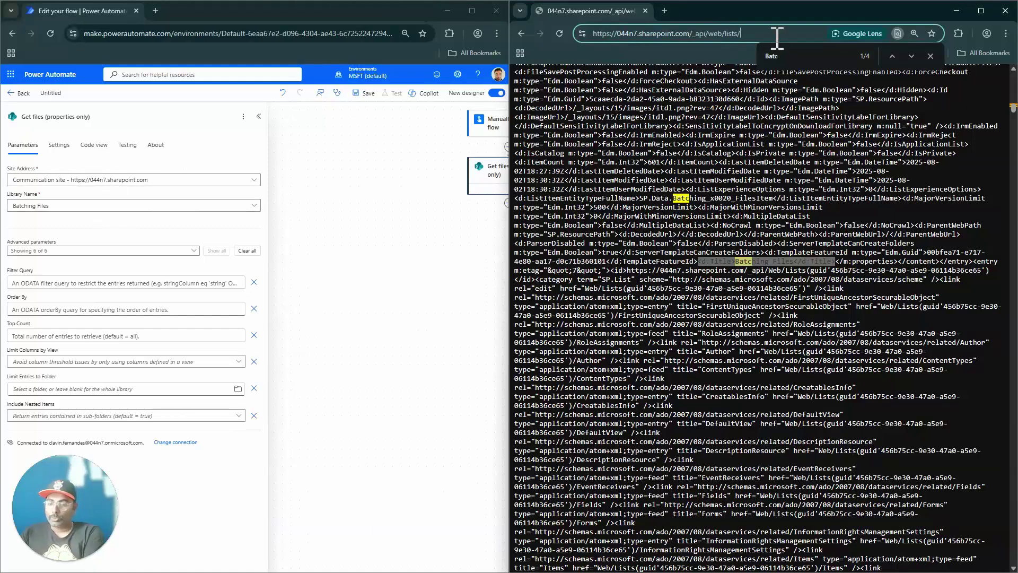
pyautogui.write('get')
pyautogui.press('End')
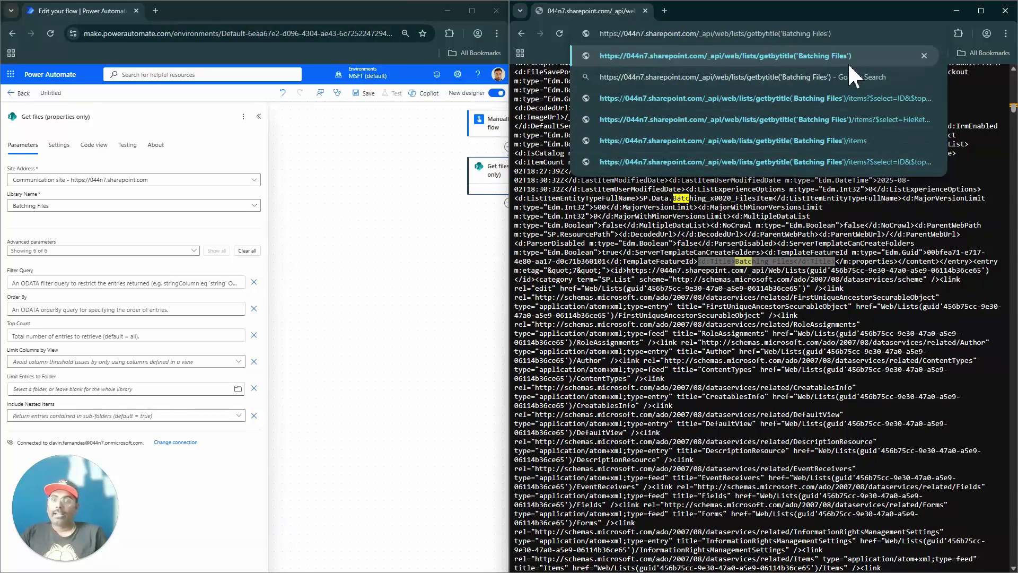
pyautogui.press('Return')
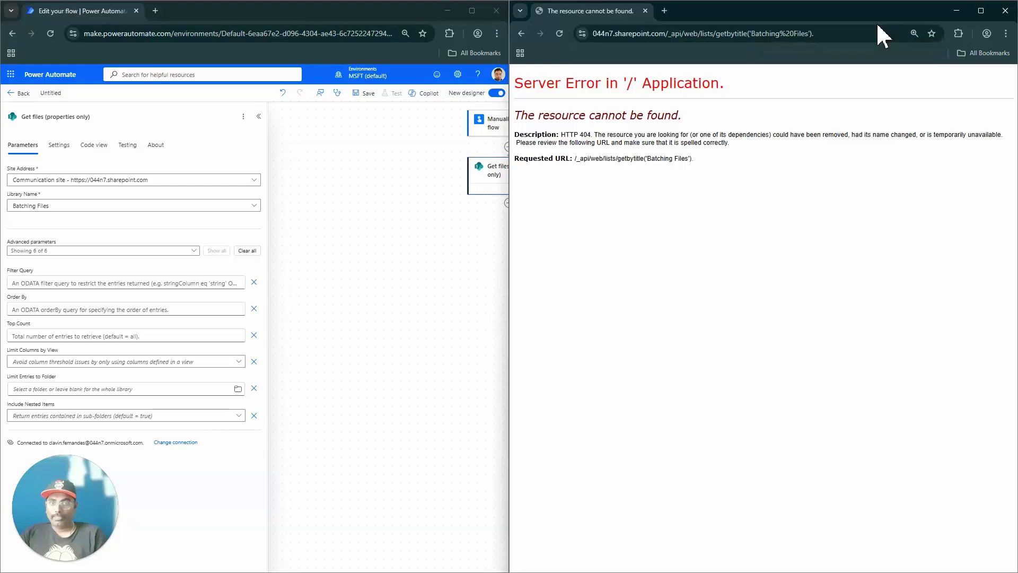
pyautogui.click(878, 33)
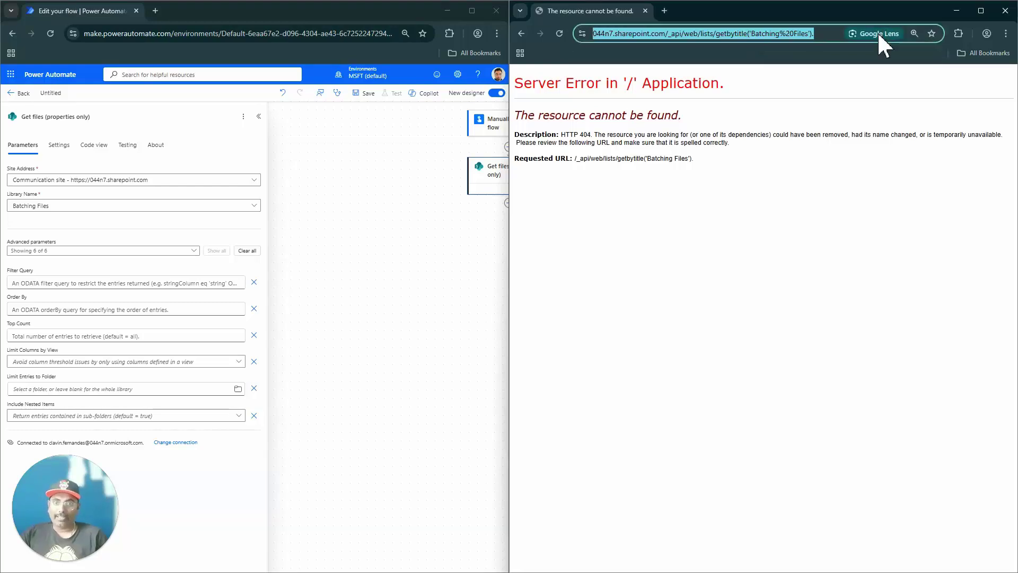
pyautogui.click(842, 35)
pyautogui.click(843, 35)
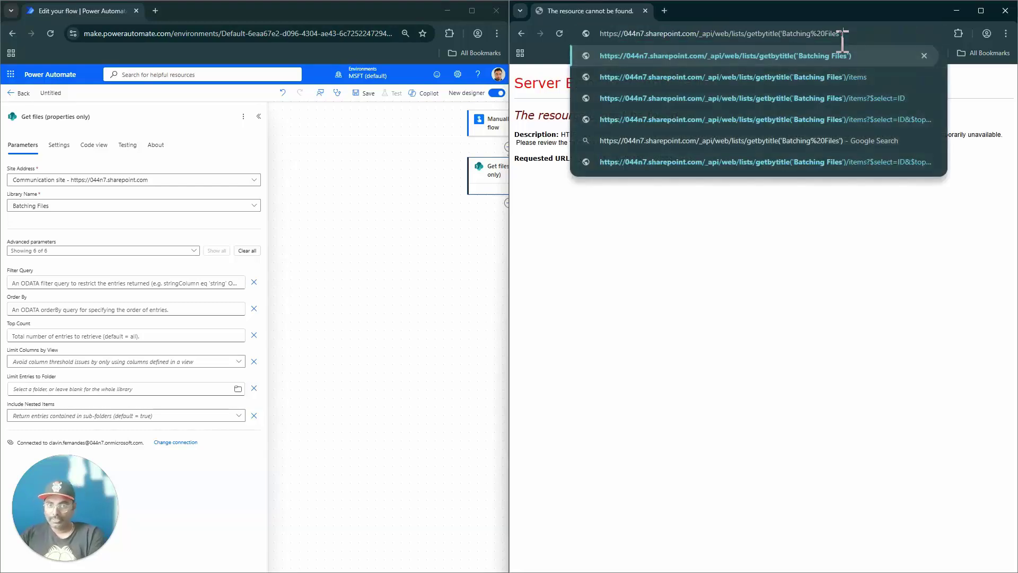
pyautogui.press('Return')
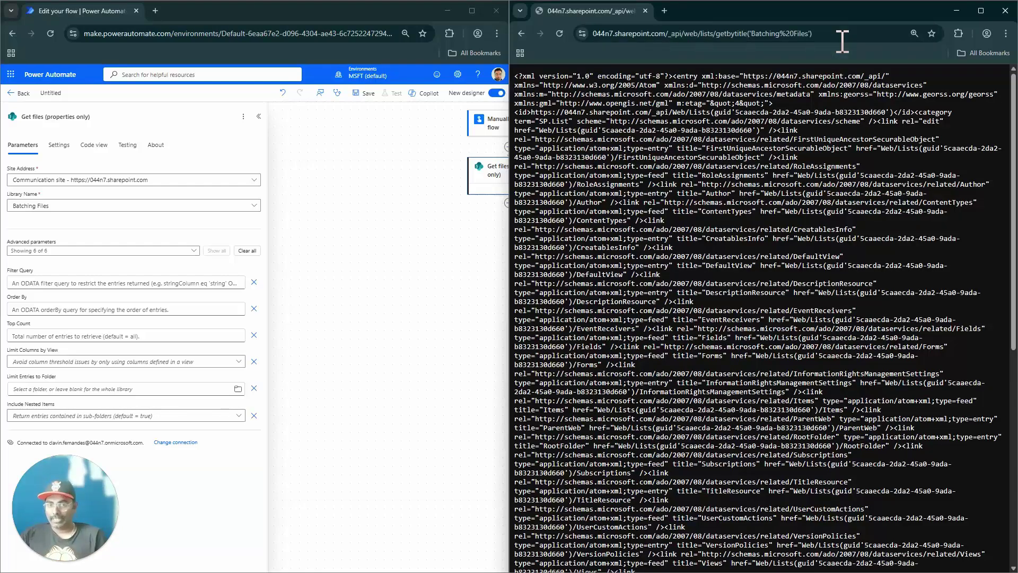
pyautogui.scroll(-7, 849, 175)
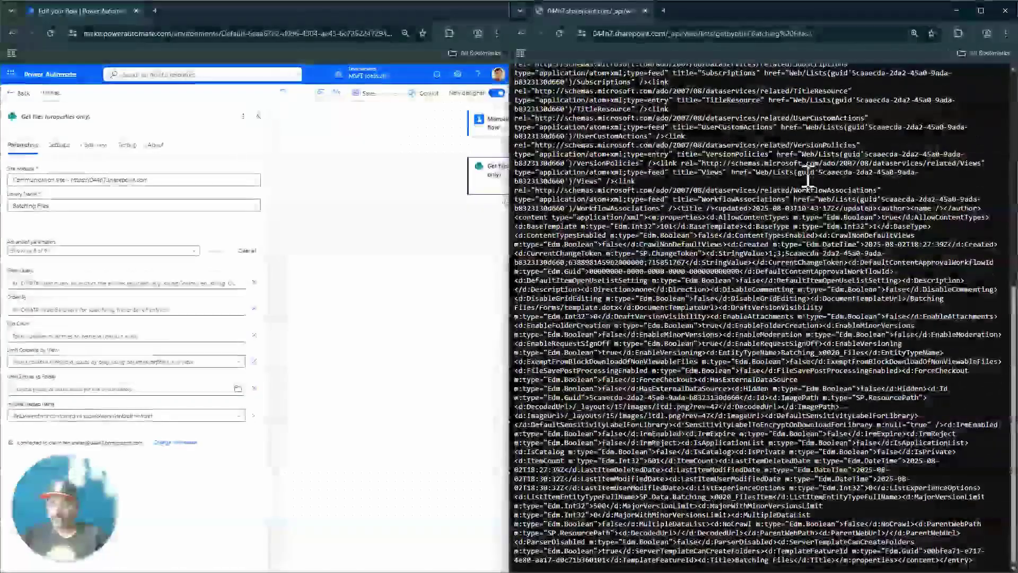
# Step: Add a Data Operation Compose action below the "Get files (properties only)" action in the flow
pyautogui.moveTo(454, 268); pyautogui.dragTo(389, 263)
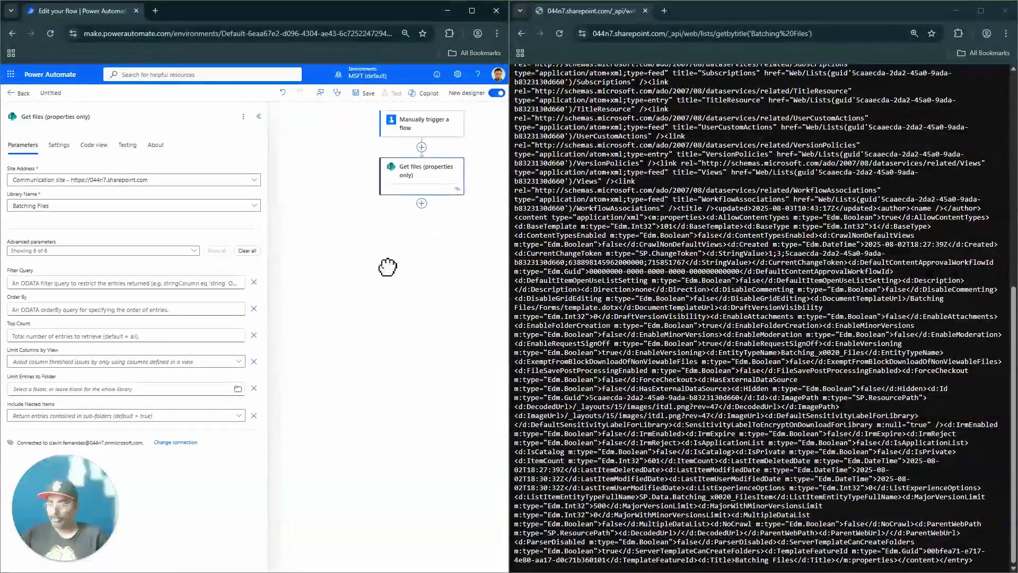
pyautogui.click(421, 203)
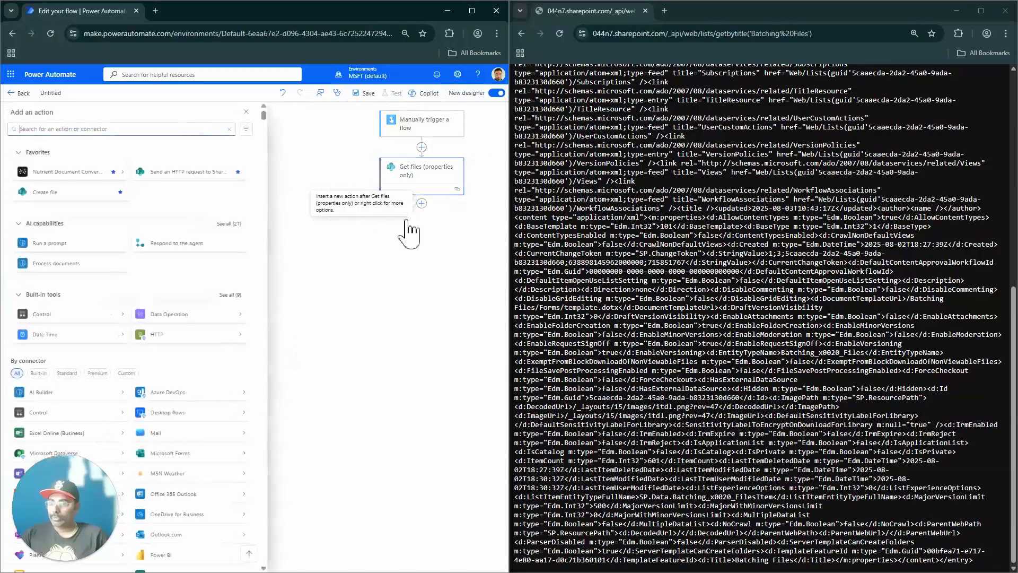
pyautogui.click(138, 135)
pyautogui.write('compose')
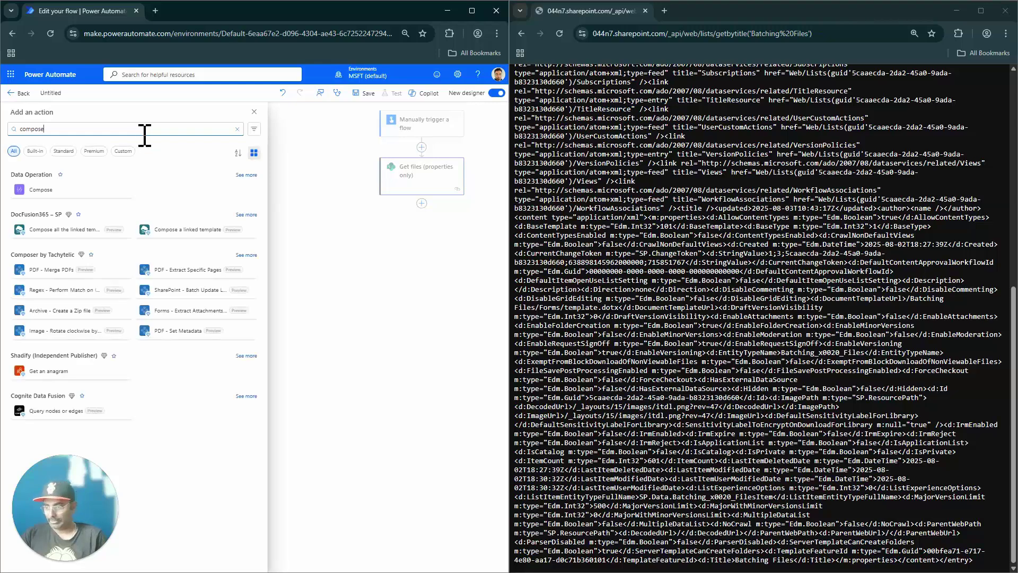
pyautogui.click(40, 193)
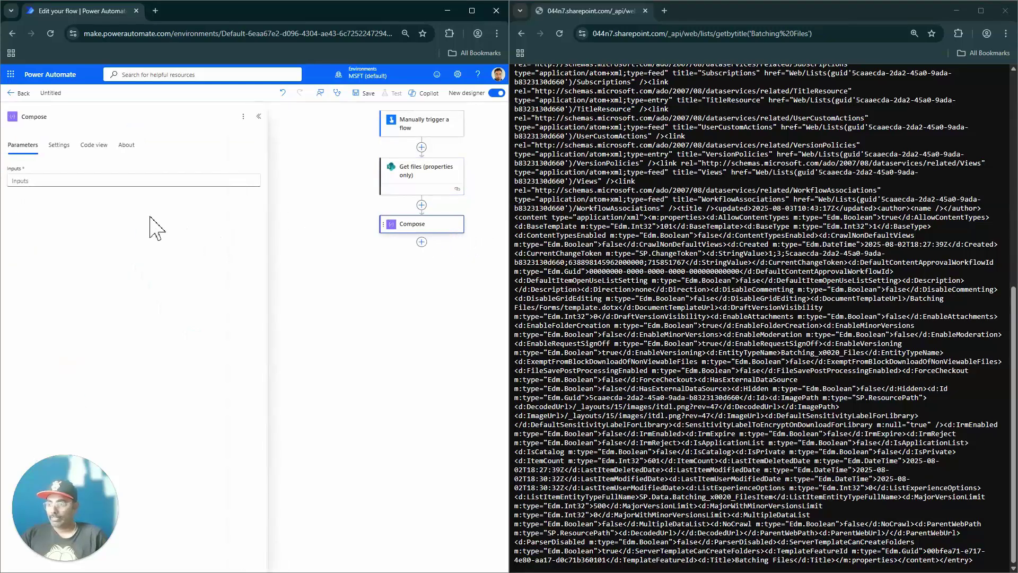
# Step: Set the Compose action's inputs to the ID dynamic value from "Get files (properties only)"
pyautogui.click(150, 183)
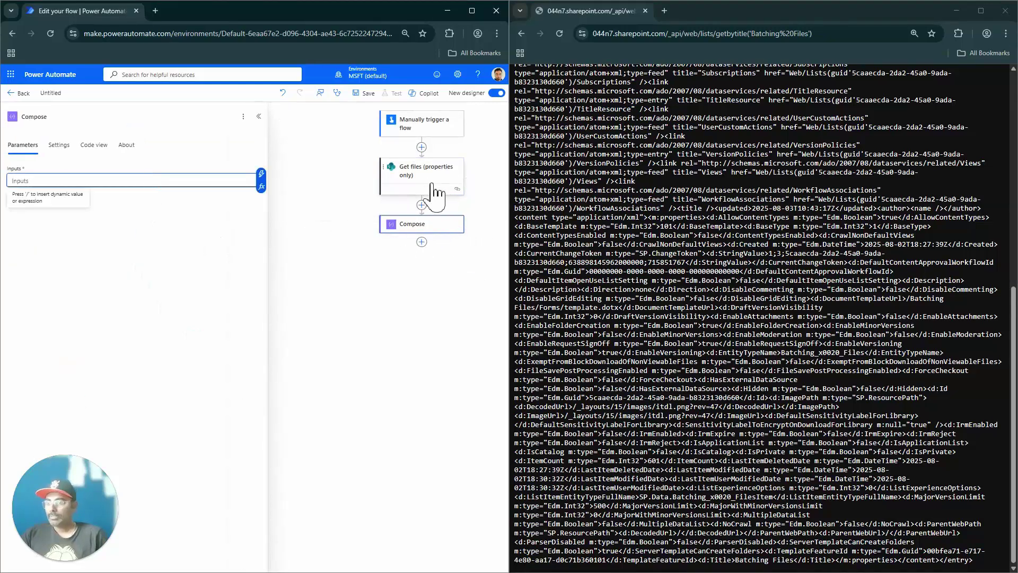
pyautogui.click(263, 175)
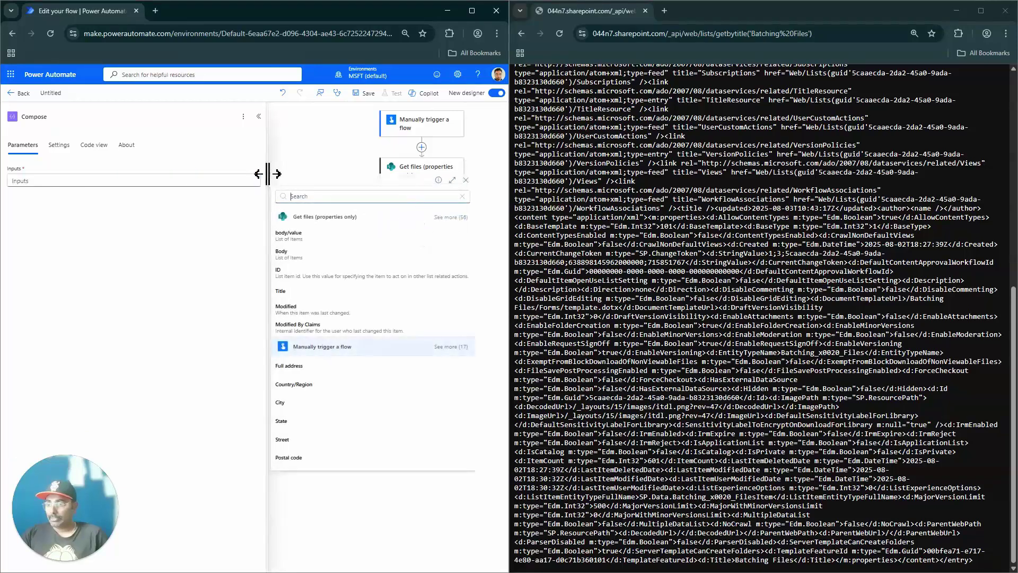
pyautogui.click(330, 302)
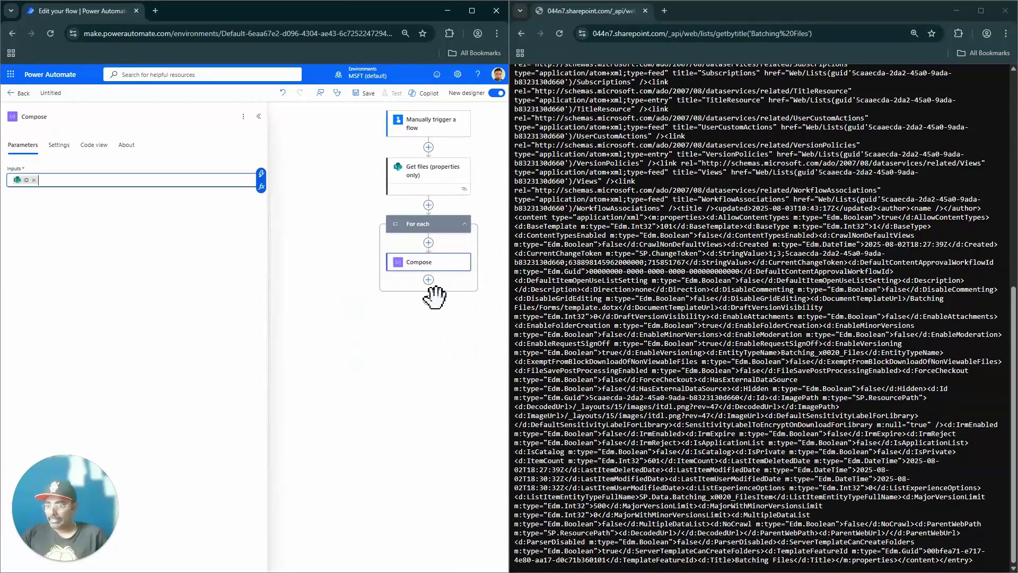
# Step: Search the Batching Files library response for "ID" and step through the matches, looking for an item ID property
pyautogui.scroll(15, 958, 229)
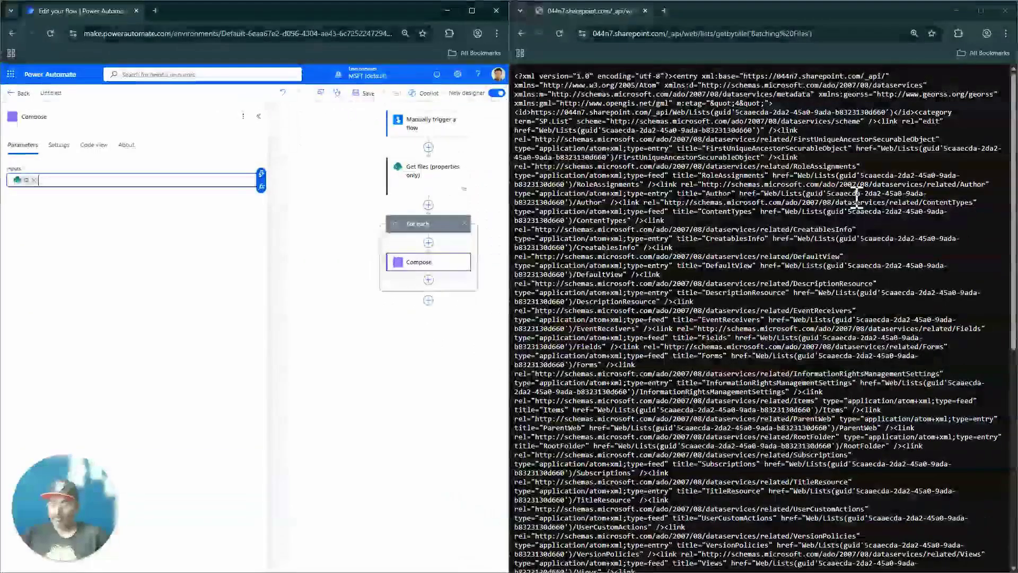
pyautogui.hotkey('ctrl', 'f')
pyautogui.write('Batc')
pyautogui.click(859, 170)
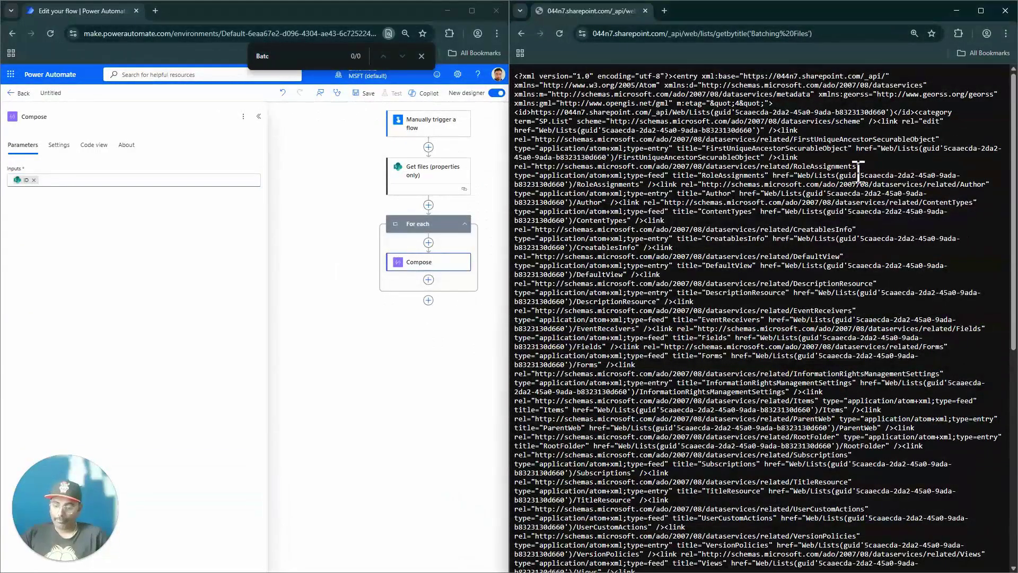
pyautogui.hotkey('ctrl', 'f')
pyautogui.write('ID')
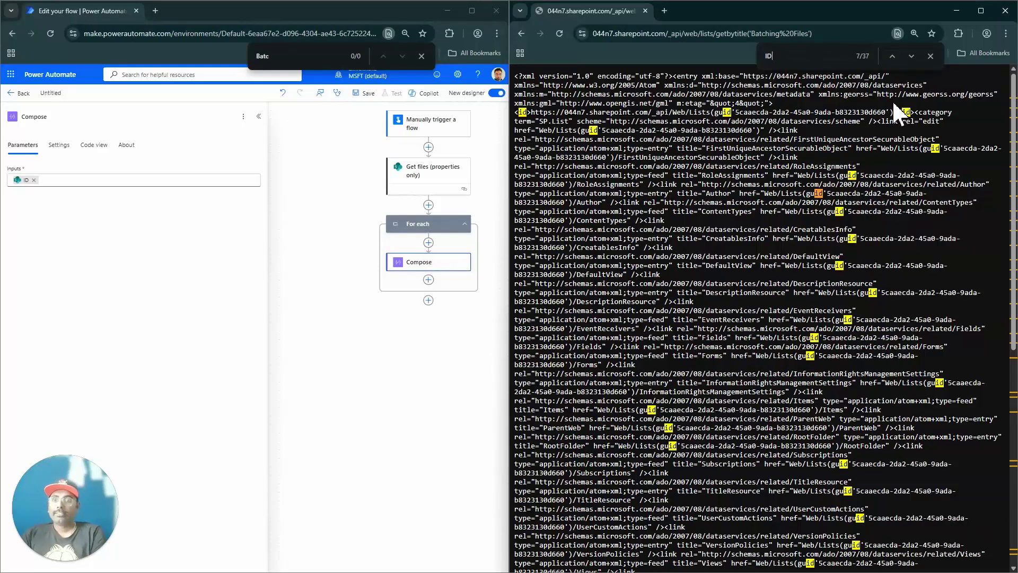
pyautogui.press('Return')
pyautogui.press('Return')
pyautogui.press('Return')
pyautogui.press('Return')
pyautogui.press('Return')
pyautogui.press('Return')
pyautogui.press('Return')
pyautogui.press('Return')
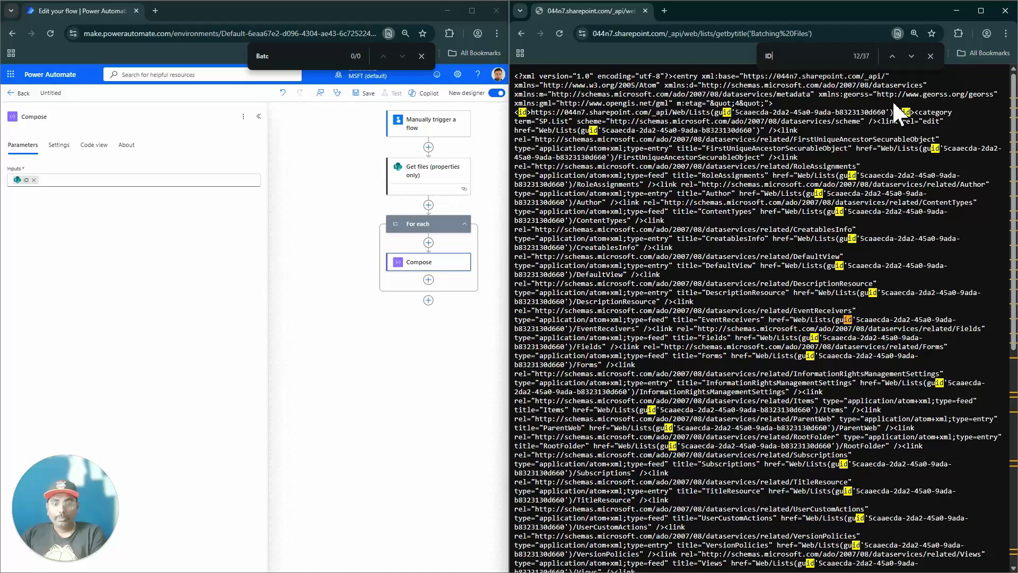
pyautogui.press('Return')
pyautogui.press('Return')
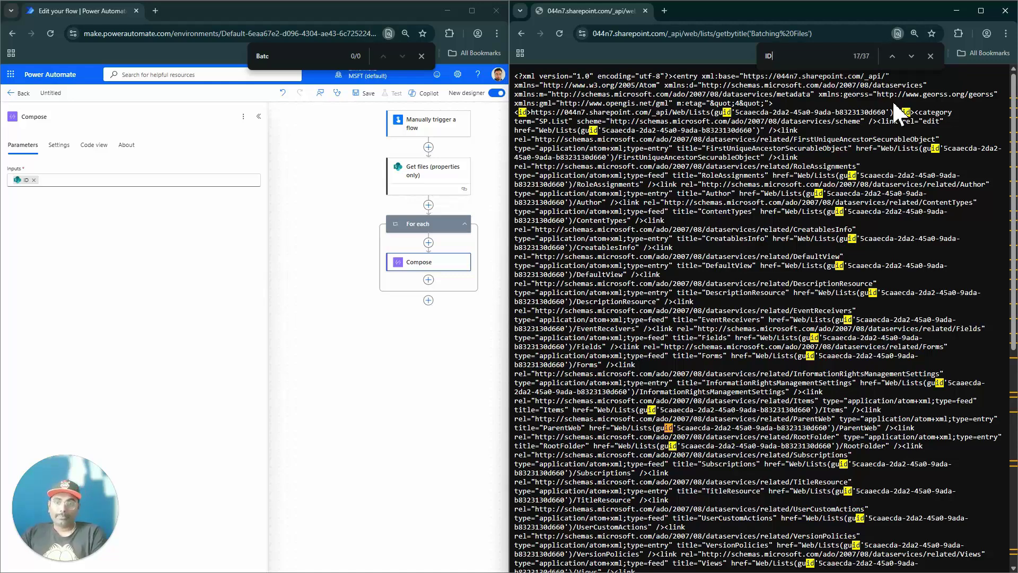
# Step: Extend the REST address with /items to load the items of the Batching Files library
pyautogui.click(851, 33)
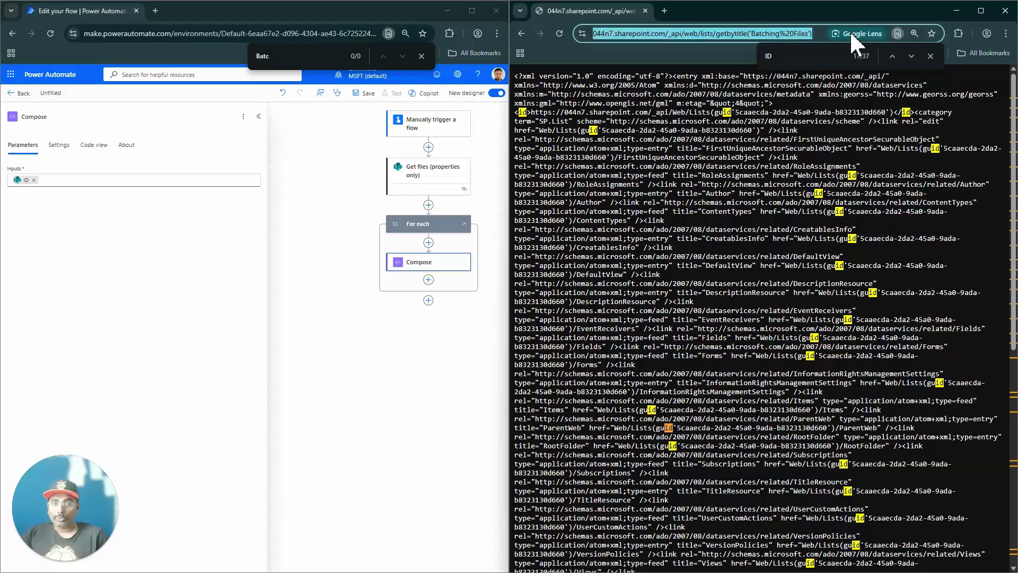
pyautogui.click(821, 34)
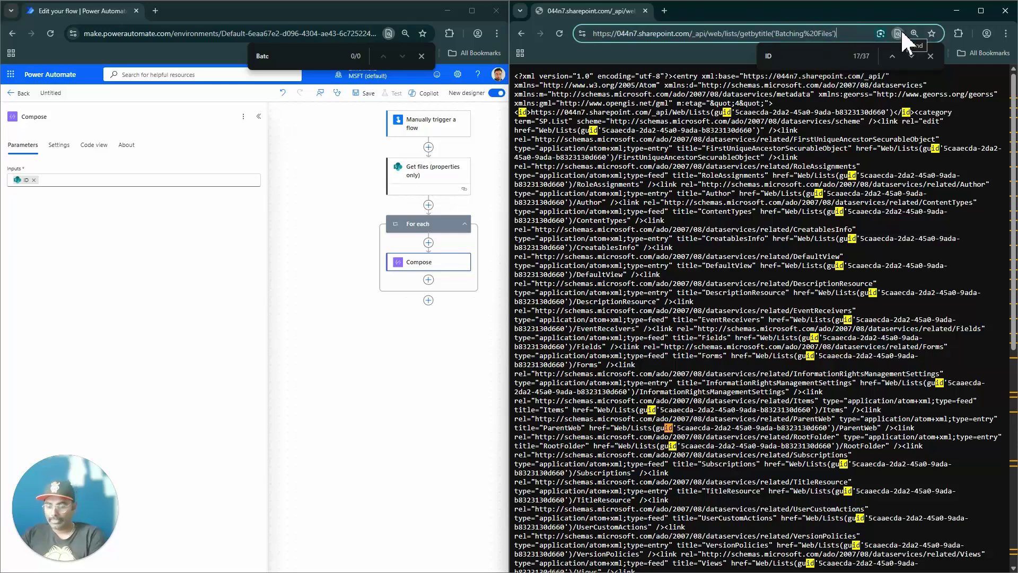
pyautogui.write('/it')
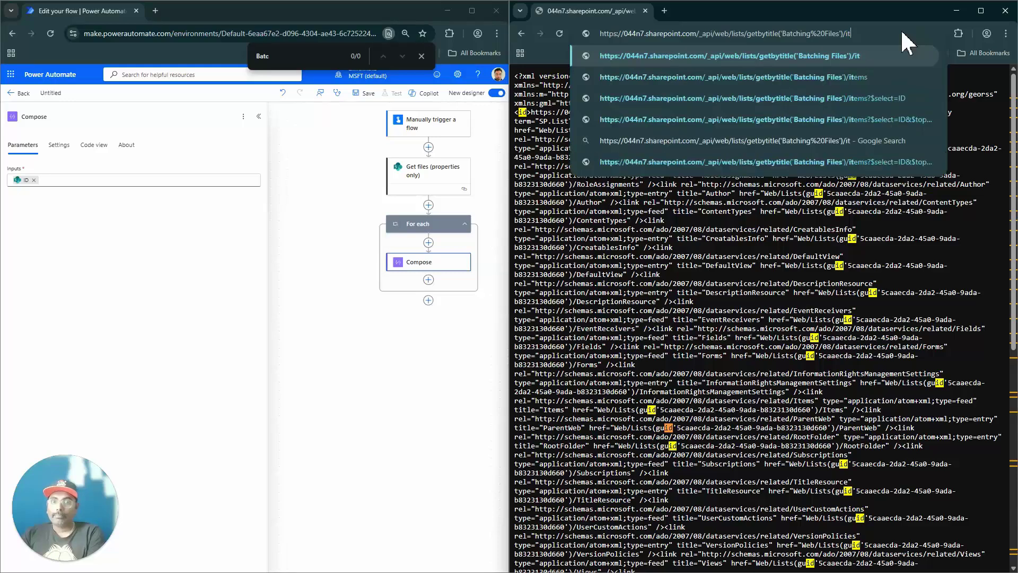
pyautogui.write('ems')
pyautogui.press('Return')
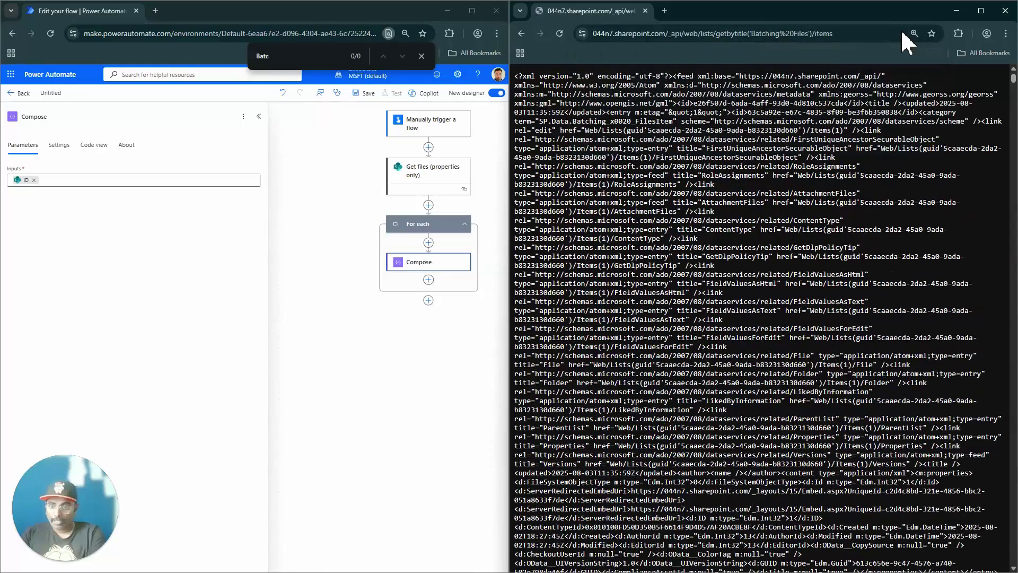
# Step: Search the items response for "ID" and examine the ID property of the first few files
pyautogui.hotkey('ctrl', 'f')
pyautogui.write('ID')
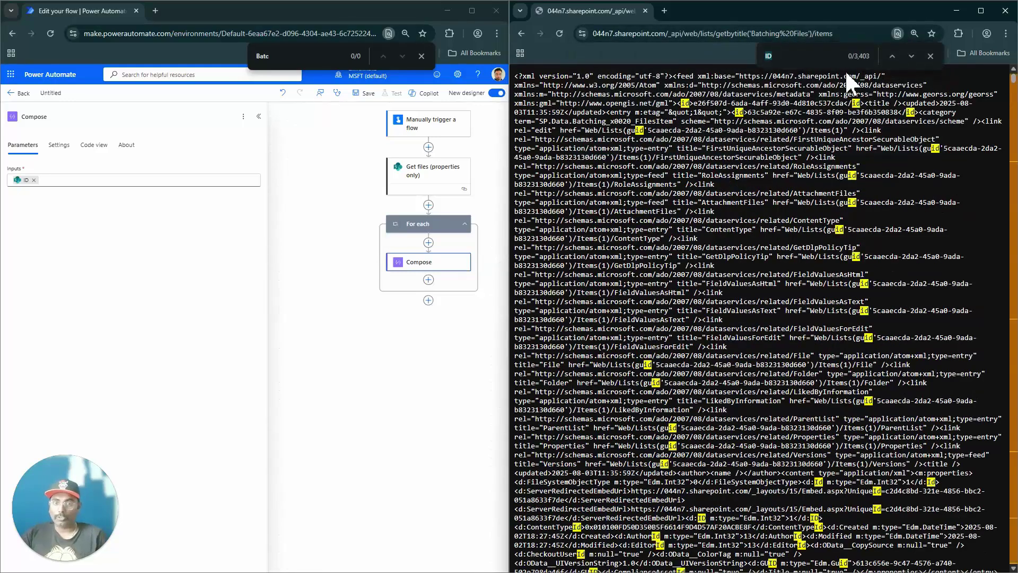
pyautogui.scroll(-3, 852, 169)
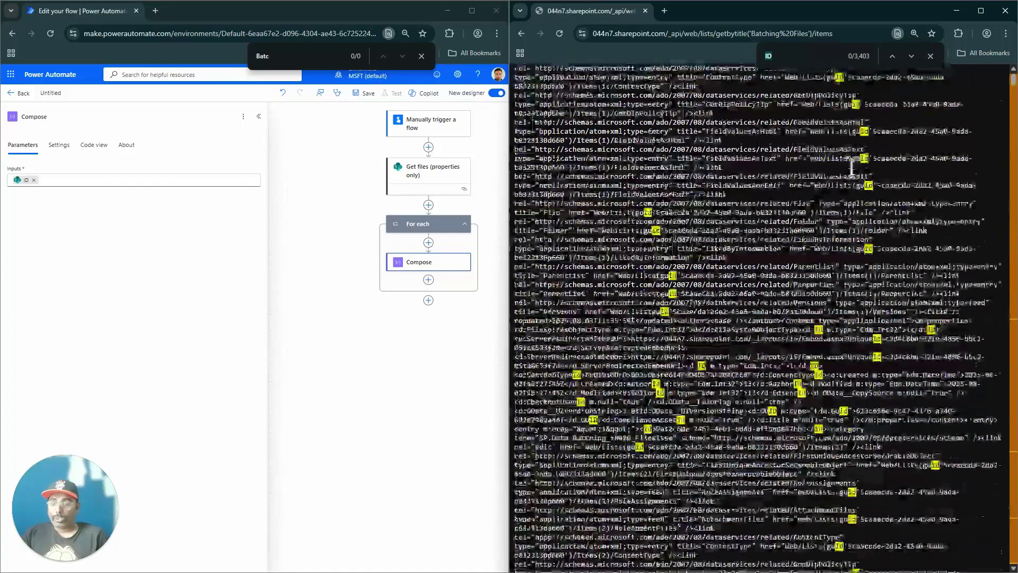
pyautogui.scroll(-1, 851, 167)
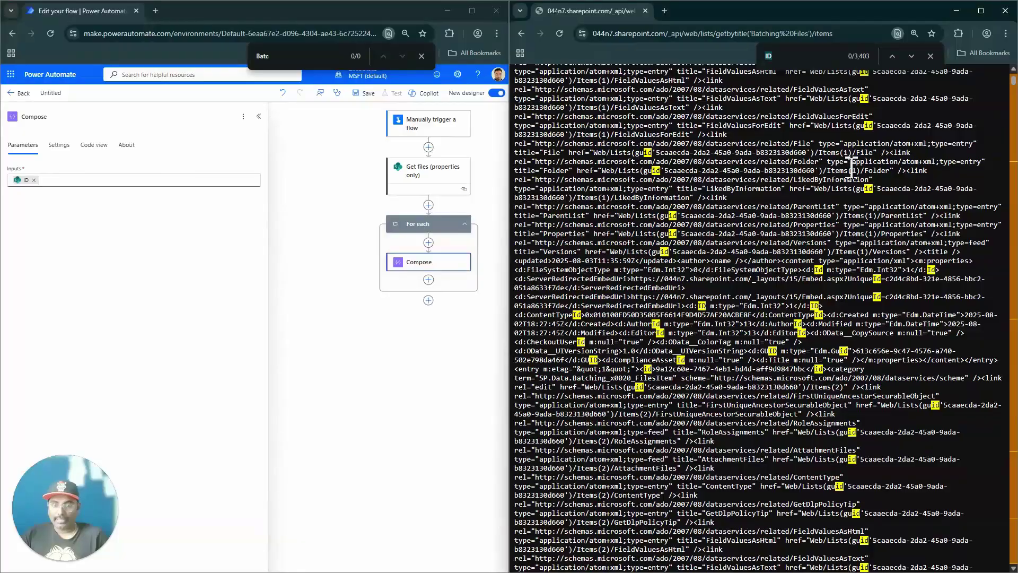
pyautogui.scroll(-7, 852, 167)
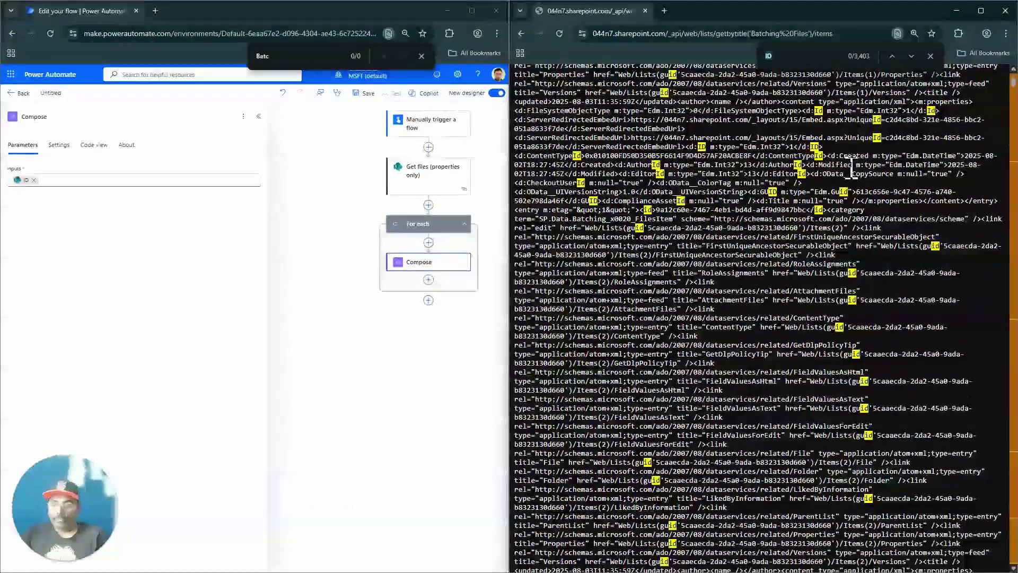
pyautogui.scroll(-5, 852, 169)
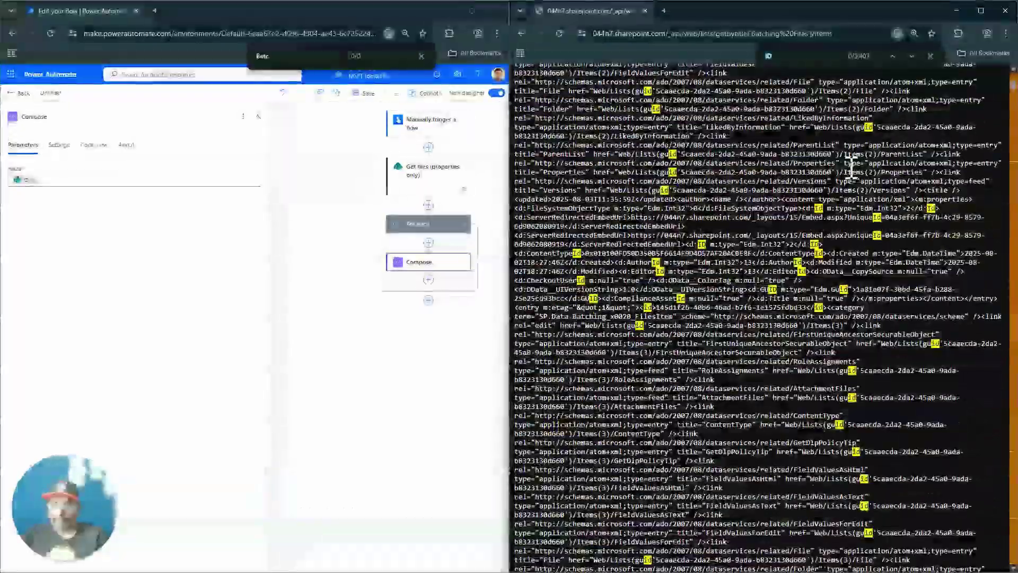
# Step: Search the items response for "d:ID" and examine the ID property of the first and last returned files
pyautogui.scroll(-5, 851, 169)
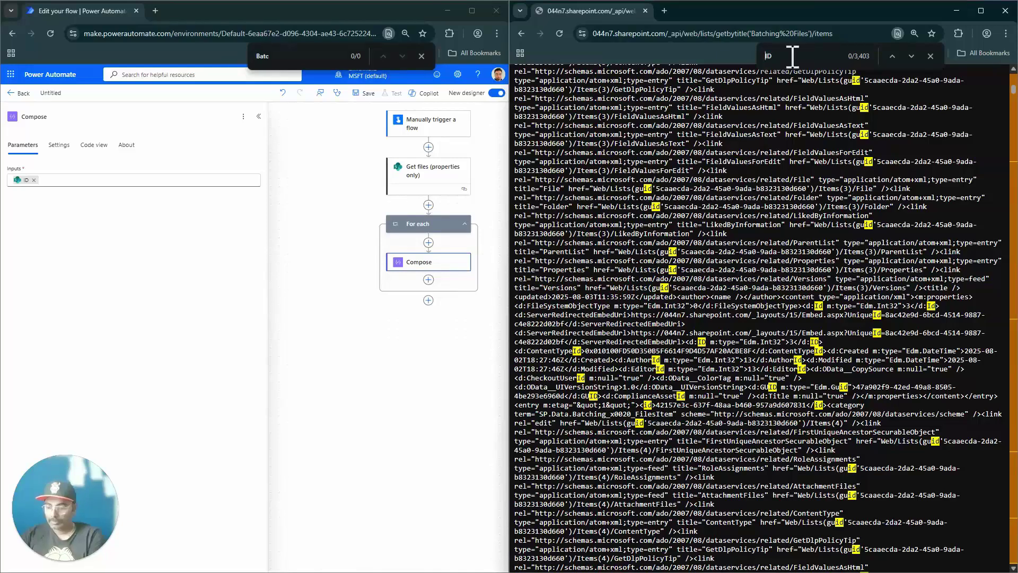
pyautogui.write(':')
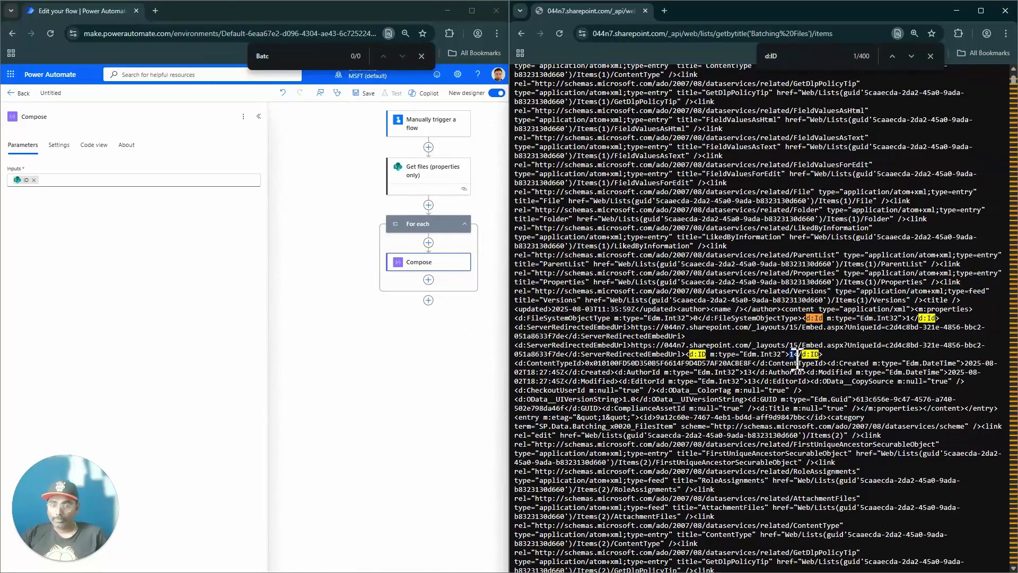
pyautogui.moveTo(1012, 85); pyautogui.dragTo(1011, 562)
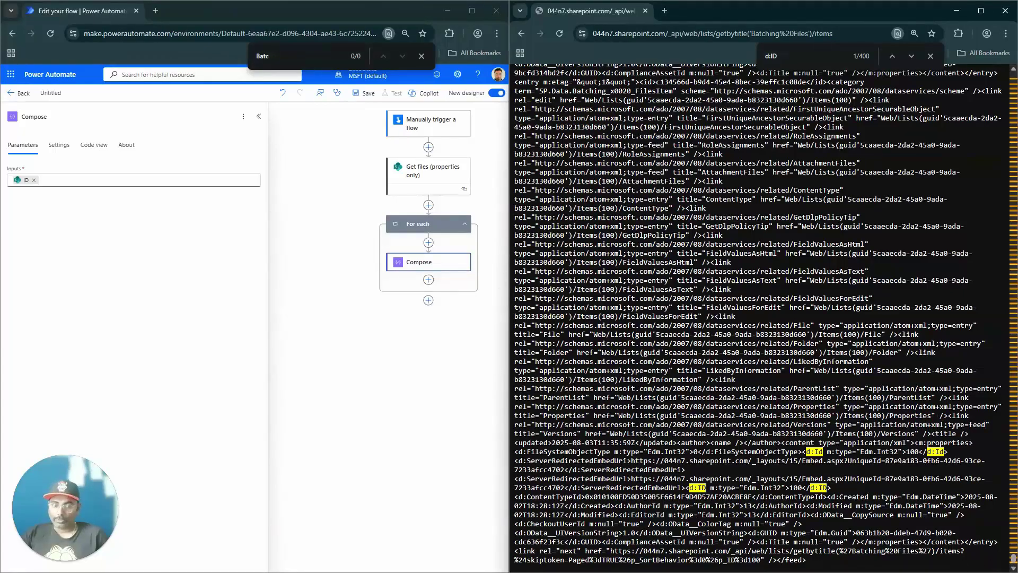
pyautogui.scroll(5, 1013, 558)
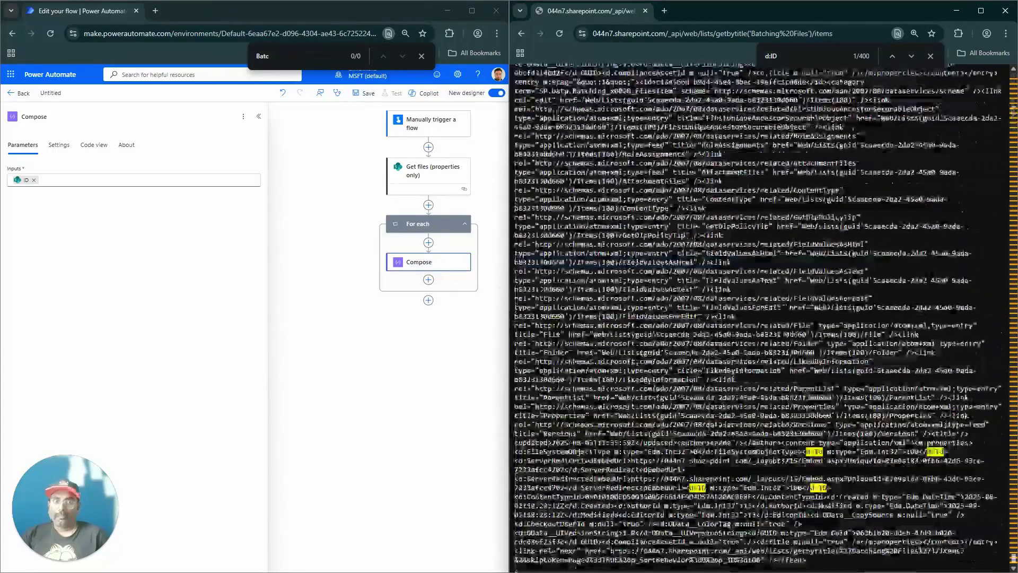
pyautogui.scroll(-10, 1012, 558)
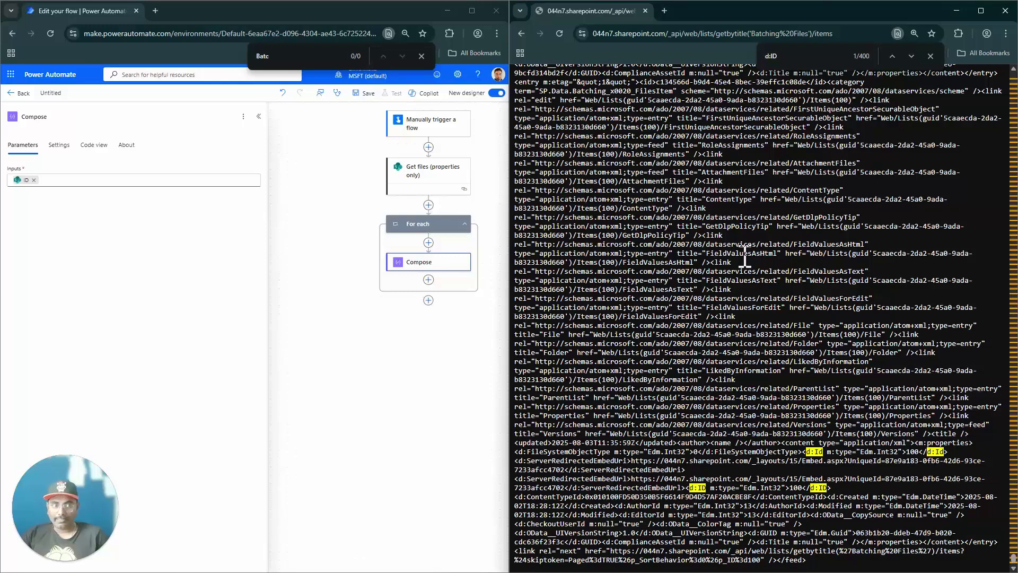
# Step: Show the "Get files (properties only)" parameters and search the items response for "d:File" and "d:Mod" properties
pyautogui.click(430, 191)
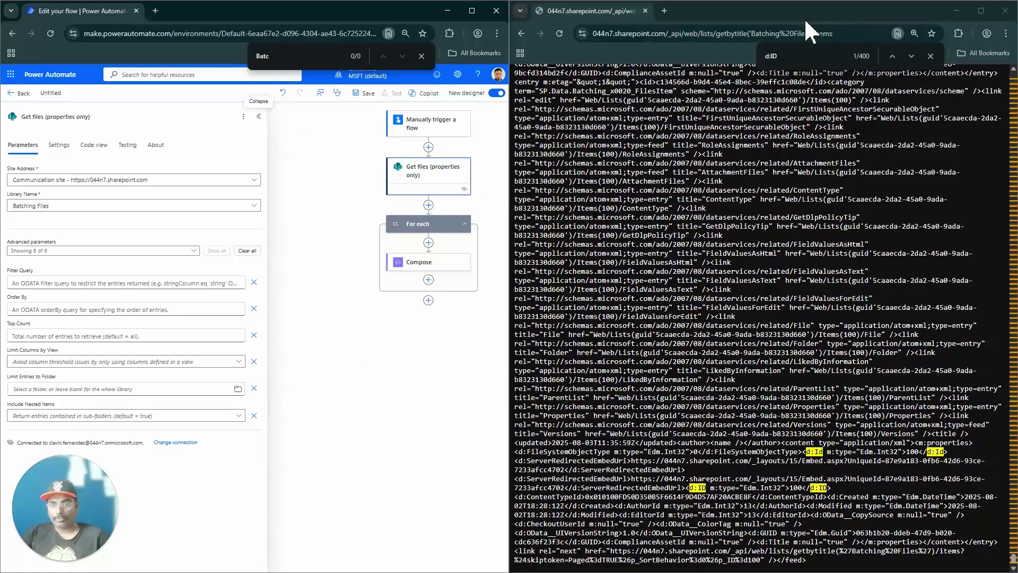
pyautogui.click(818, 57)
pyautogui.write('File')
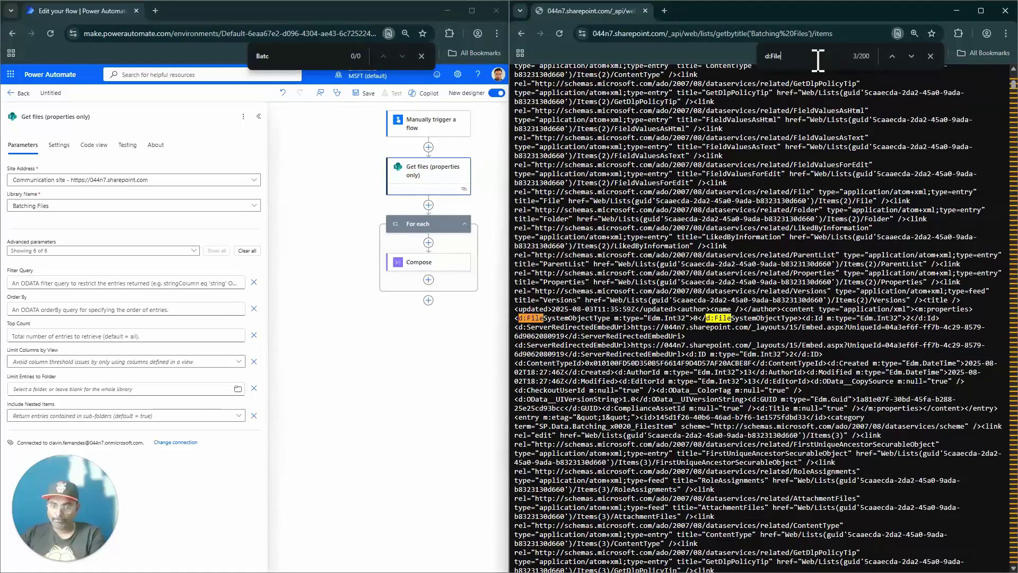
pyautogui.press('BackSpace')
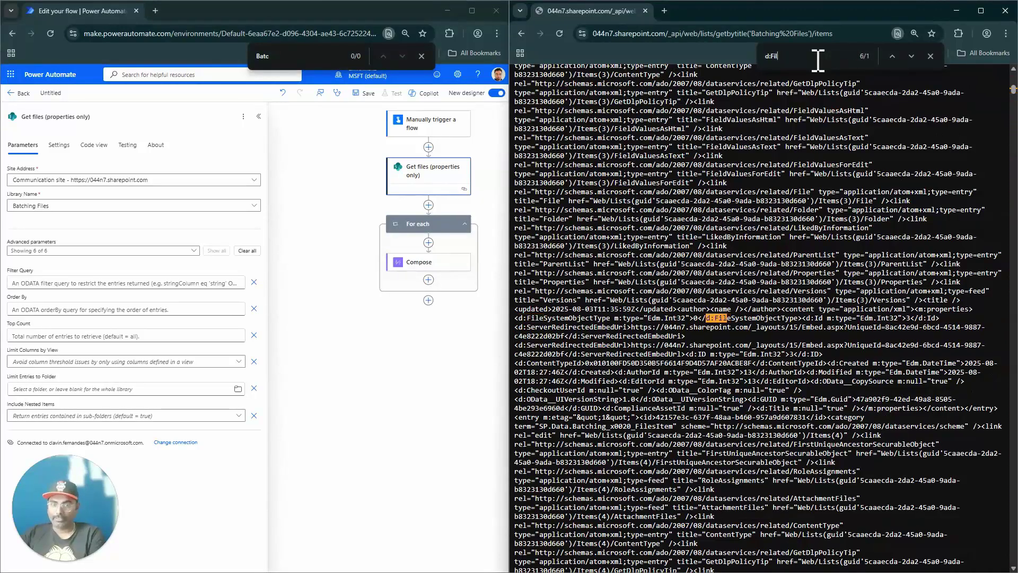
pyautogui.press('BackSpace')
pyautogui.press('BackSpace')
pyautogui.press('BackSpace')
pyautogui.write('Mo')
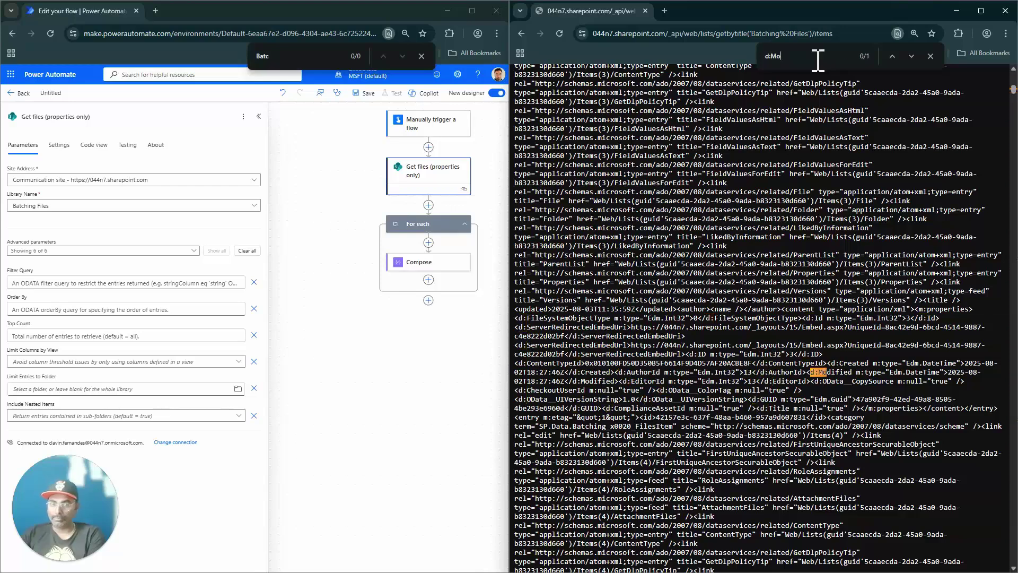
pyautogui.write('d')
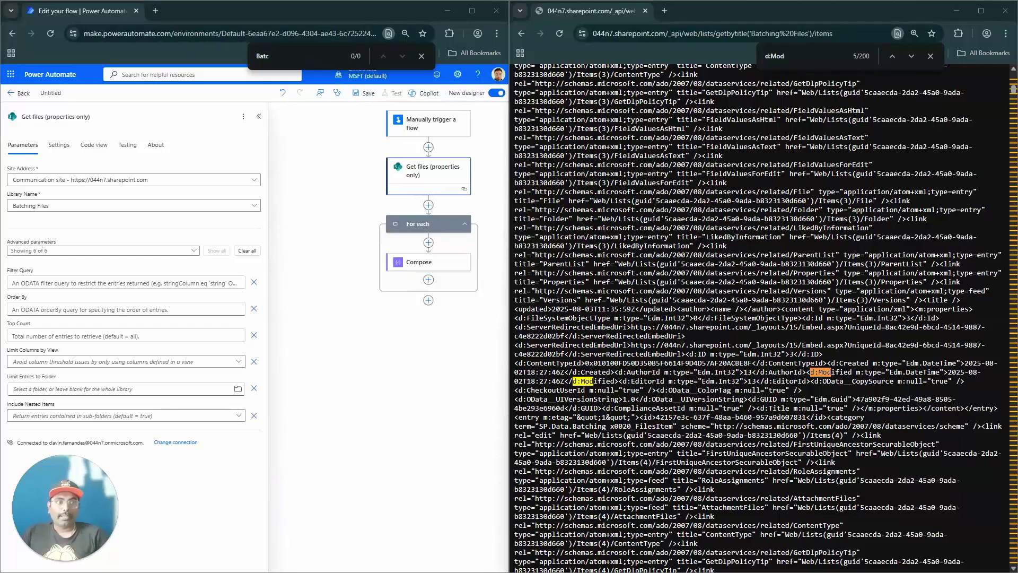
# Step: Append ?$select=ID to the REST address, load the response, and clear the old page search term
pyautogui.click(856, 34)
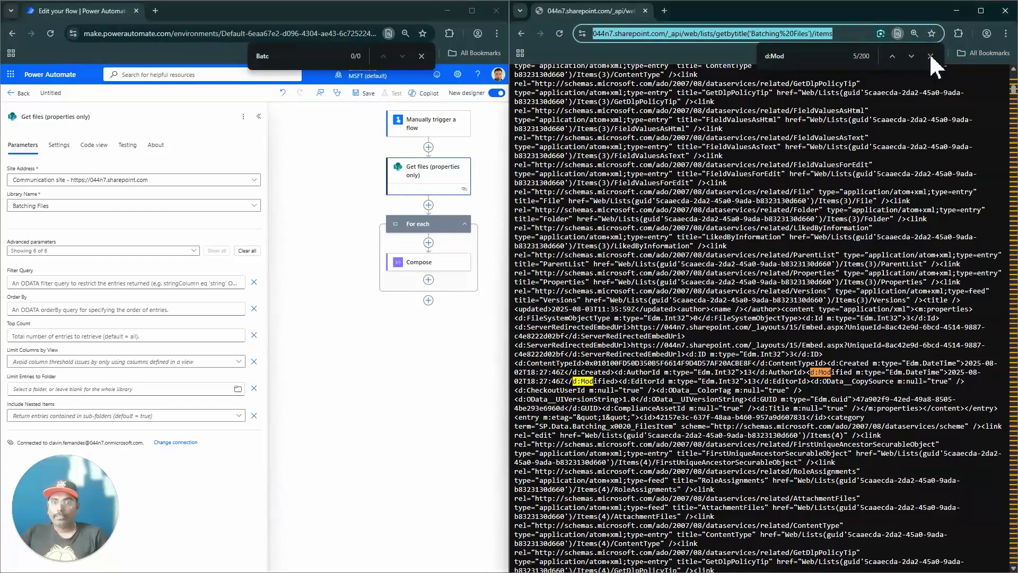
pyautogui.click(851, 33)
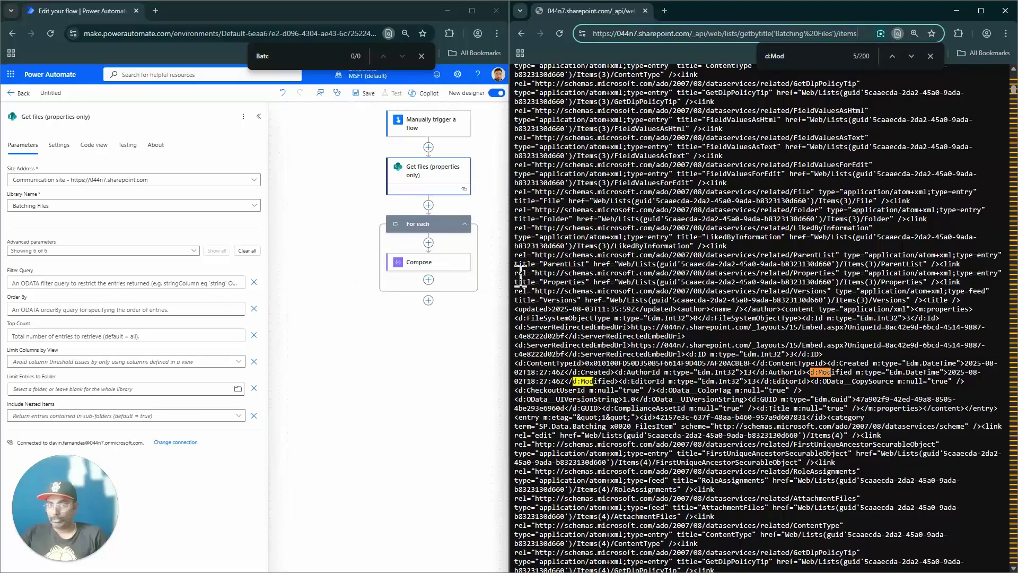
pyautogui.write('?$select=ID')
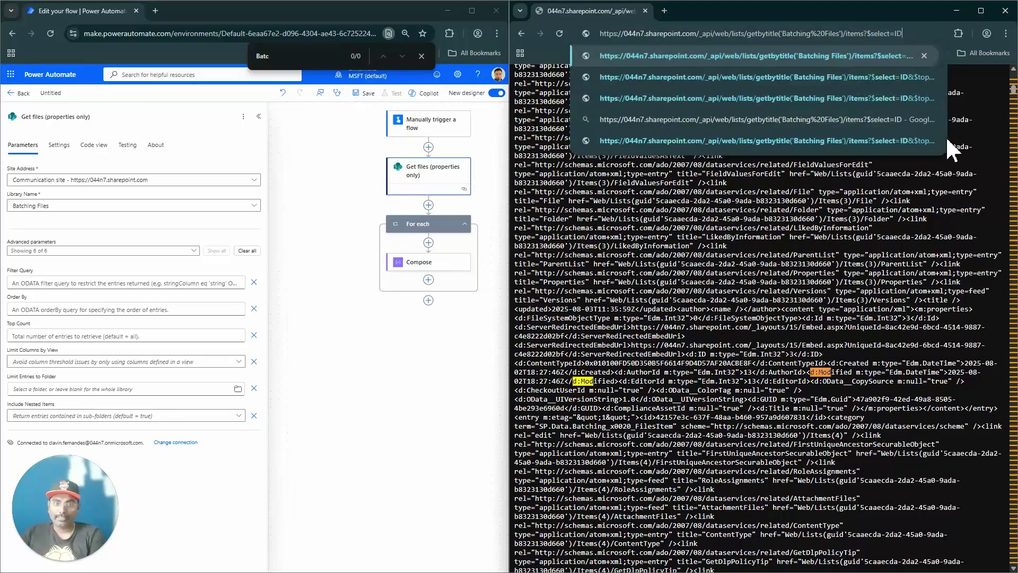
pyautogui.press('Return')
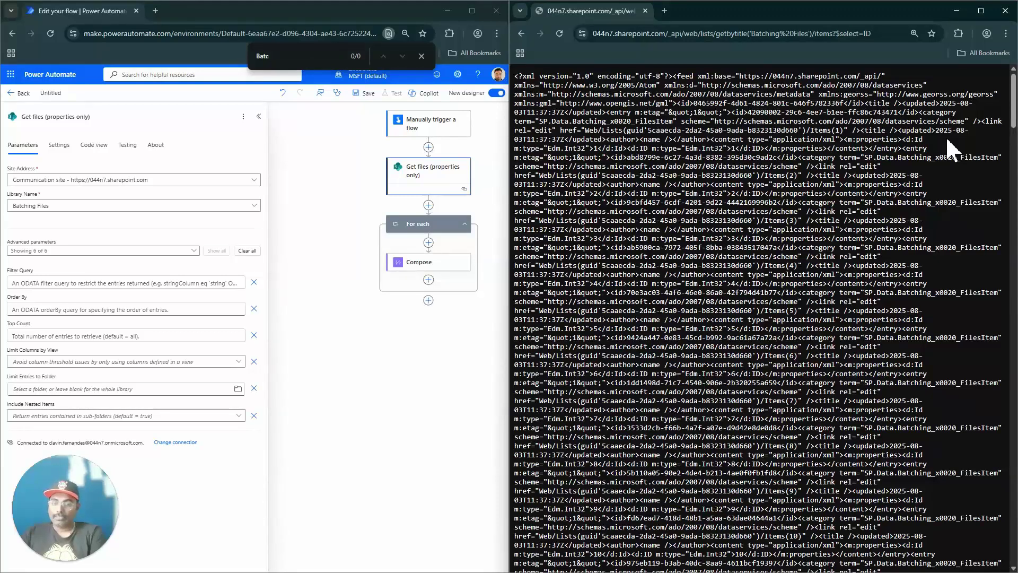
pyautogui.hotkey('ctrl', 'f')
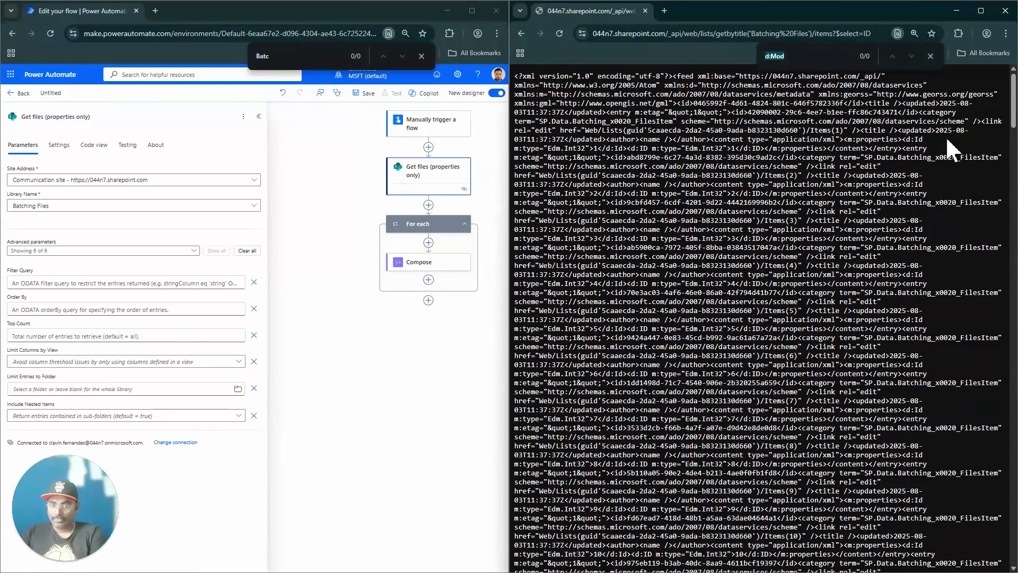
pyautogui.press('BackSpace')
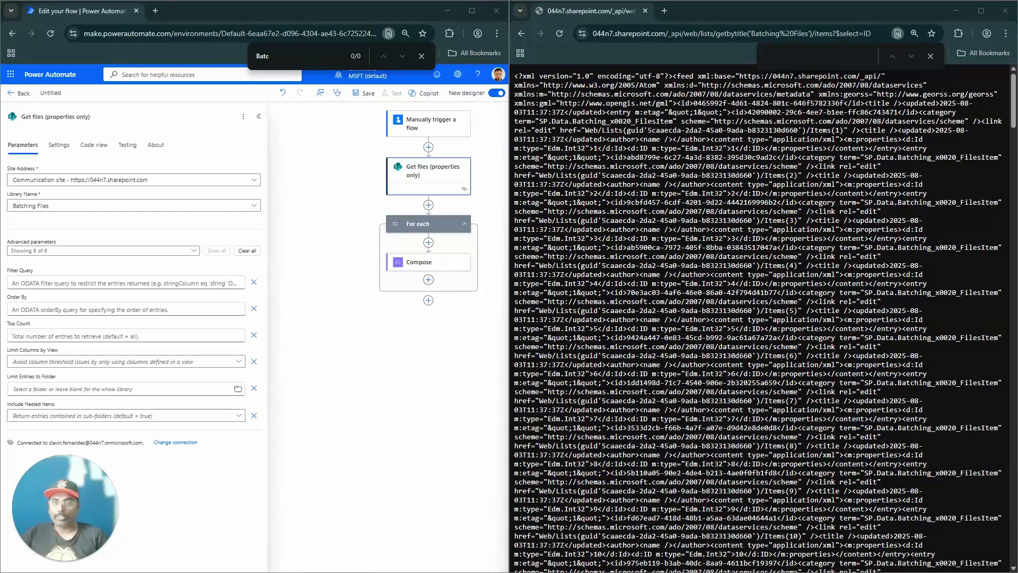
# Step: Change the $select value in the REST address to FileRef and load the response
pyautogui.click(870, 34)
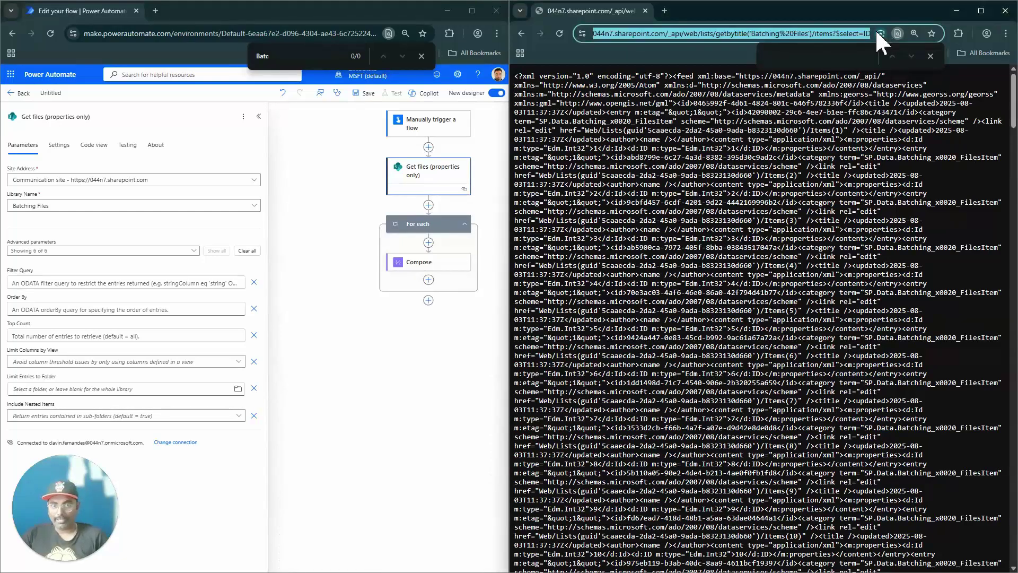
pyautogui.click(877, 33)
pyautogui.press('BackSpace')
pyautogui.press('BackSpace')
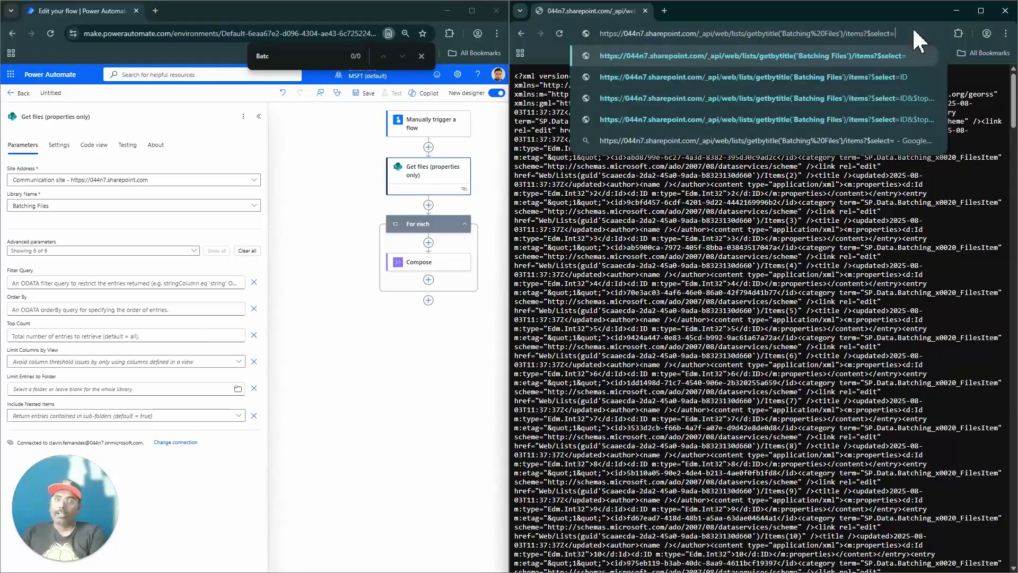
pyautogui.write('FileRef')
pyautogui.press('Return')
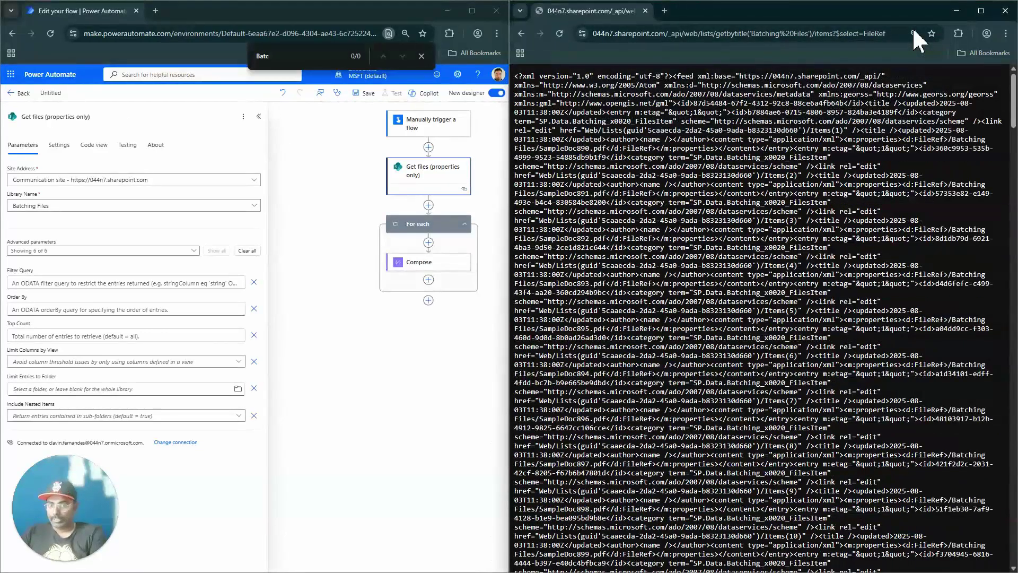
# Step: Search the response for "D:FileRef" to examine the file paths of the items
pyautogui.hotkey('ctrl', 'f')
pyautogui.write('D')
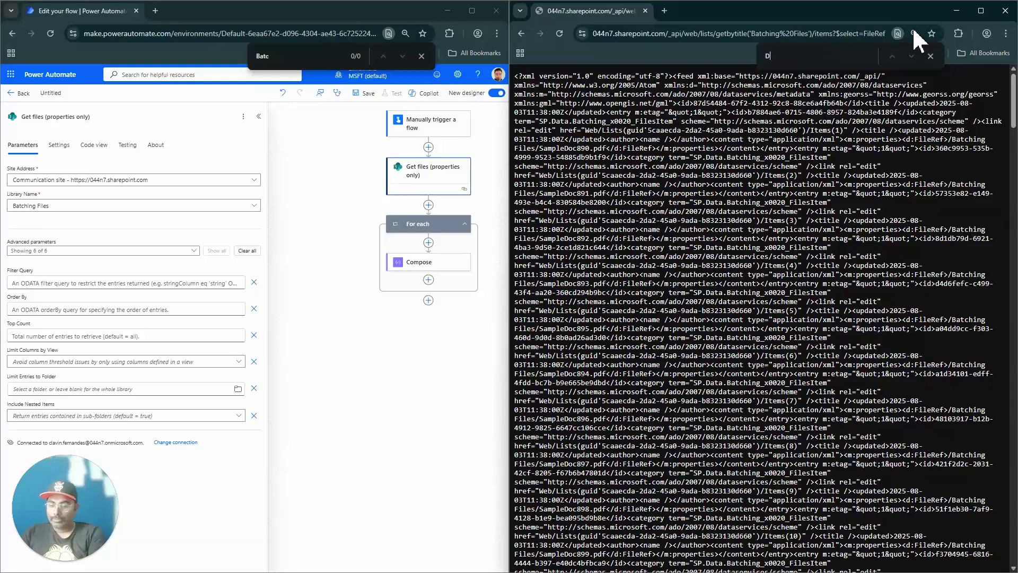
pyautogui.write(':FileRef')
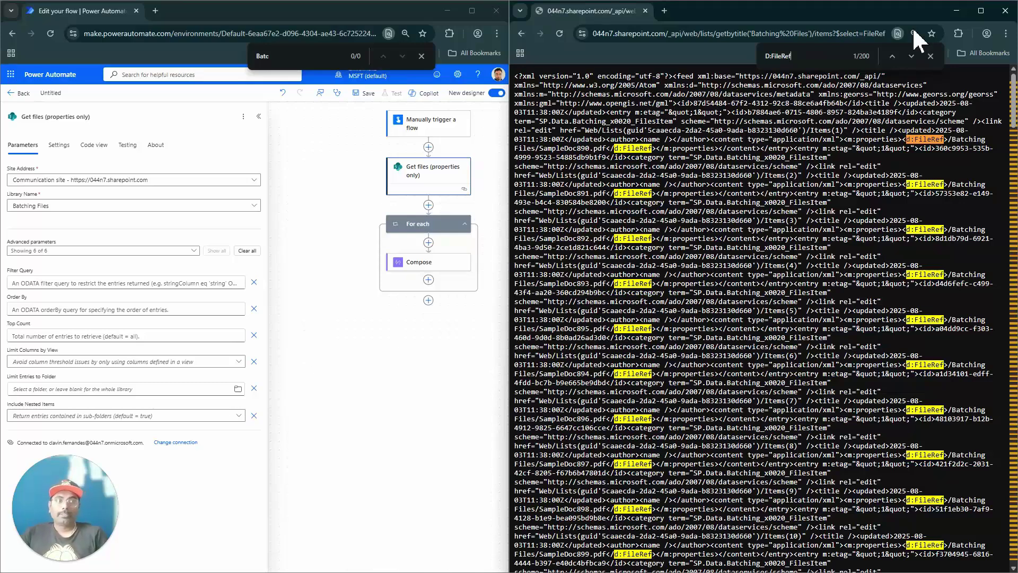
# Step: Maximize the response window and load the REST address with &$top=20 added, without the suggested order and skip token parameters
pyautogui.click(870, 33)
pyautogui.click(864, 31)
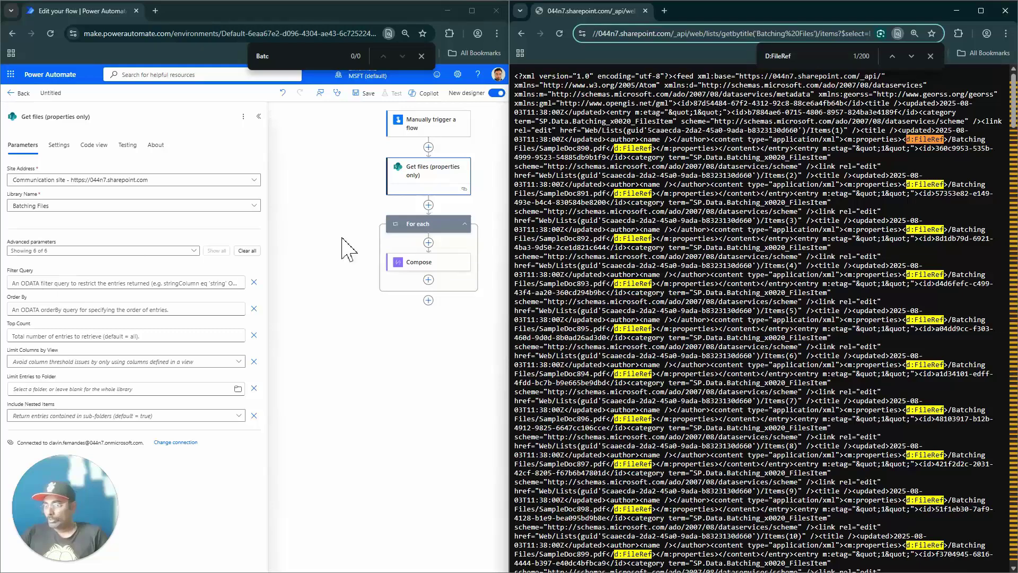
pyautogui.hotkey('alt', 'Tab')
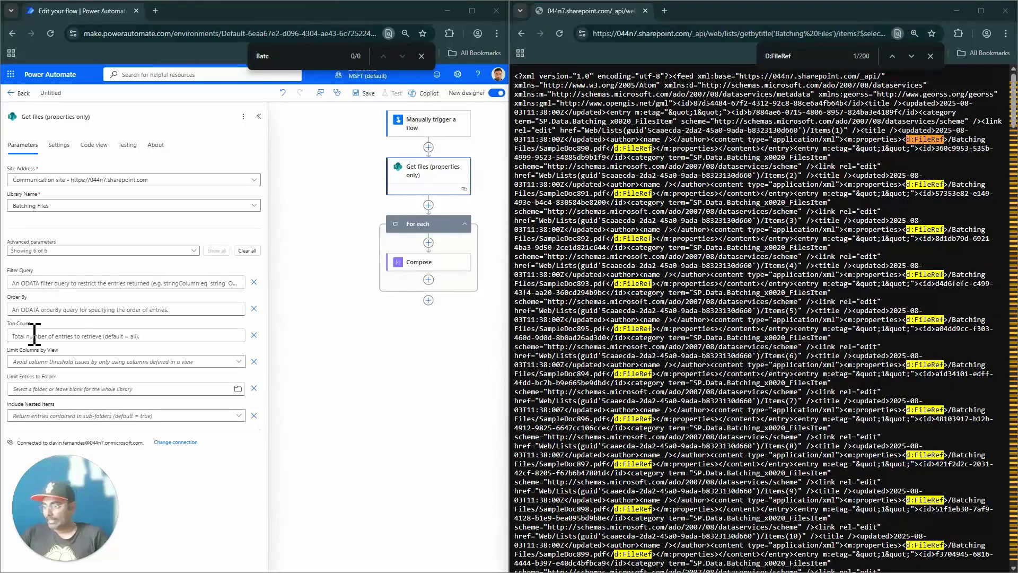
pyautogui.click(981, 10)
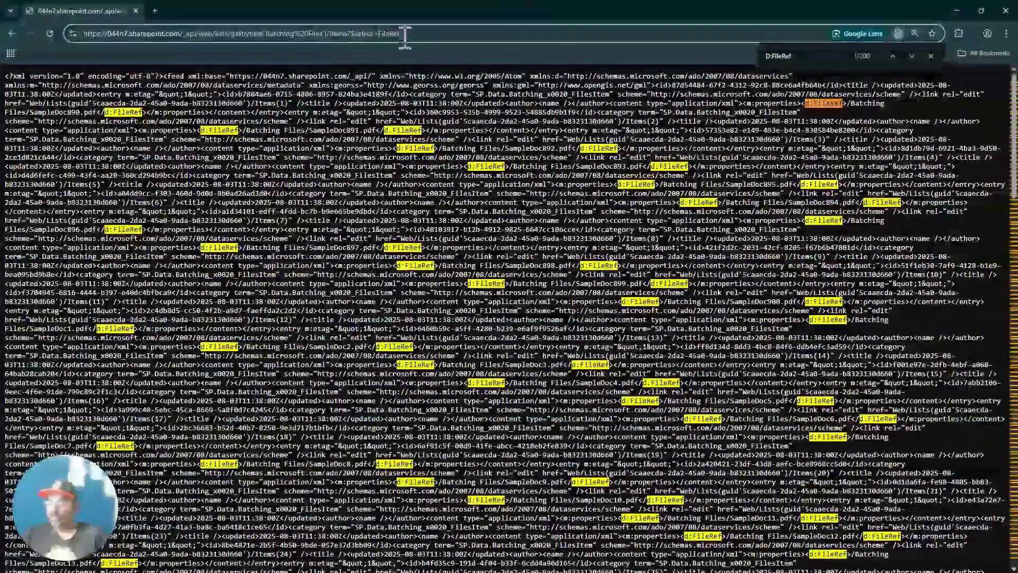
pyautogui.click(568, 33)
pyautogui.write('&$')
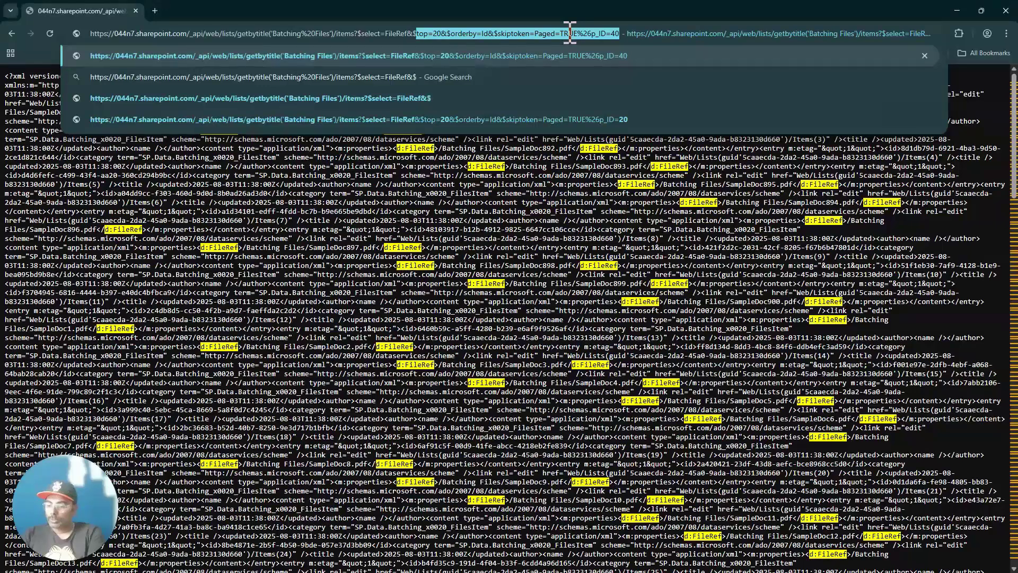
pyautogui.press('End')
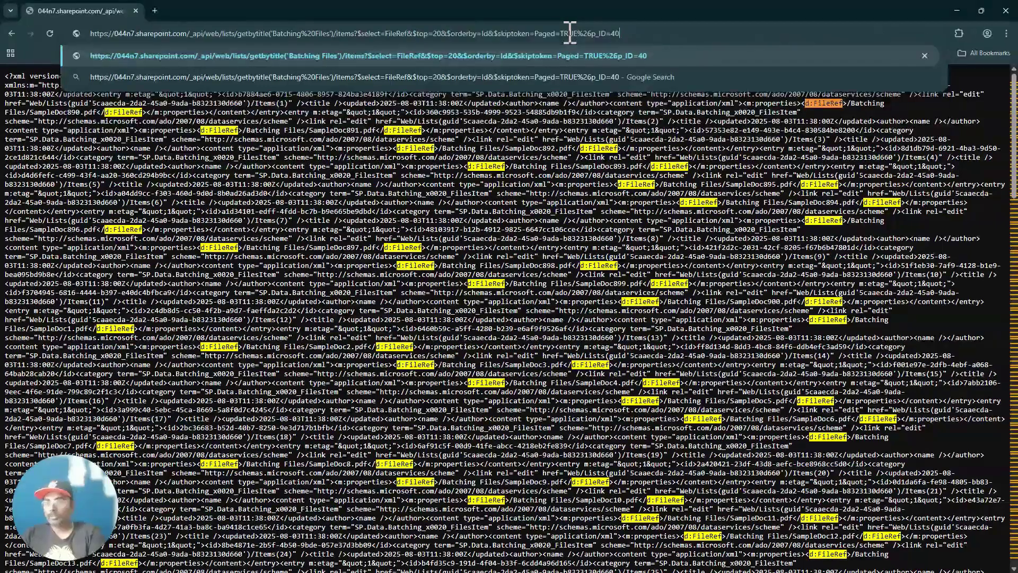
pyautogui.moveTo(443, 33); pyautogui.dragTo(801, 38)
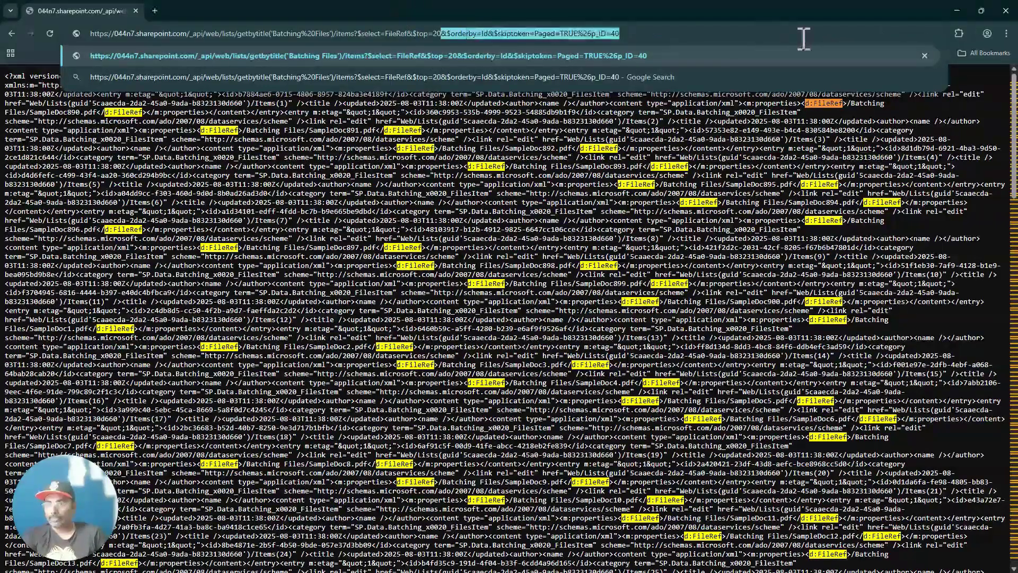
pyautogui.press('BackSpace')
pyautogui.press('Return')
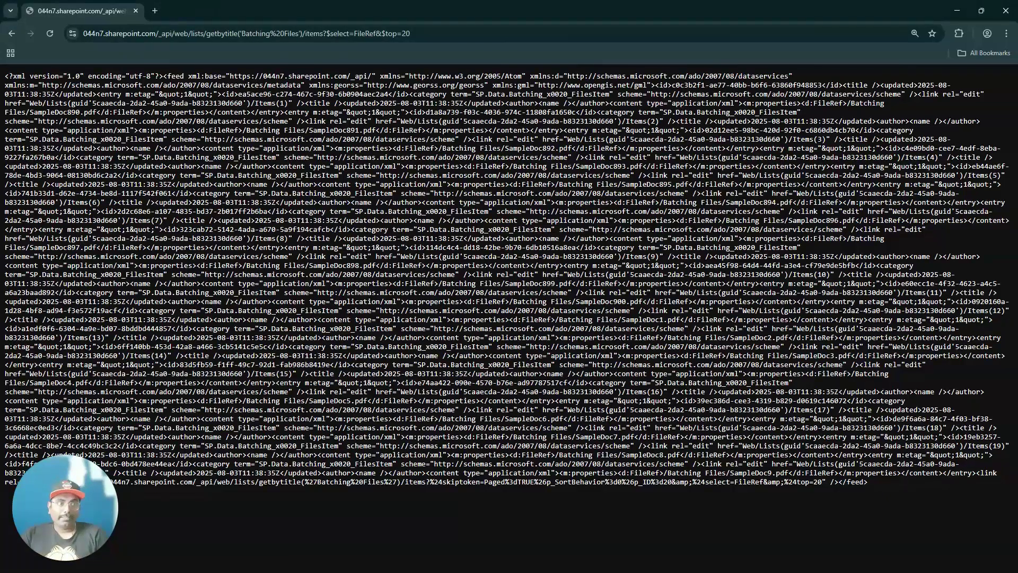
# Step: Append &$orderby=Id to the REST address and load the sorted items
pyautogui.click(479, 38)
pyautogui.click(479, 40)
pyautogui.write('&$orderby=Id')
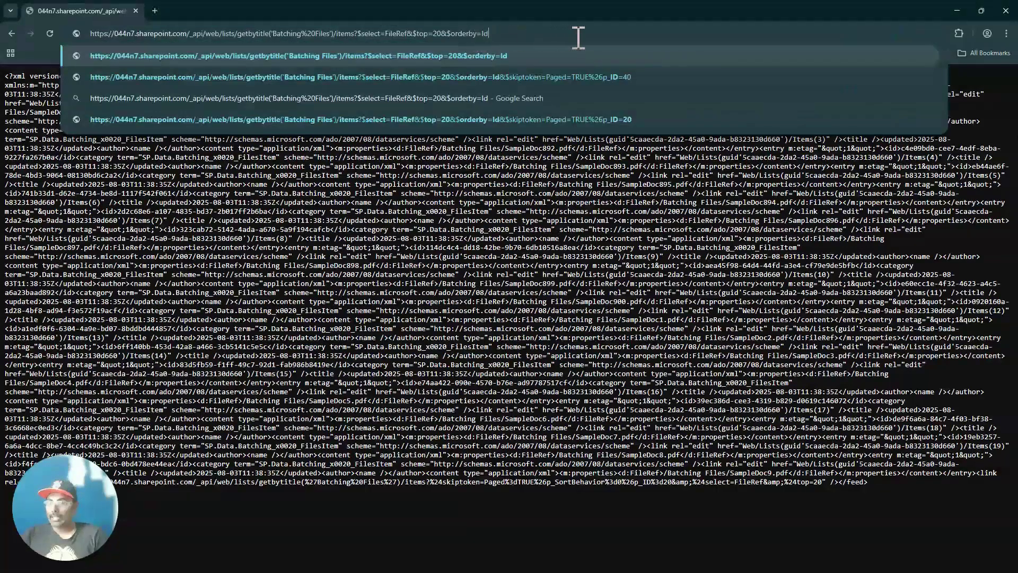
pyautogui.press('Return')
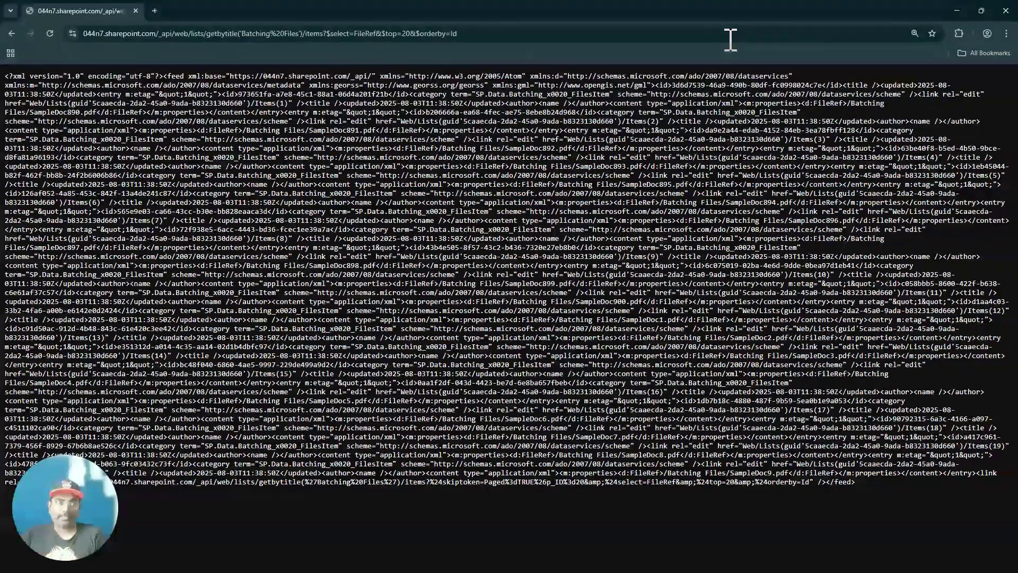
# Step: Restore the response window and resize it to fill the space beside the flow designer
pyautogui.click(981, 10)
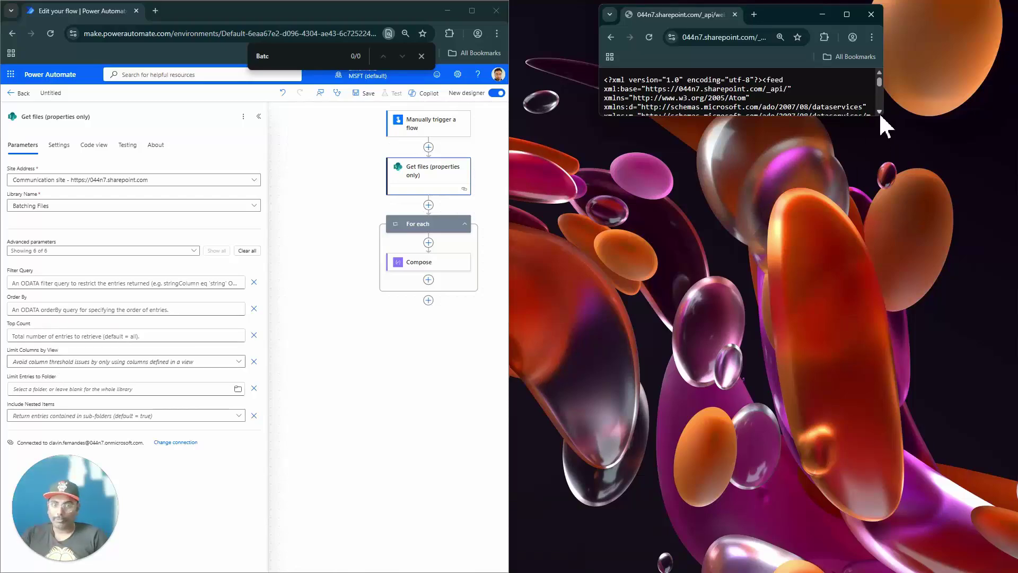
pyautogui.moveTo(881, 115); pyautogui.dragTo(1015, 571)
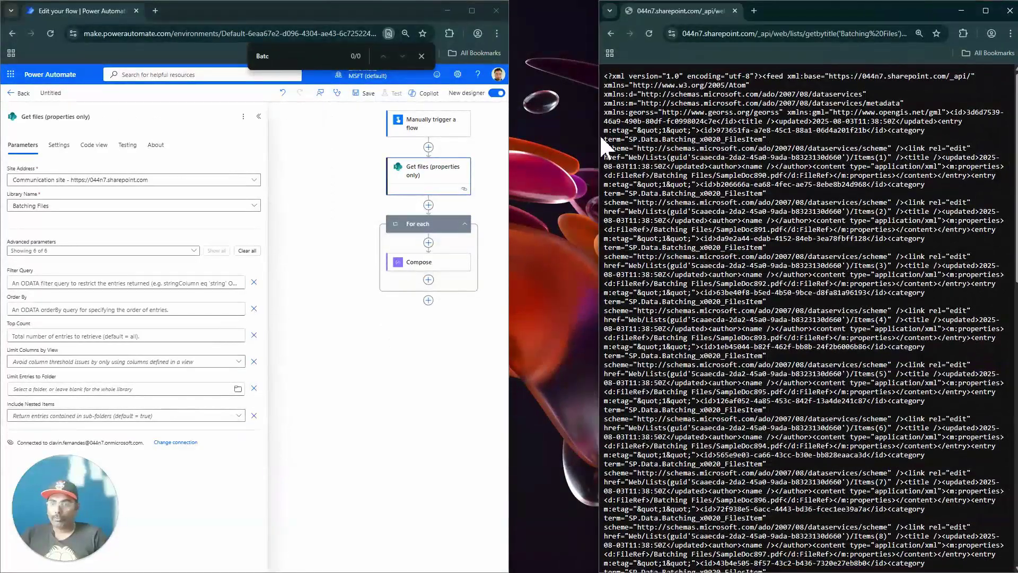
pyautogui.moveTo(601, 137); pyautogui.dragTo(510, 136)
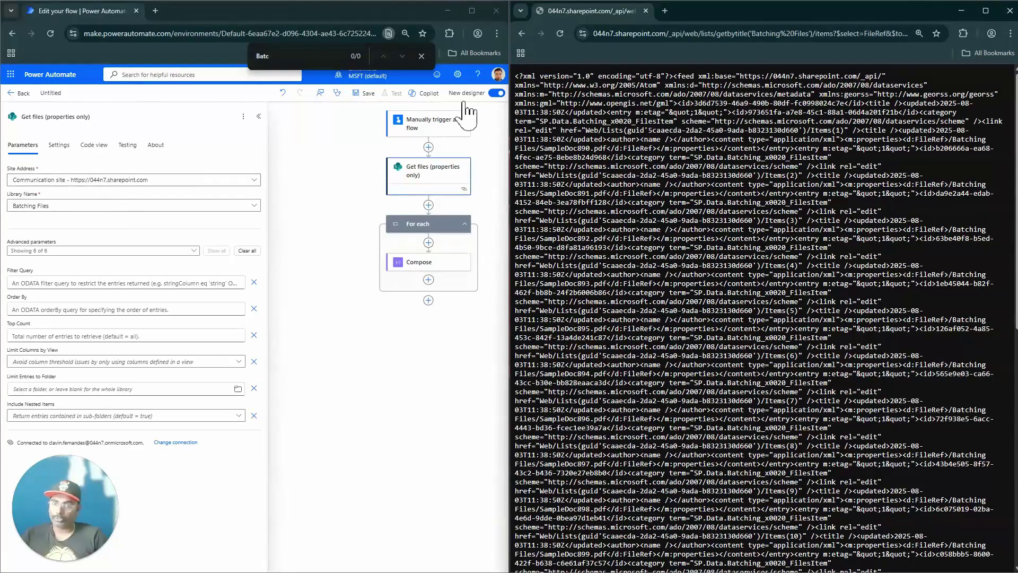
# Step: Maximize the response window and append &$skiptoken=Paged=TRUE%26p_ID= to the REST address, leaving the ID value empty
pyautogui.click(982, 13)
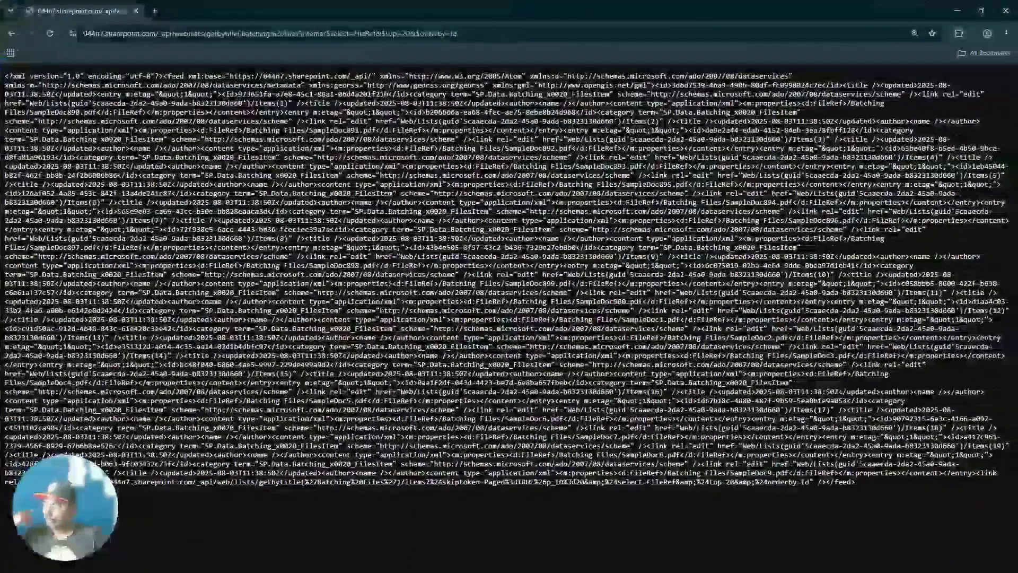
pyautogui.click(506, 34)
pyautogui.write('&$skiptoken=Paged=TRUE%26p_ID=40')
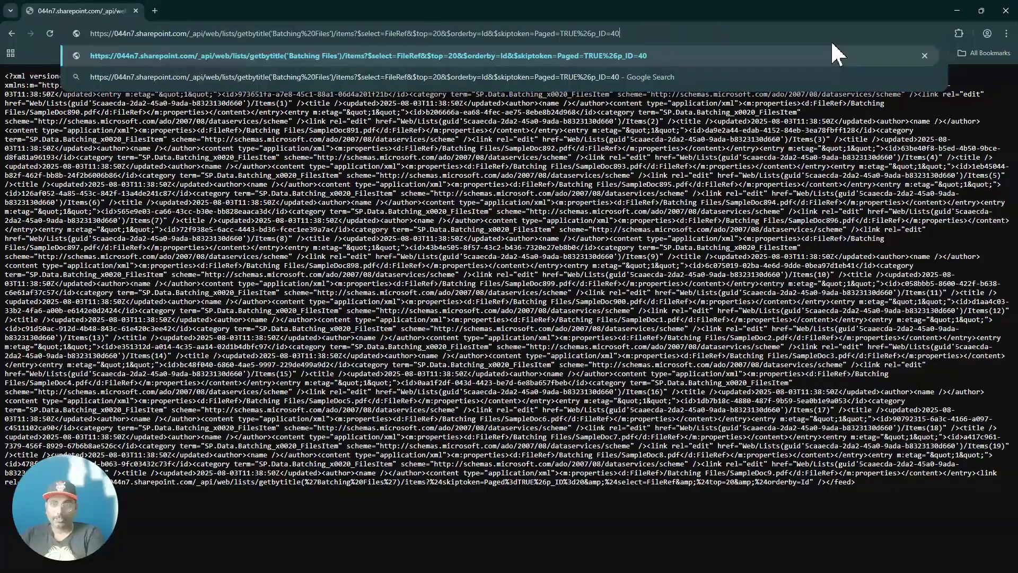
pyautogui.press('BackSpace')
pyautogui.press('BackSpace')
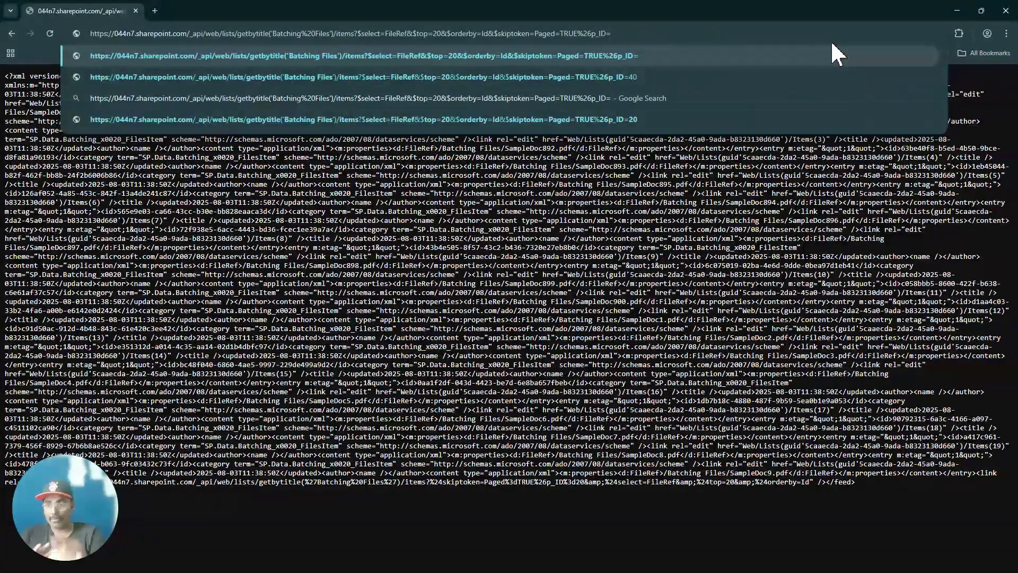
# Step: Change the REST address to select the ID field instead of FileRef and set $top to 100
pyautogui.doubleClick(397, 33)
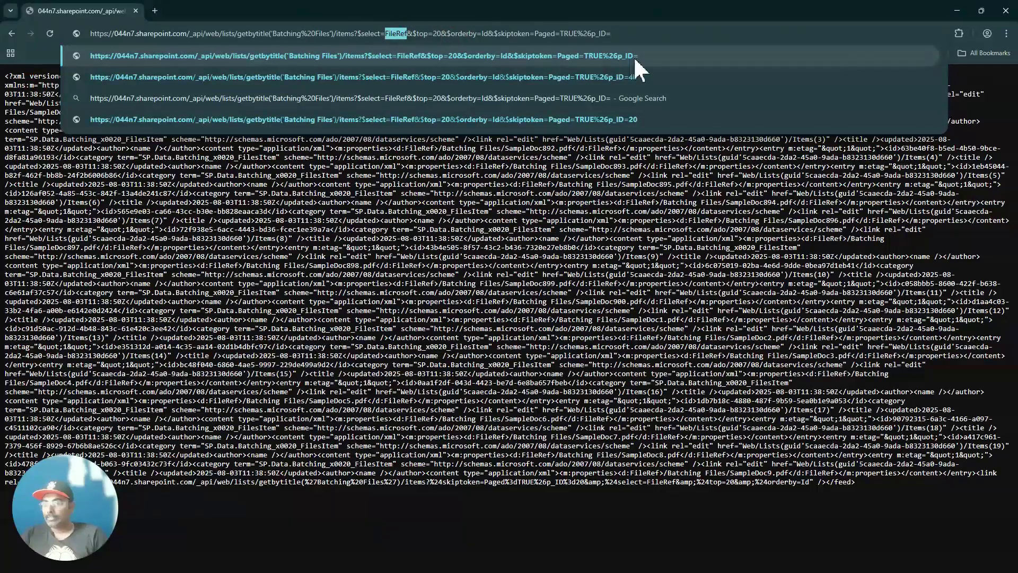
pyautogui.write('ID')
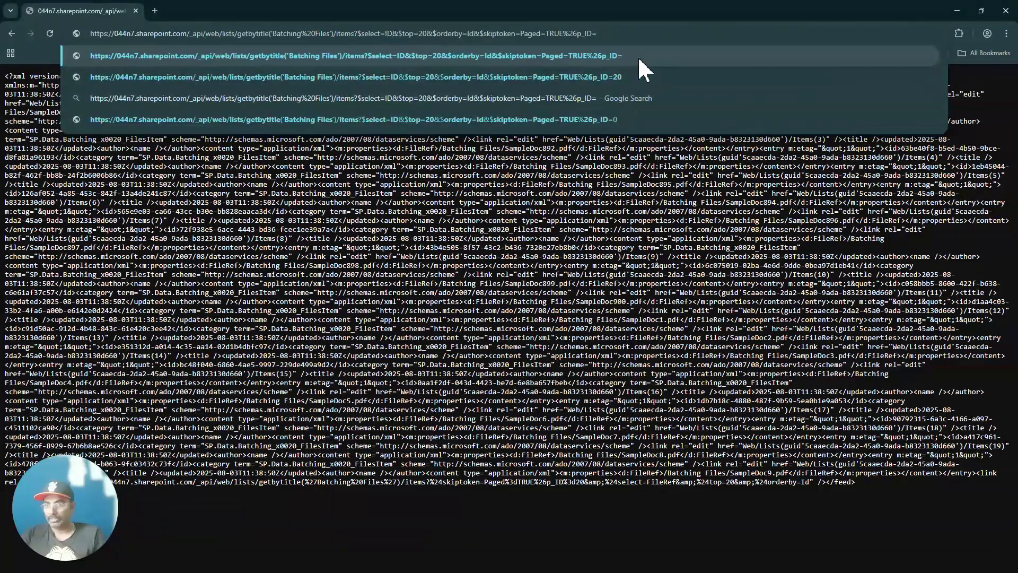
pyautogui.click(419, 33)
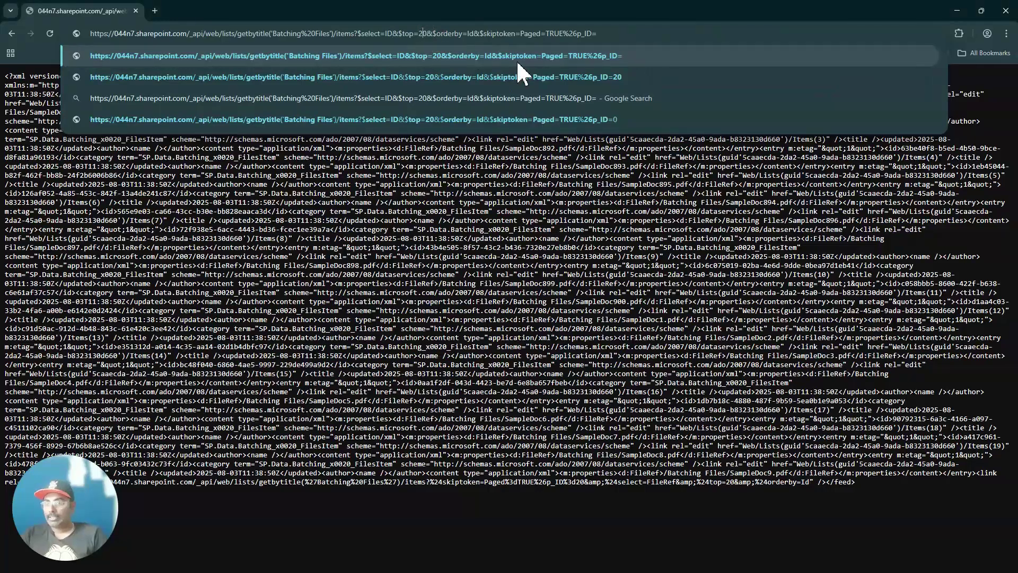
pyautogui.press('BackSpace')
pyautogui.write('1')
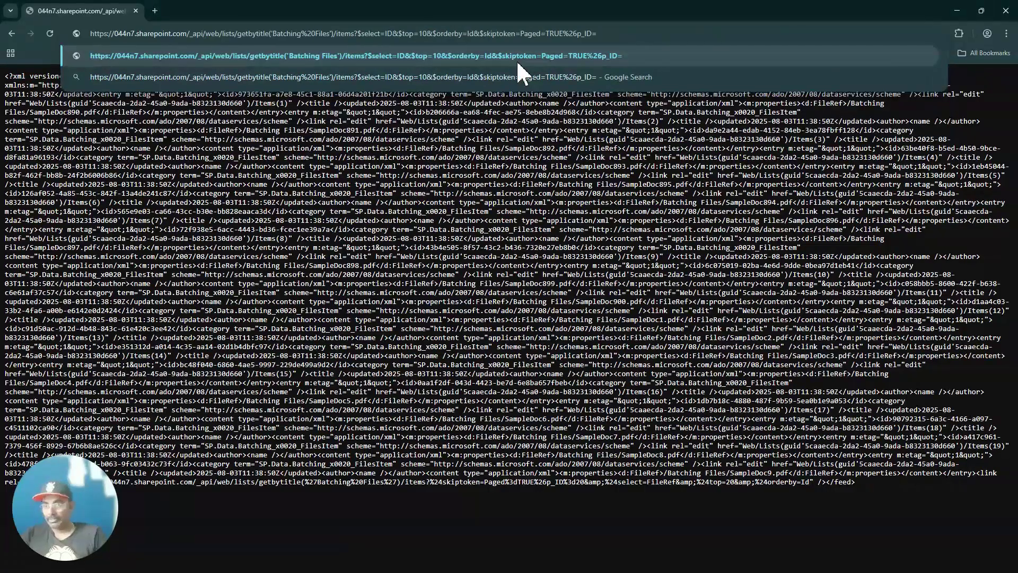
pyautogui.write('0')
# Step: Set p_ID to 0 in the REST address, load the batch and examine its first and last item IDs
pyautogui.click(626, 35)
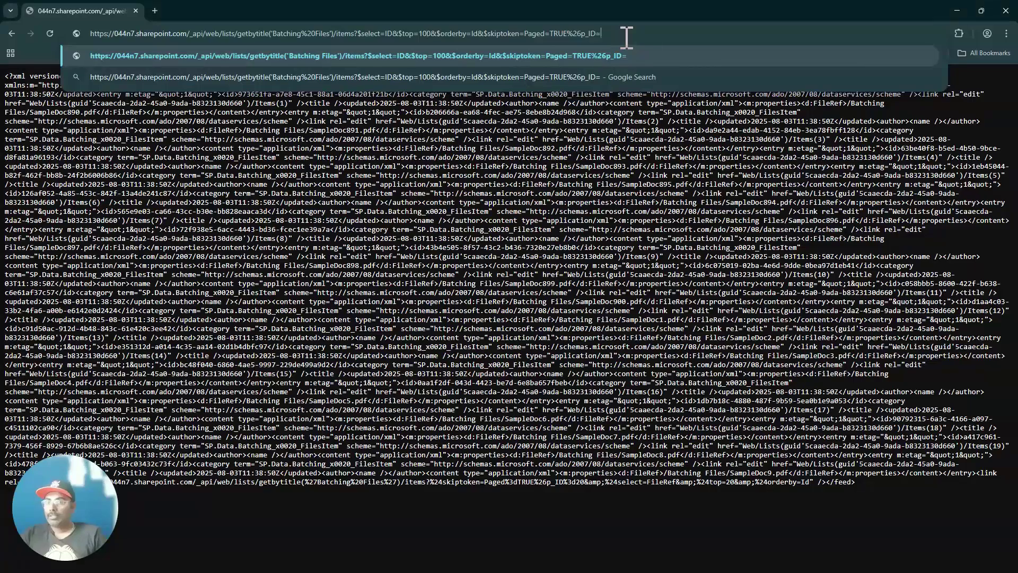
pyautogui.write('0')
pyautogui.press('Return')
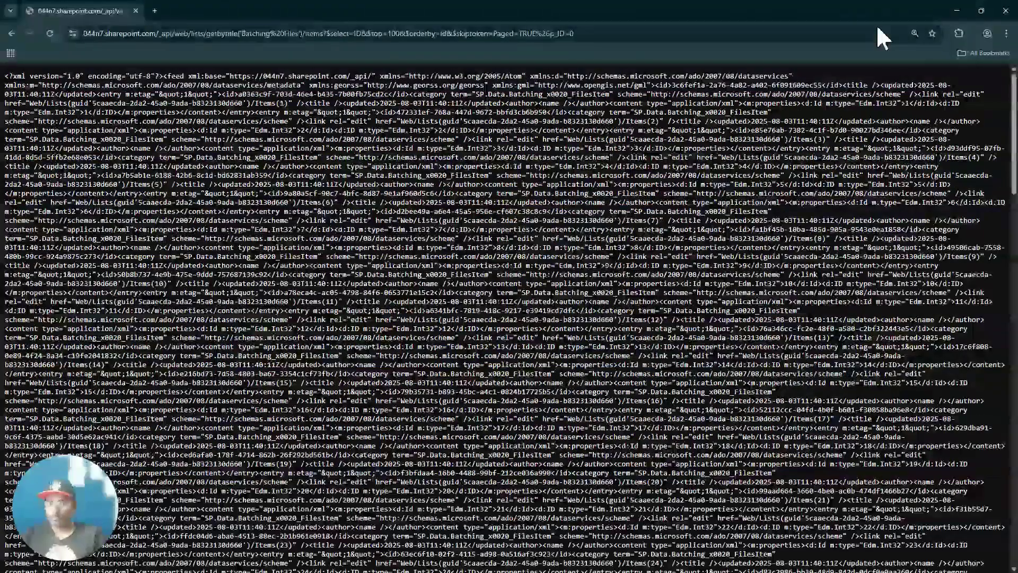
pyautogui.doubleClick(907, 103)
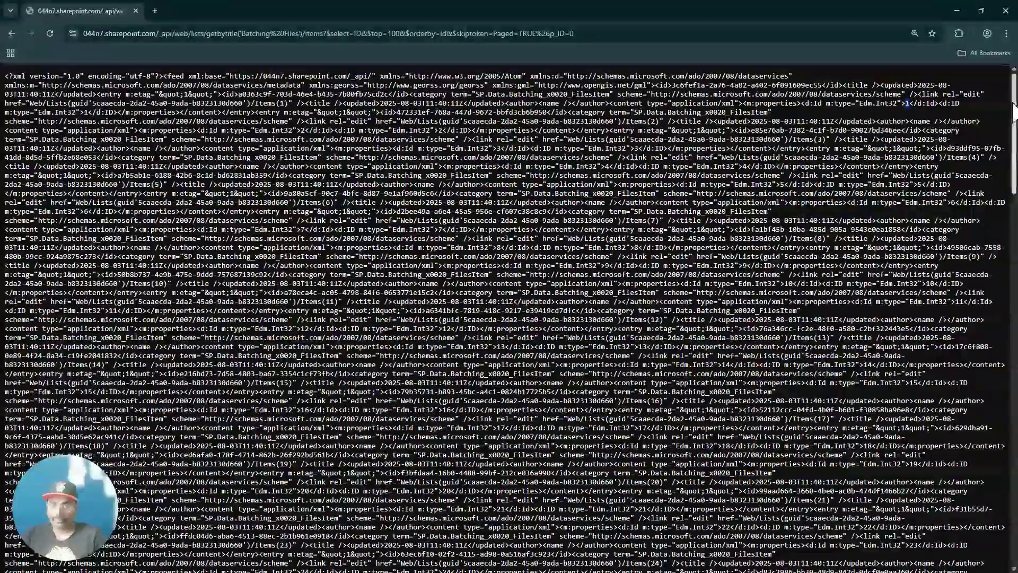
pyautogui.moveTo(1012, 106); pyautogui.dragTo(1000, 485)
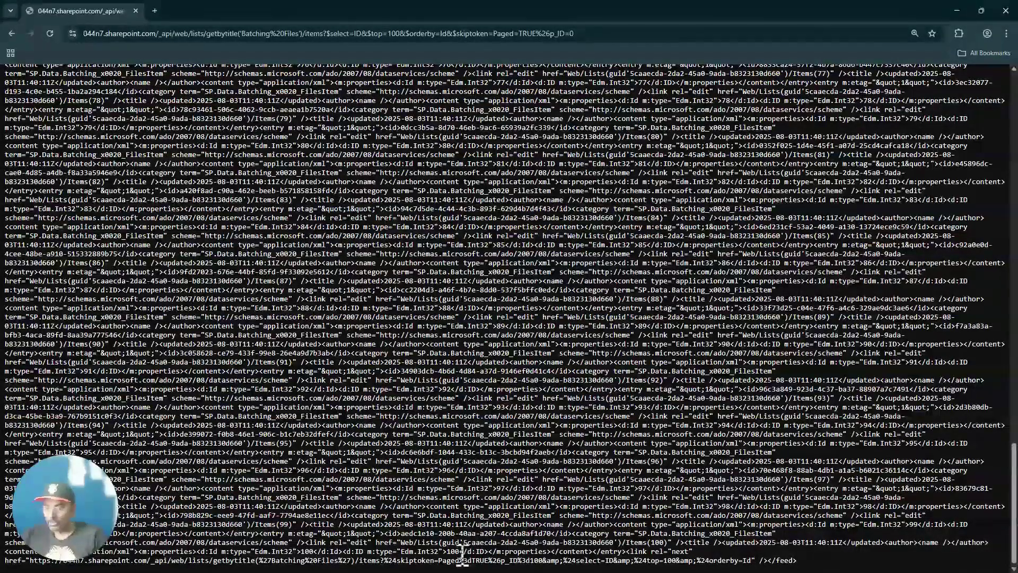
# Step: Set p_ID to 100 in the REST address and load the next batch of items
pyautogui.click(586, 33)
pyautogui.click(615, 33)
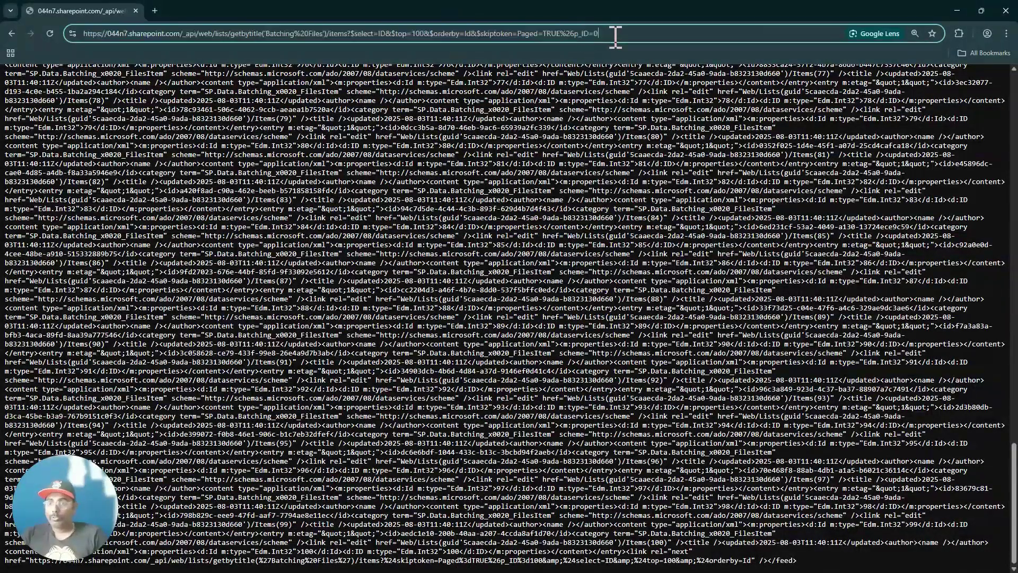
pyautogui.press('BackSpace')
pyautogui.write('1')
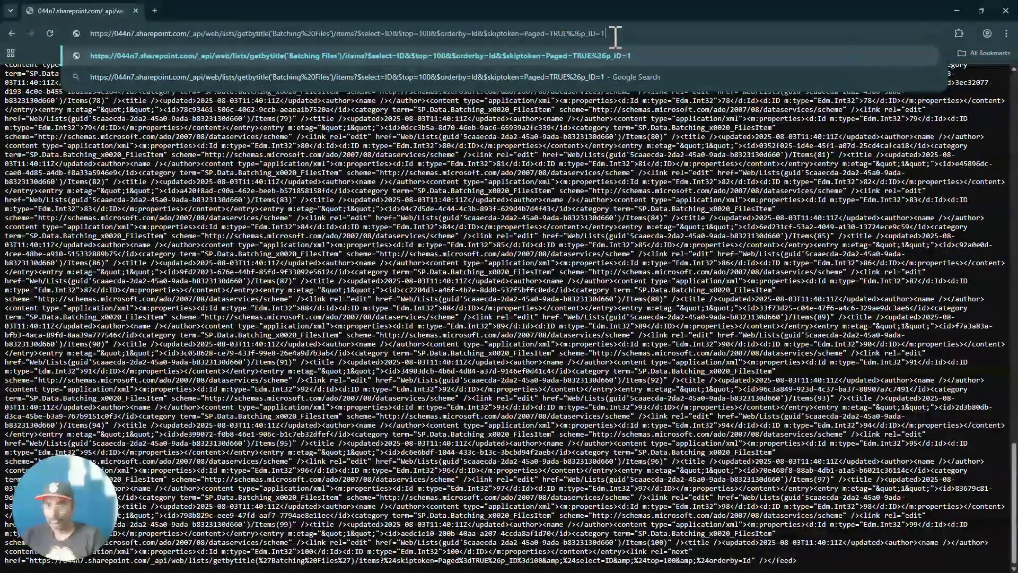
pyautogui.write('00')
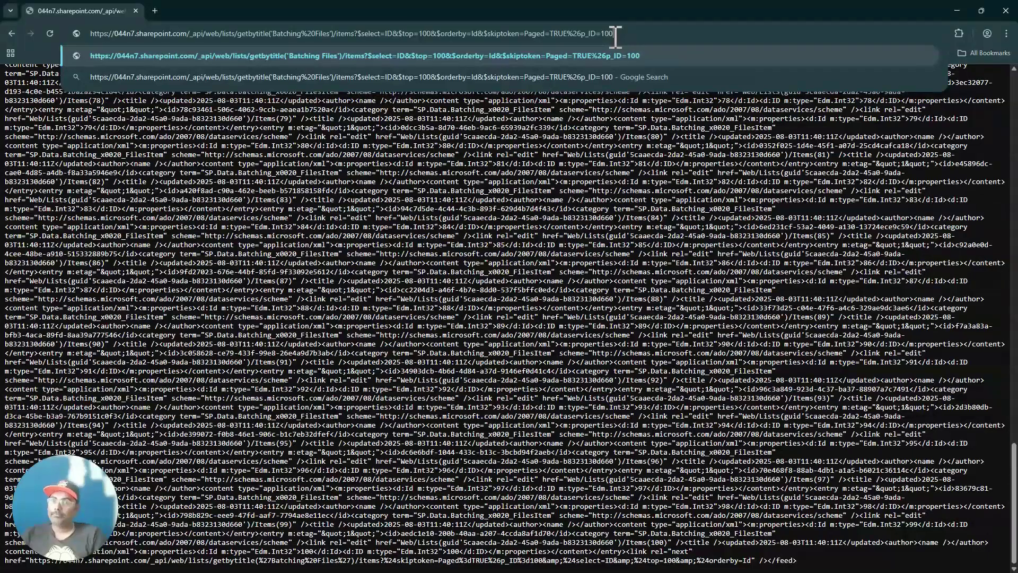
pyautogui.press('Return')
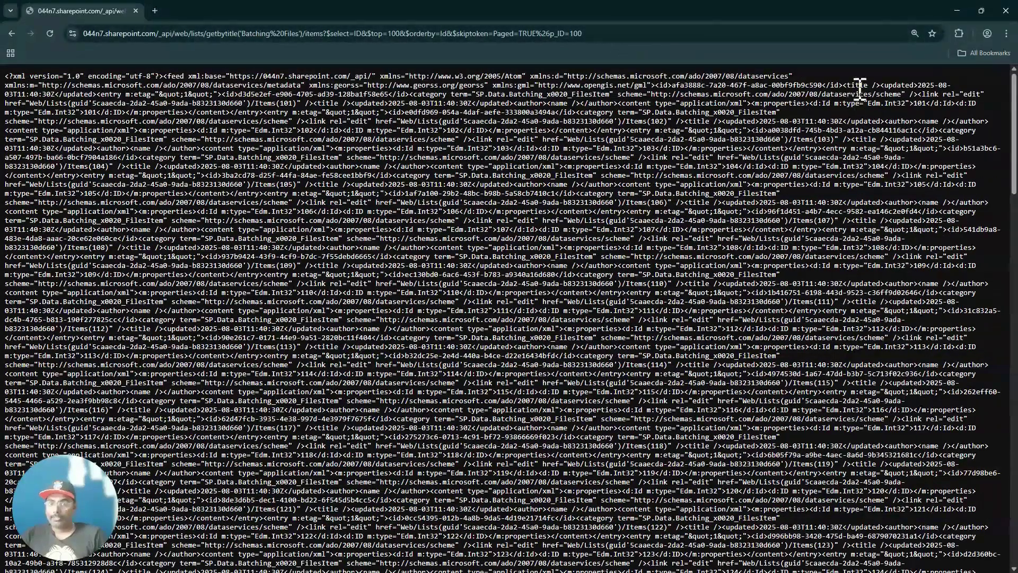
# Step: Search the response for "D:ID" and examine the item IDs from the first entry to the last
pyautogui.hotkey('ctrl', 'f')
pyautogui.write('D:FileRef')
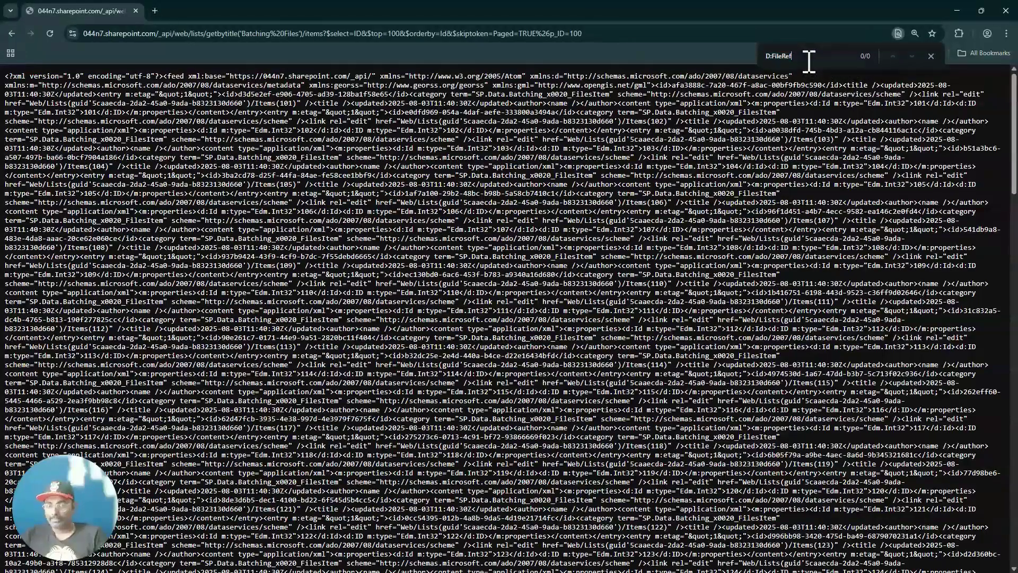
pyautogui.press('BackSpace')
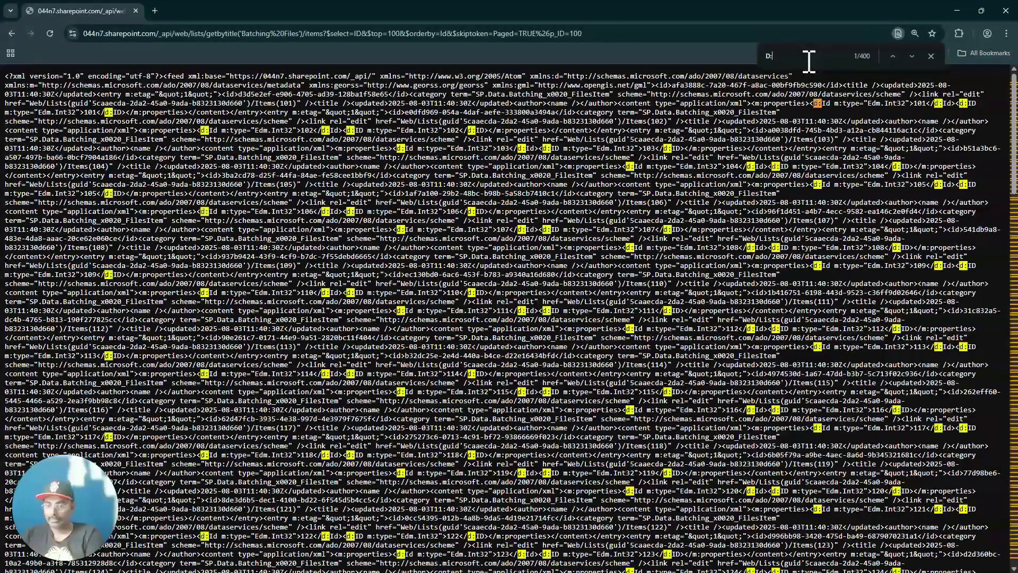
pyautogui.write('ID')
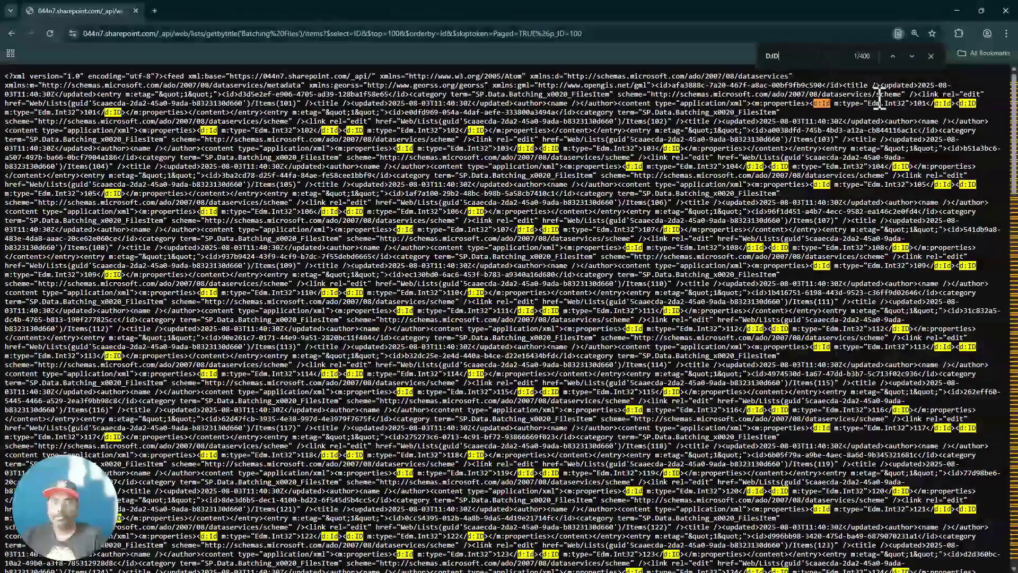
pyautogui.moveTo(914, 105); pyautogui.dragTo(925, 110)
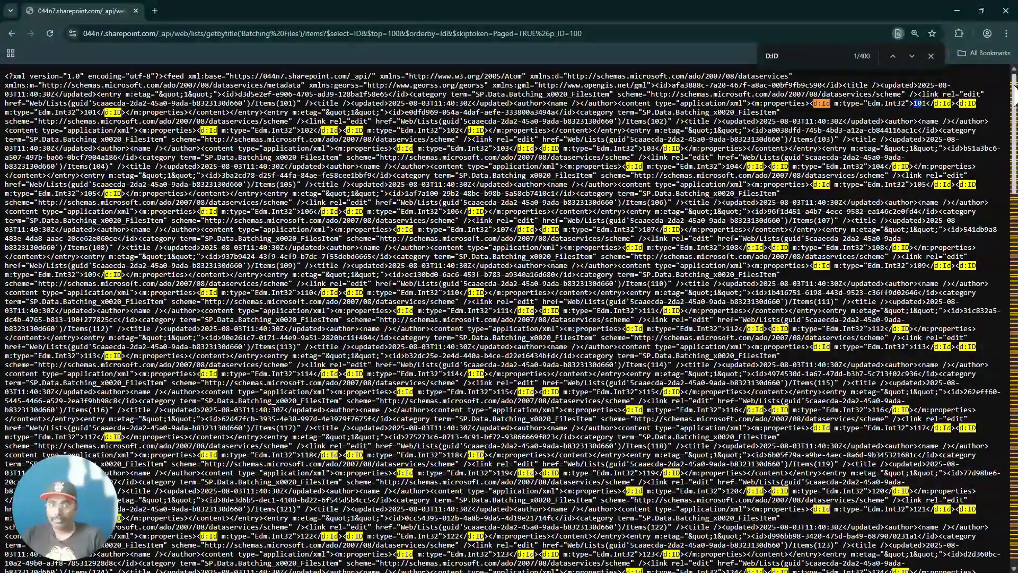
pyautogui.moveTo(1014, 98); pyautogui.dragTo(1008, 568)
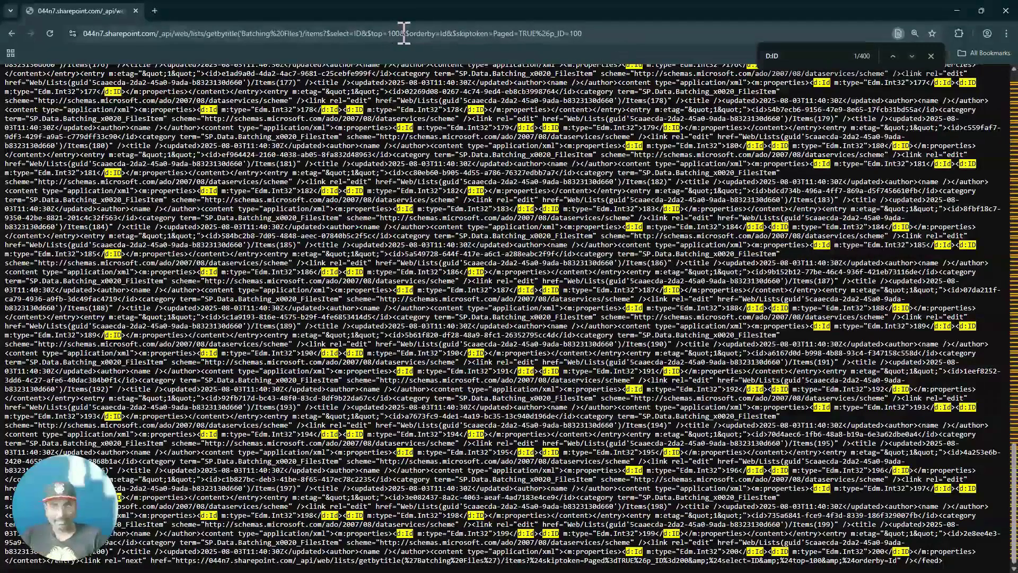
# Step: Load the batch with p_ID set to 200 and highlight "D:ID" to examine its item IDs through to the end
pyautogui.click(608, 33)
pyautogui.click(608, 34)
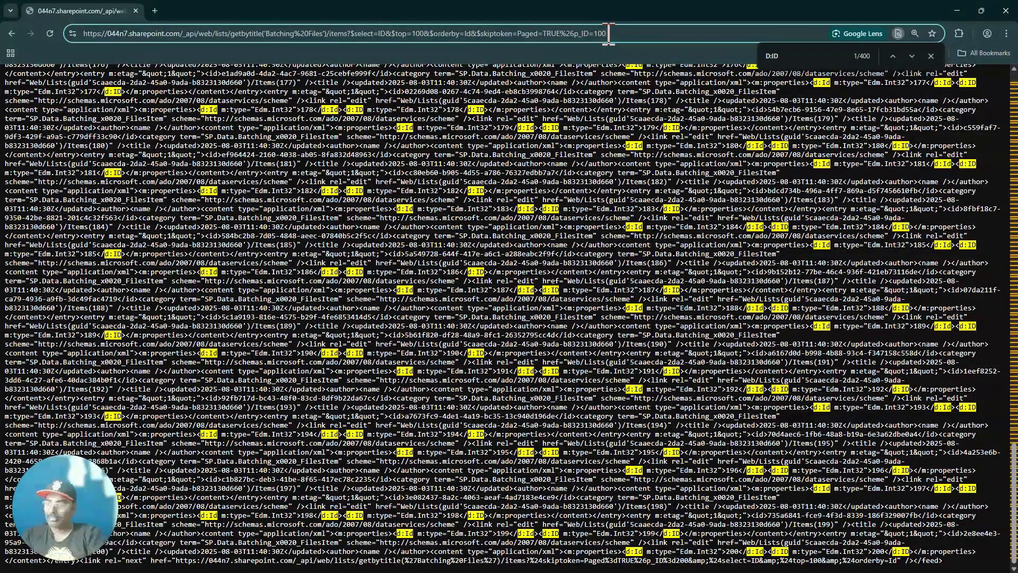
pyautogui.press('BackSpace')
pyautogui.press('BackSpace')
pyautogui.press('BackSpace')
pyautogui.write('20')
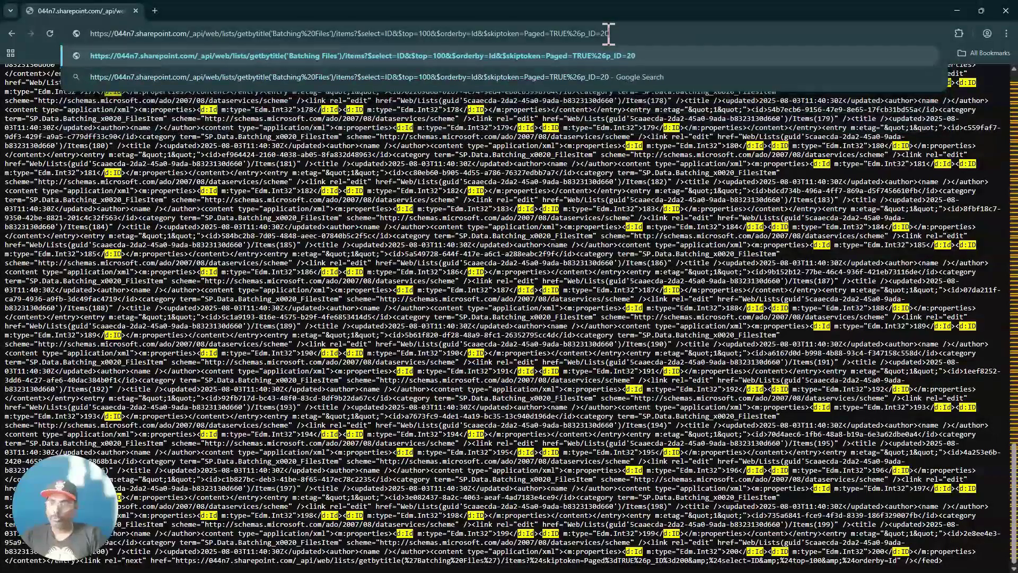
pyautogui.write('0')
pyautogui.press('Return')
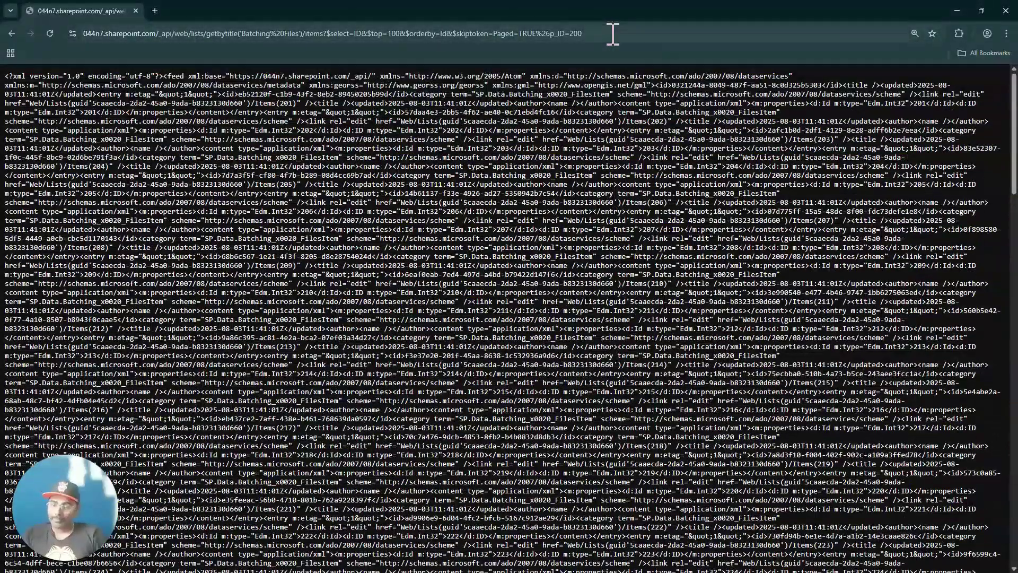
pyautogui.hotkey('ctrl', 'f')
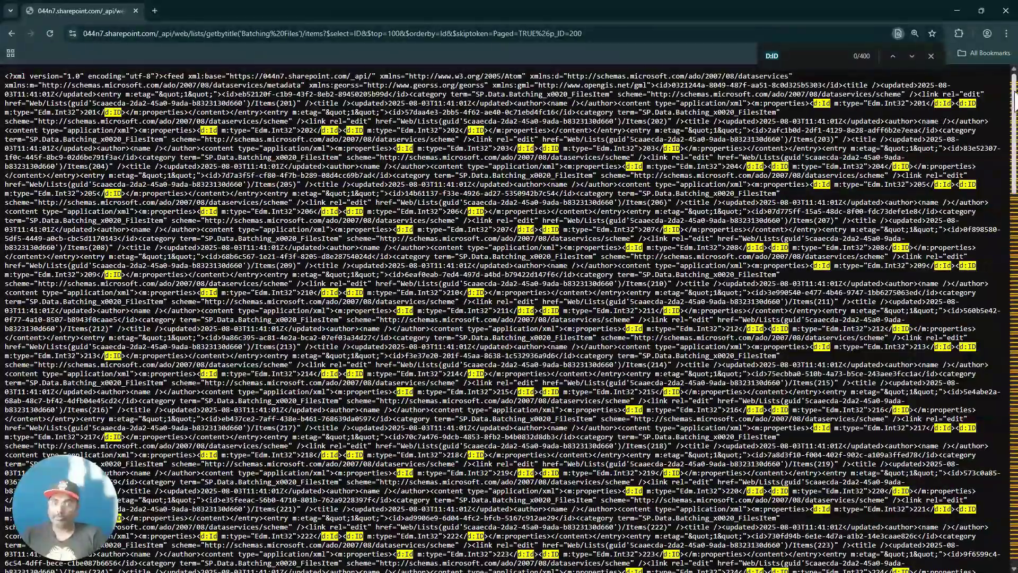
pyautogui.moveTo(1014, 133); pyautogui.dragTo(1014, 498)
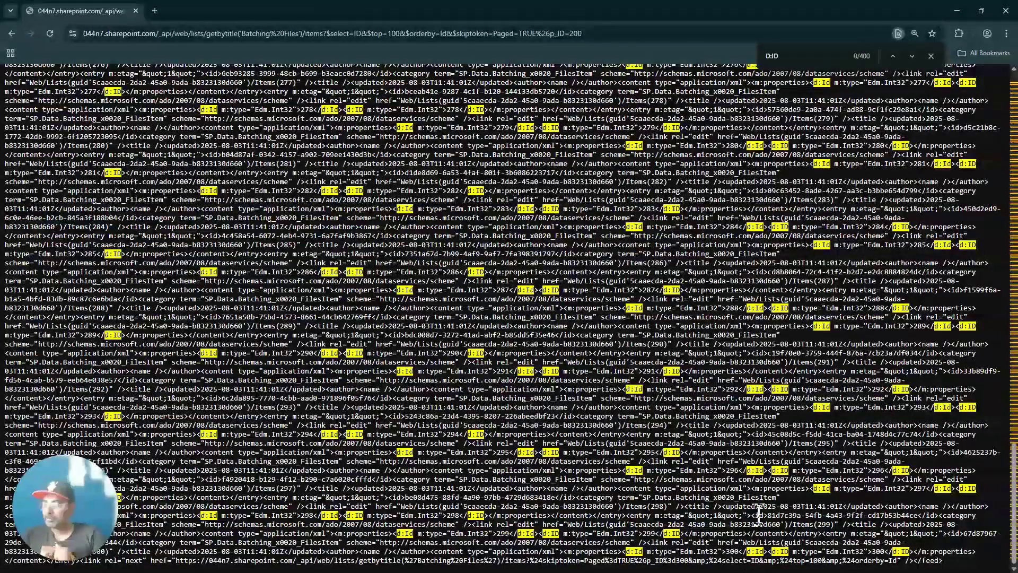
# Step: Set p_ID to 600 in the REST address and load that batch of items
pyautogui.click(604, 33)
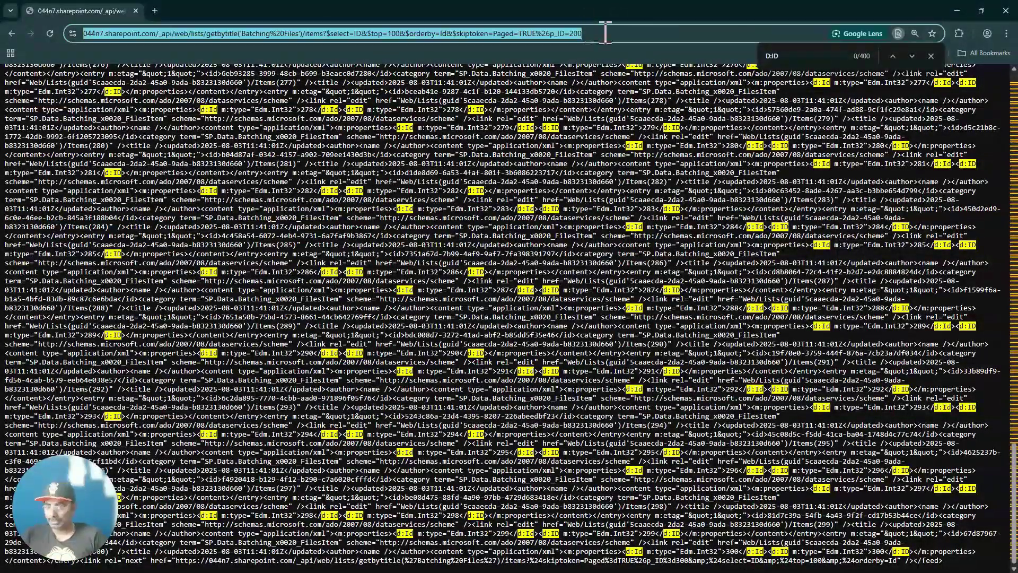
pyautogui.click(605, 33)
pyautogui.press('BackSpace')
pyautogui.press('BackSpace')
pyautogui.press('BackSpace')
pyautogui.write('600')
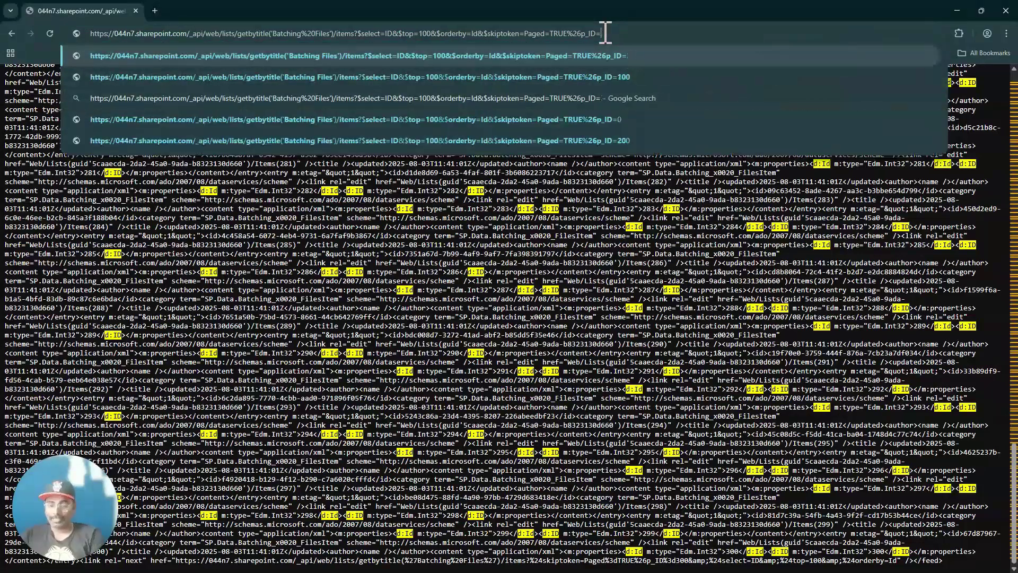
pyautogui.press('Return')
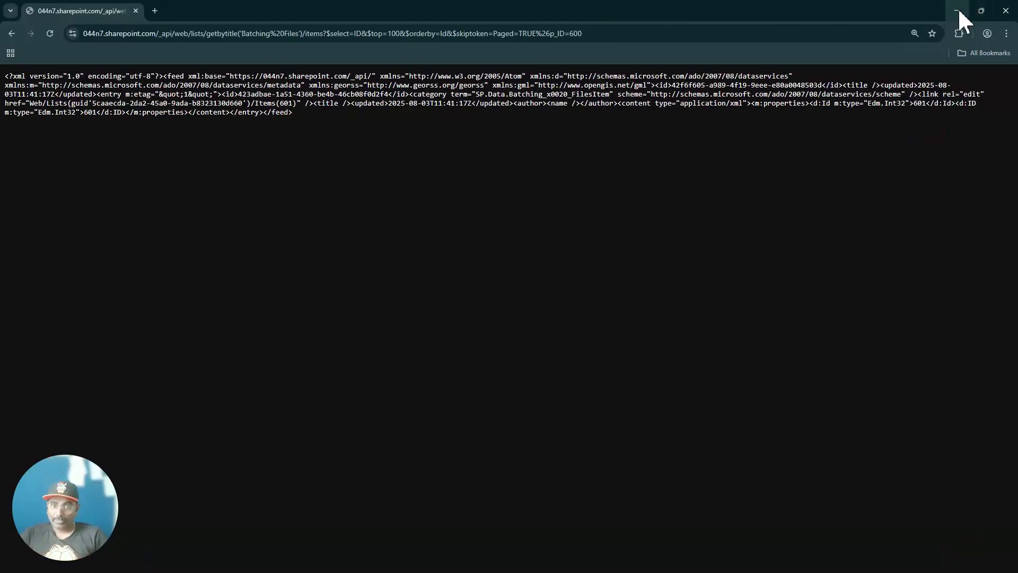
# Step: Merge the response tab into the flow designer's browser window, maximize that window and return to the flow
pyautogui.moveTo(90, 11); pyautogui.dragTo(245, 30)
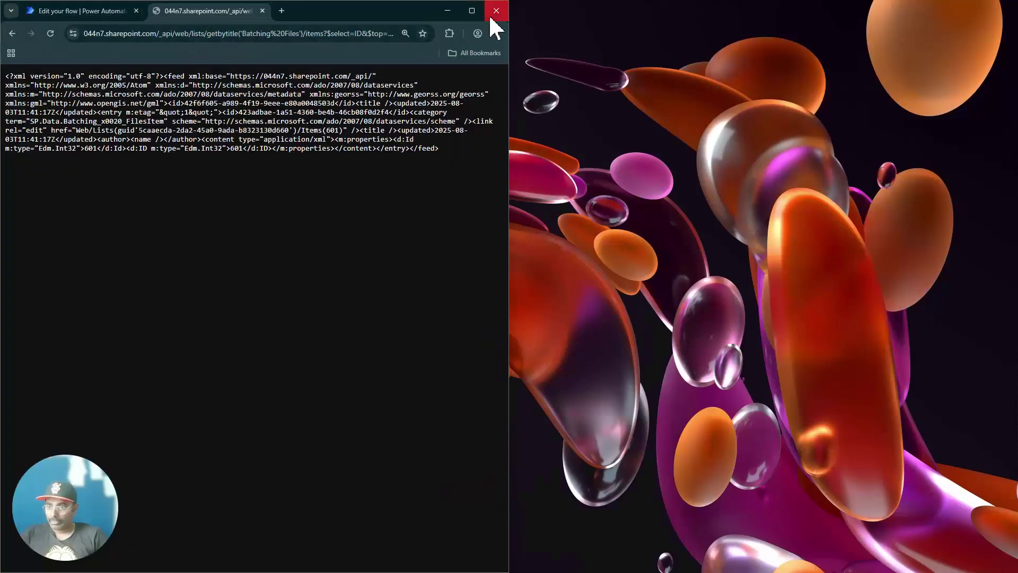
pyautogui.click(472, 11)
pyautogui.click(45, 11)
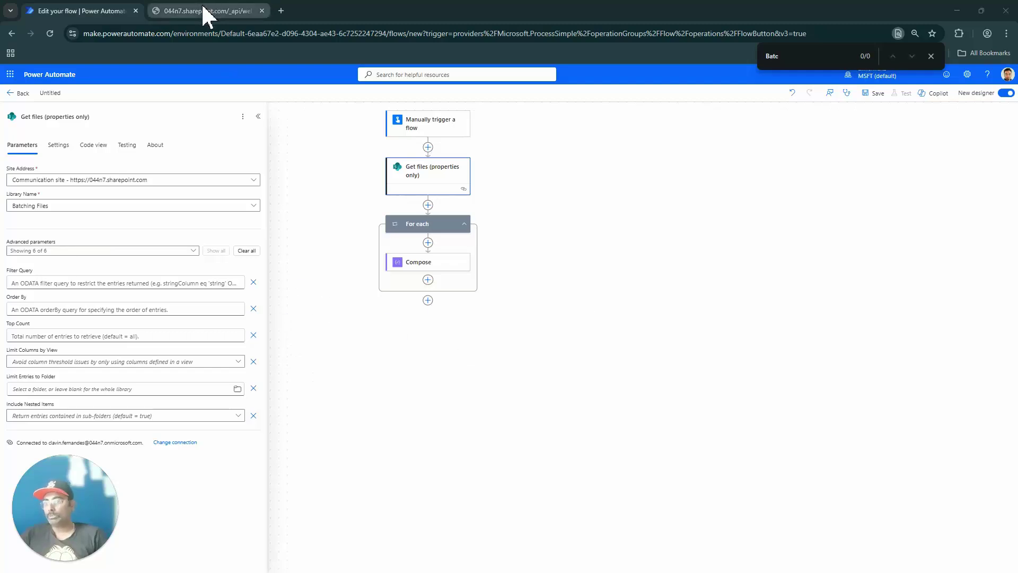
# Step: Delete the For each loop and the Get files (properties only) action from the flow
pyautogui.rightClick(433, 227)
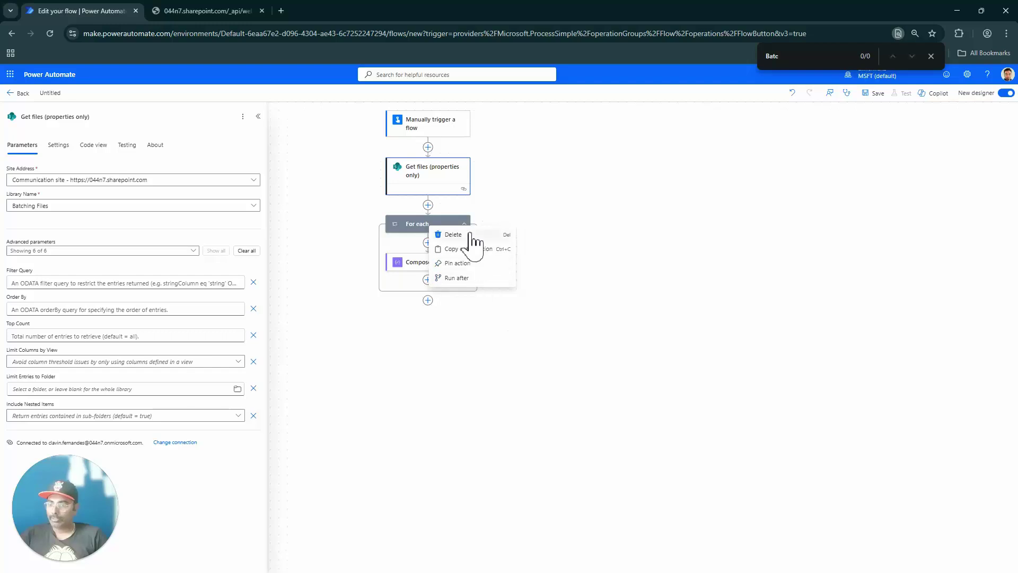
pyautogui.click(466, 234)
pyautogui.click(588, 343)
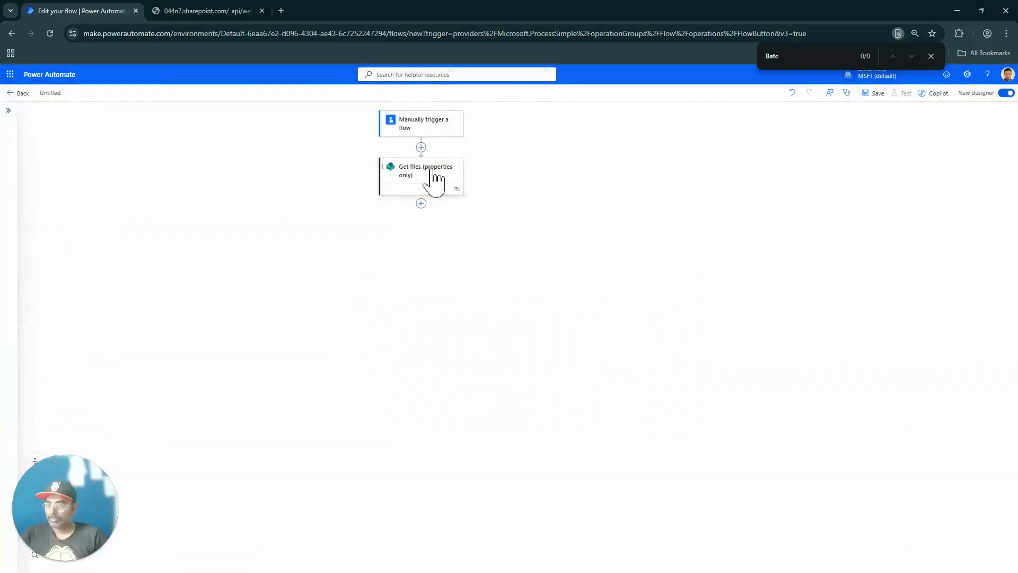
pyautogui.rightClick(433, 175)
pyautogui.click(454, 178)
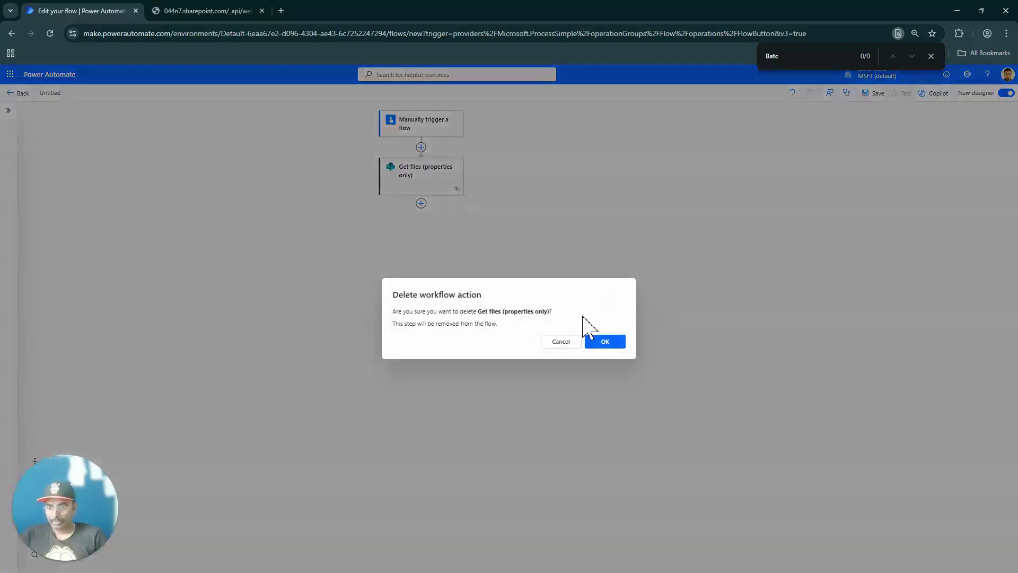
pyautogui.click(605, 342)
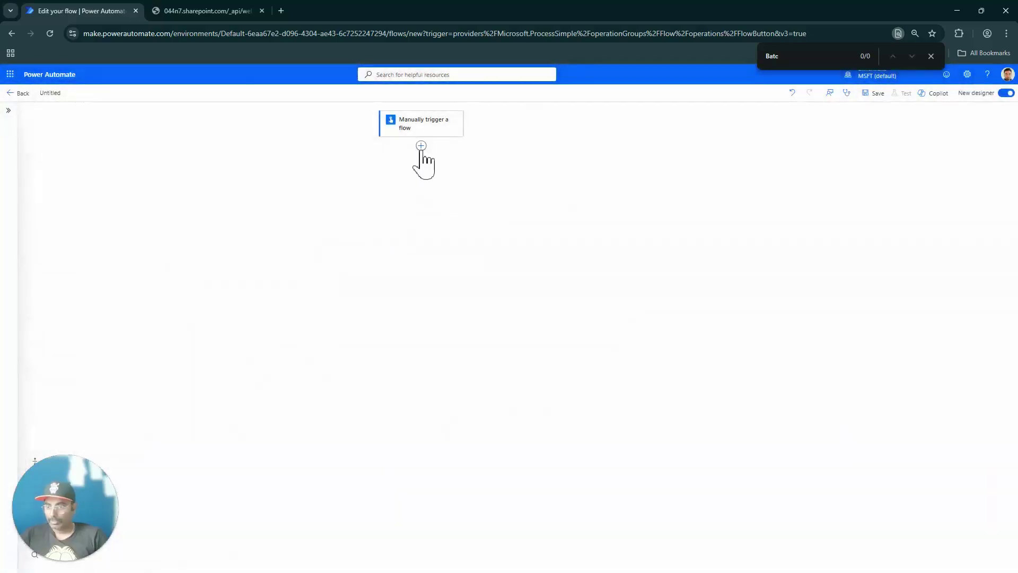
# Step: Add a Send an HTTP request to SharePoint action below the manual trigger
pyautogui.click(170, 175)
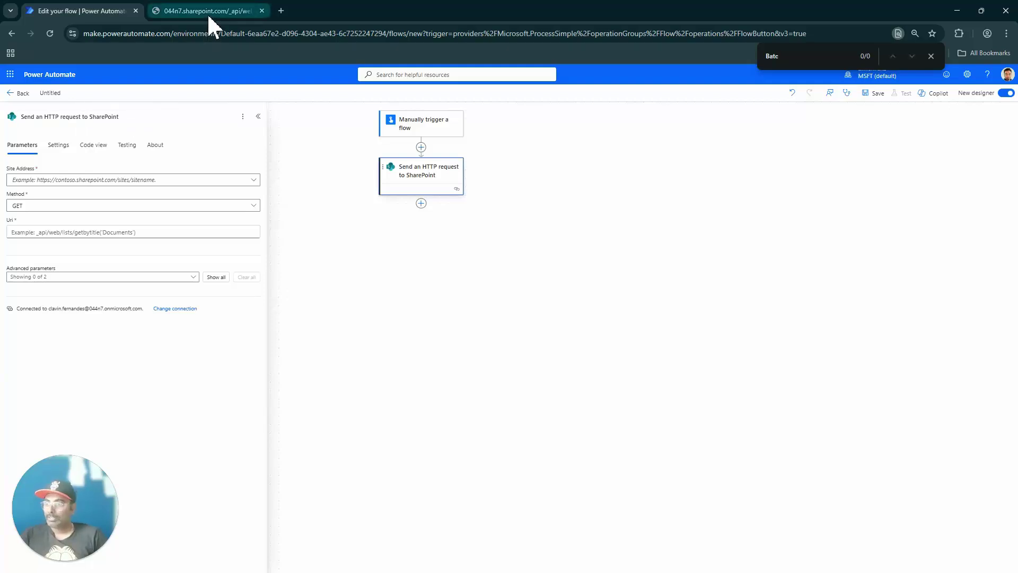
# Step: Set the HTTP request's site address to Communication site and keep GET as its method
pyautogui.click(204, 181)
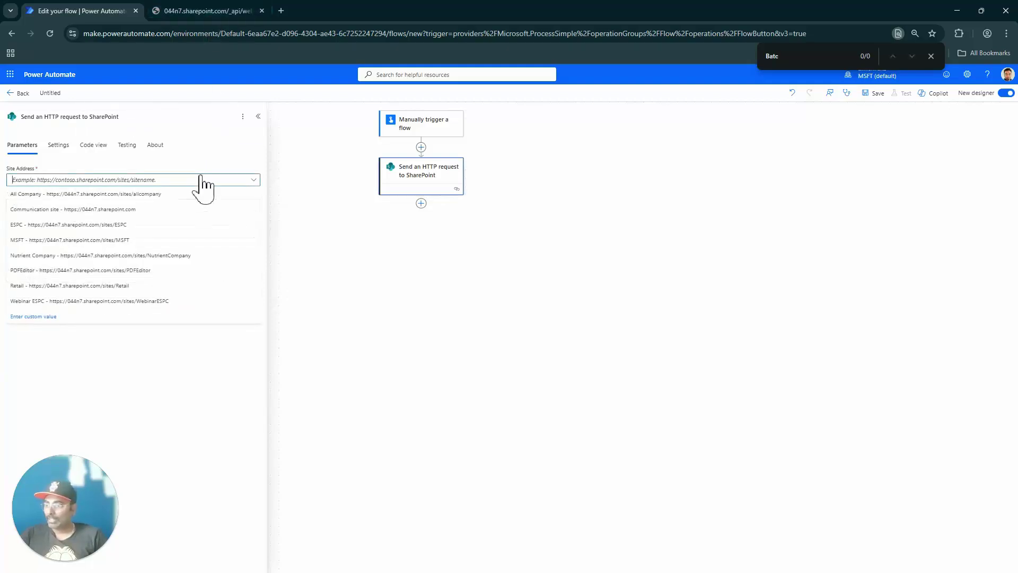
pyautogui.click(158, 212)
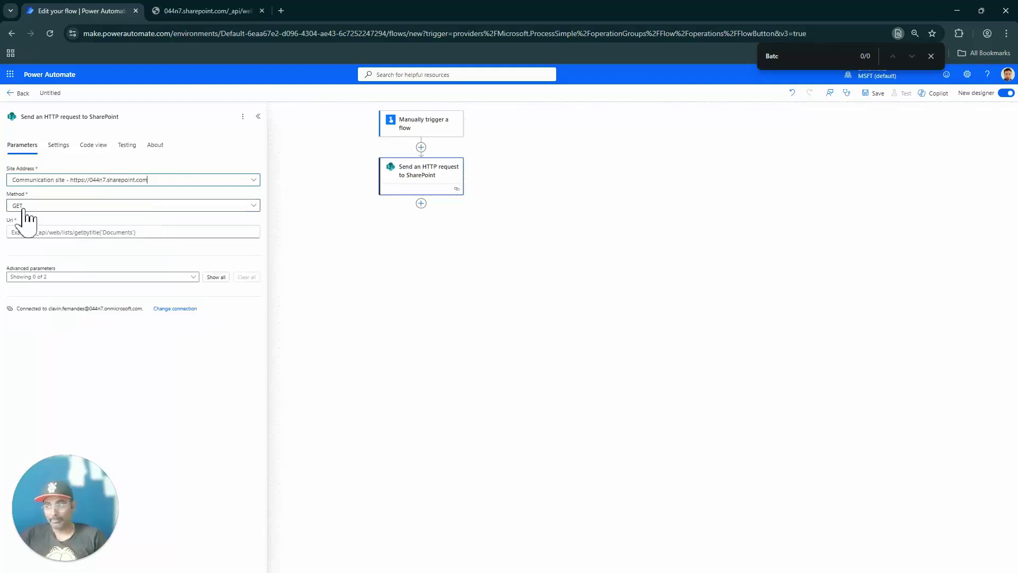
pyautogui.click(56, 207)
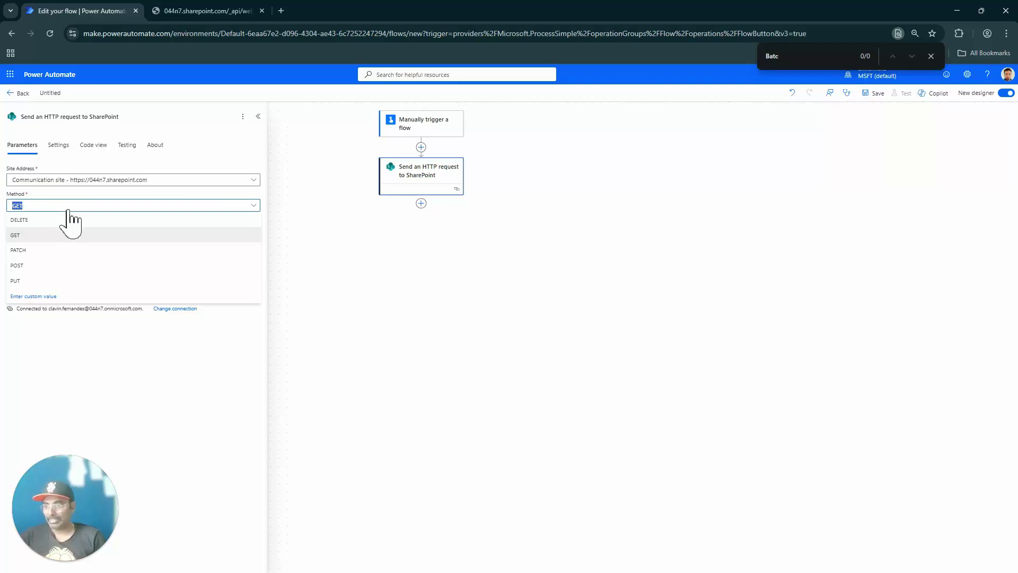
pyautogui.click(357, 278)
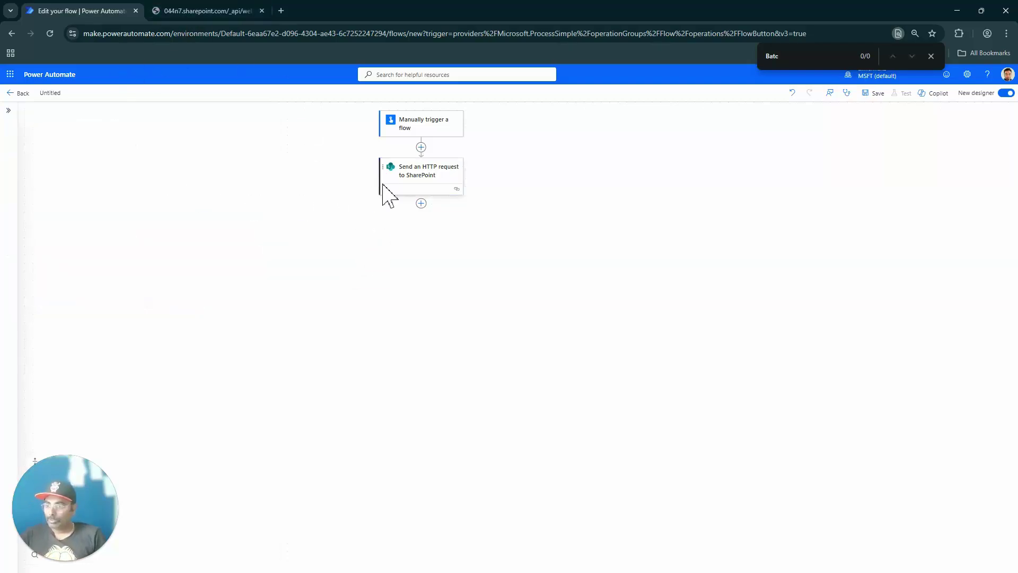
pyautogui.click(421, 175)
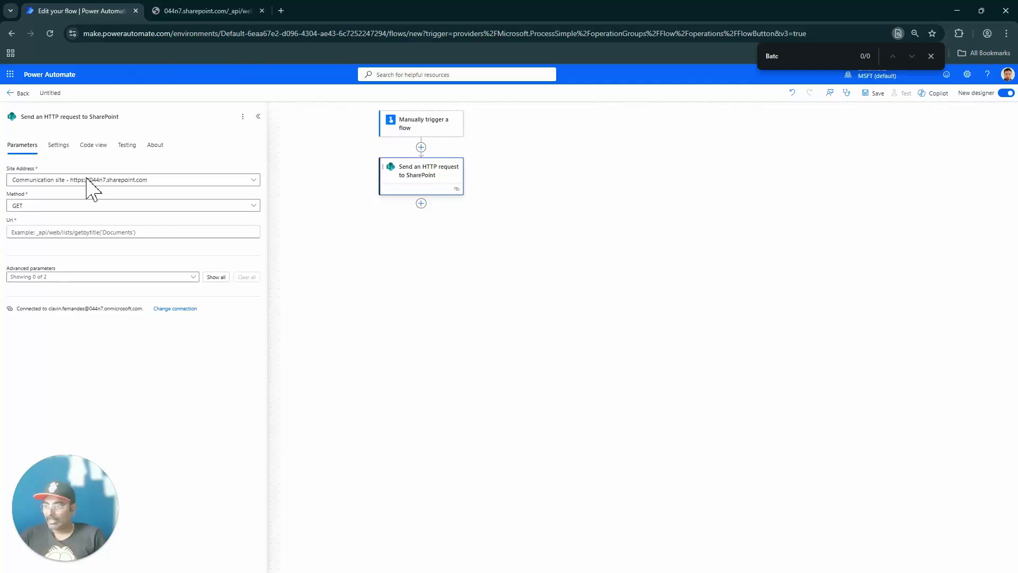
# Step: Copy the REST path from the response tab into the Uri: /_api/web/lists/getbytitle('Batching%20Files')/items?$select=ID&$top=100&$orderby=Id&$skiptoken=Paged=TRUE%26p_ID=600
pyautogui.click(239, 10)
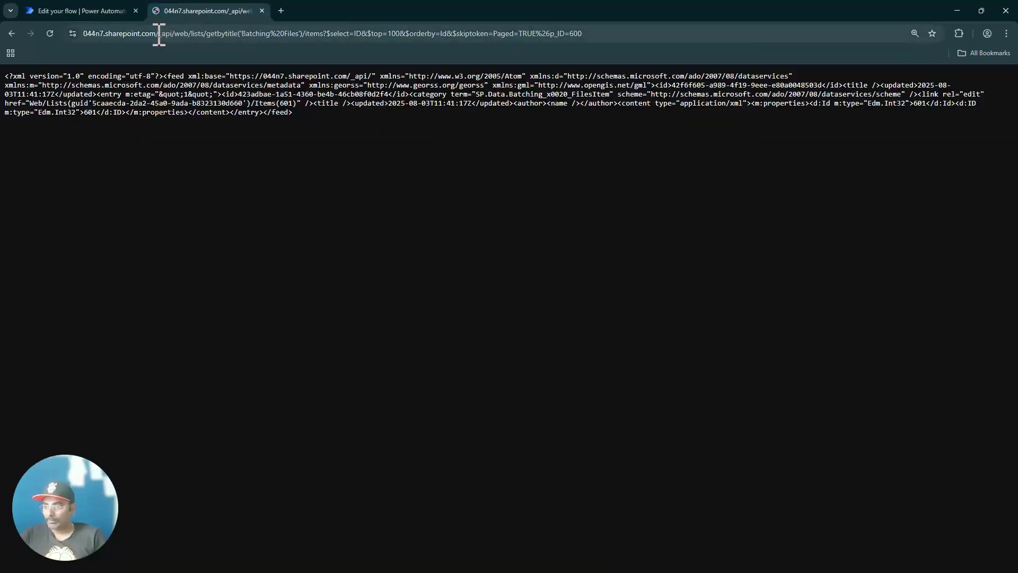
pyautogui.moveTo(159, 37); pyautogui.dragTo(672, 39)
pyautogui.click(88, 10)
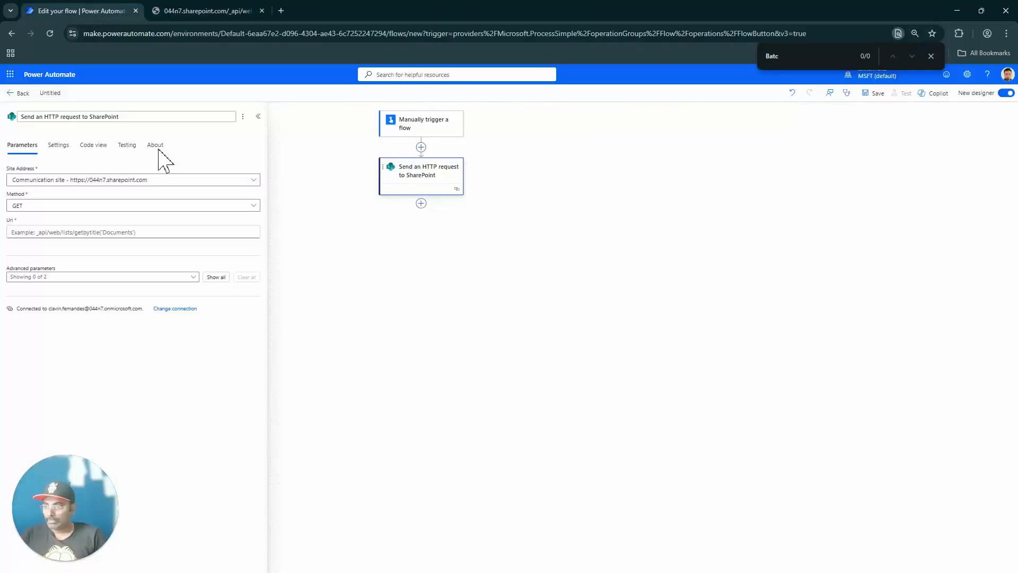
pyautogui.click(61, 232)
pyautogui.write("/_api/web/lists/getbytitle('Batching%20Files')/items?$select=ID&$top=100&$orderby=Id&$skiptoken=Paged=TRUE%26p_ID=600")
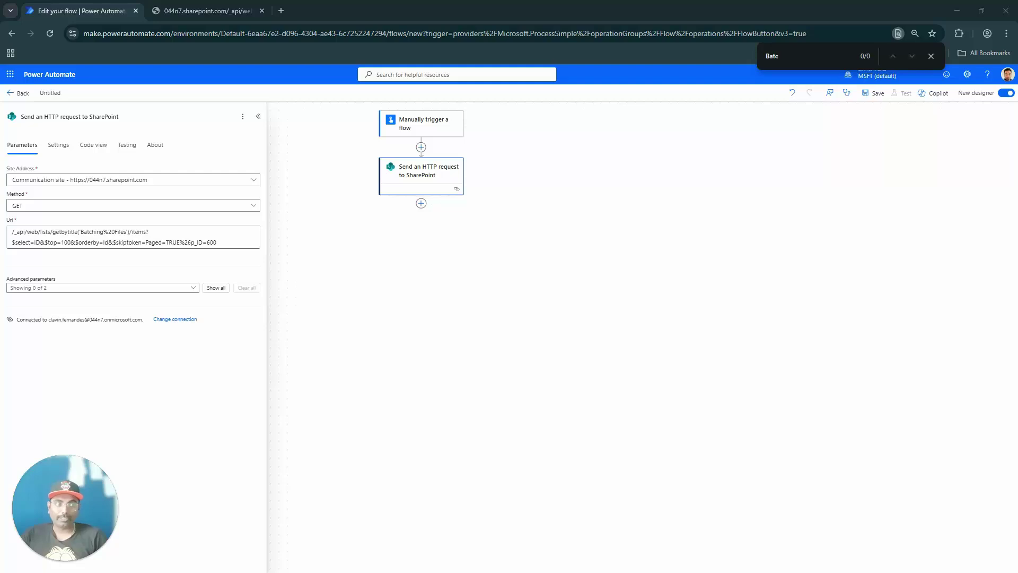
# Step: Add an Initialize variable action below the manual trigger, naming the variable SkipValues with type Array
pyautogui.click(421, 147)
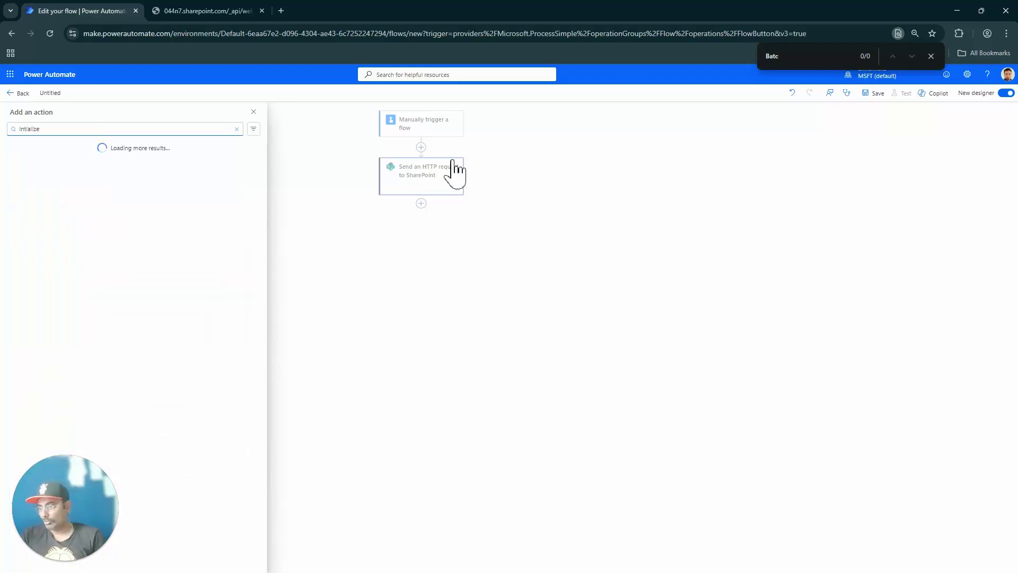
pyautogui.click(88, 194)
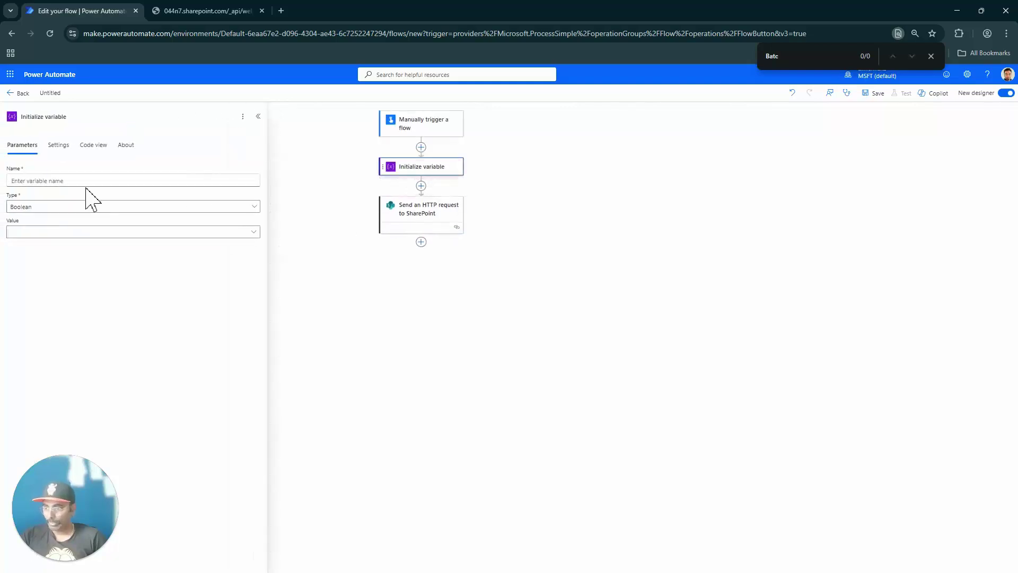
pyautogui.click(88, 182)
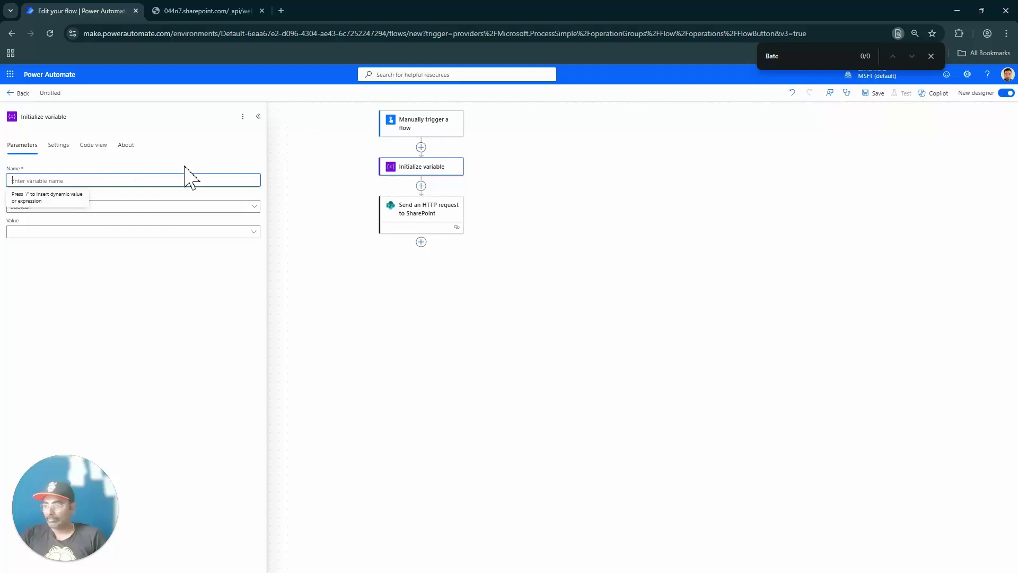
pyautogui.write('SkipValues')
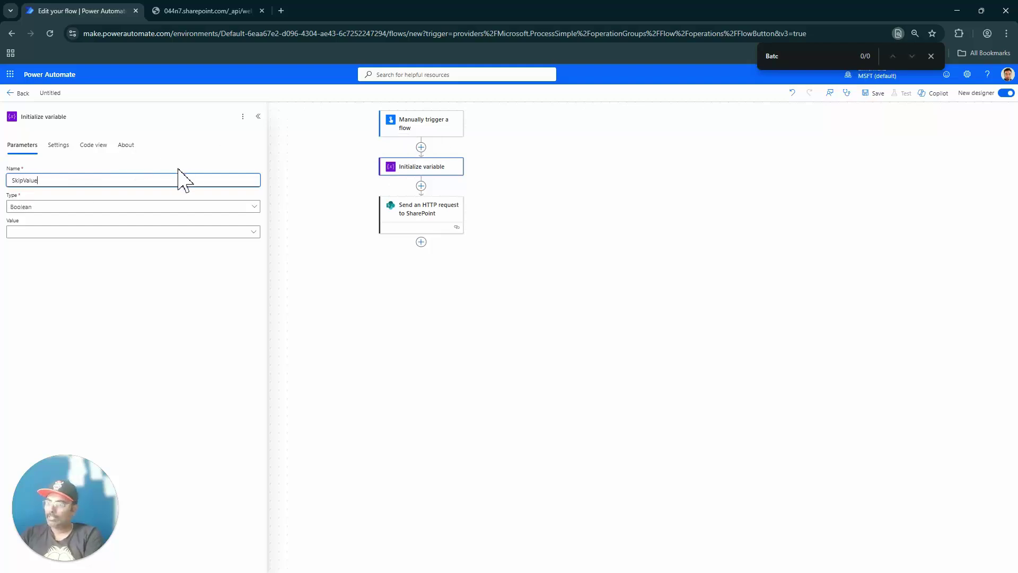
pyautogui.click(231, 207)
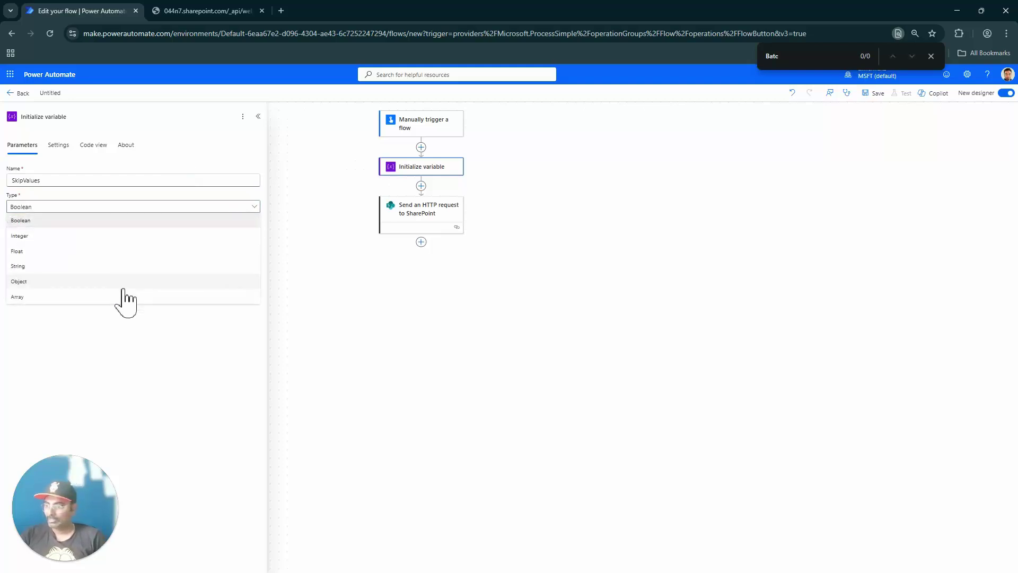
pyautogui.click(125, 296)
# Step: Enter the bracketed values 0, 100, 200, 300, 400, 500 and 600 on separate lines as the SkipValues array
pyautogui.click(86, 232)
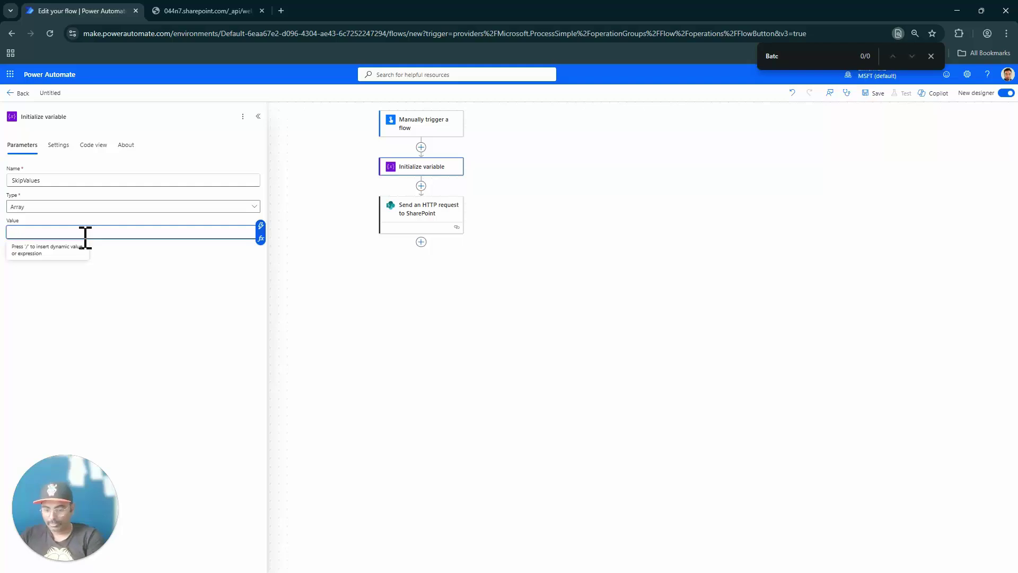
pyautogui.write('[')
pyautogui.press('Return')
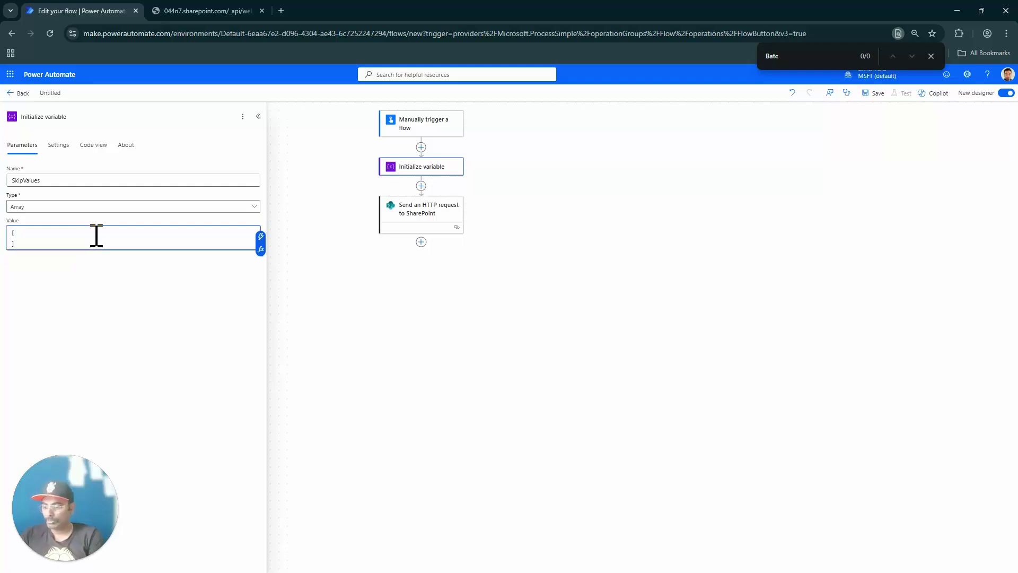
pyautogui.write('0')
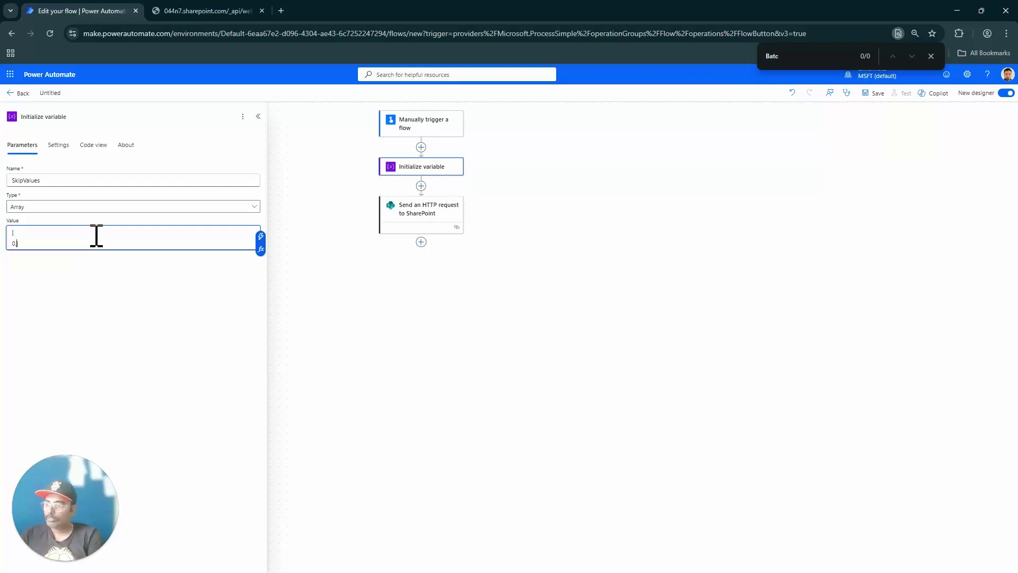
pyautogui.write(',')
pyautogui.press('Return')
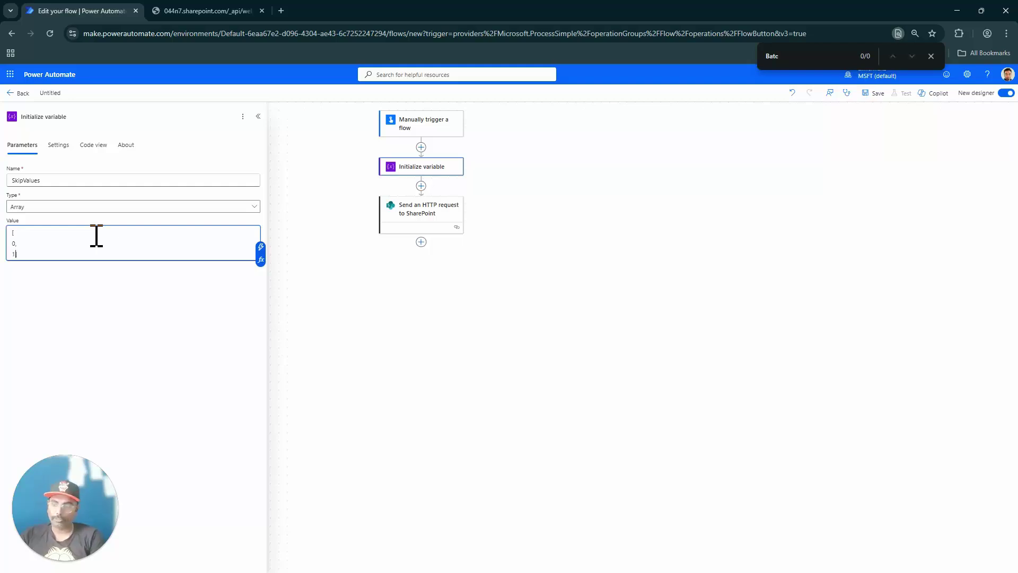
pyautogui.write('100')
pyautogui.write(', 200, 300, 400. 500,')
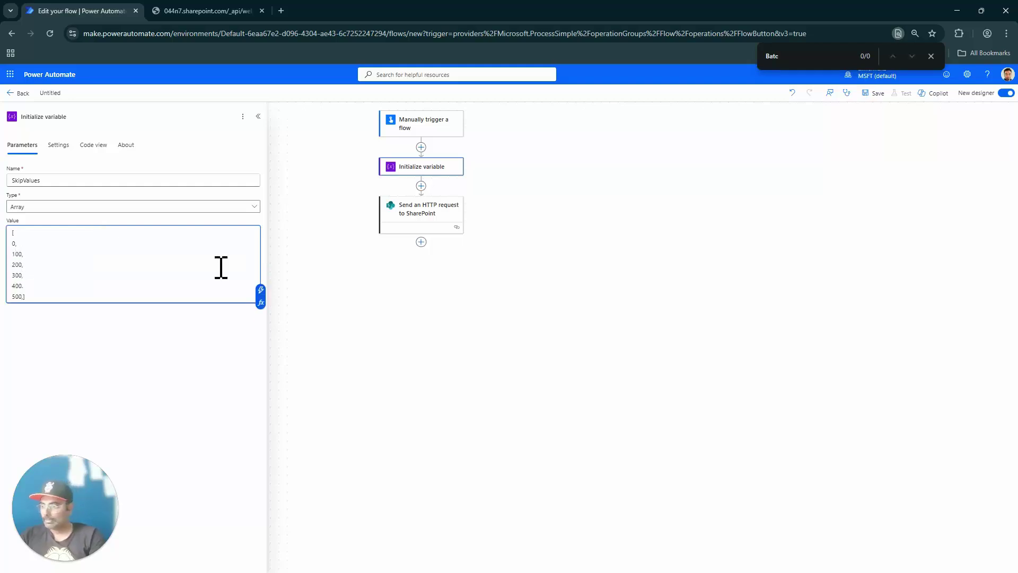
pyautogui.press('Return')
pyautogui.write('6')
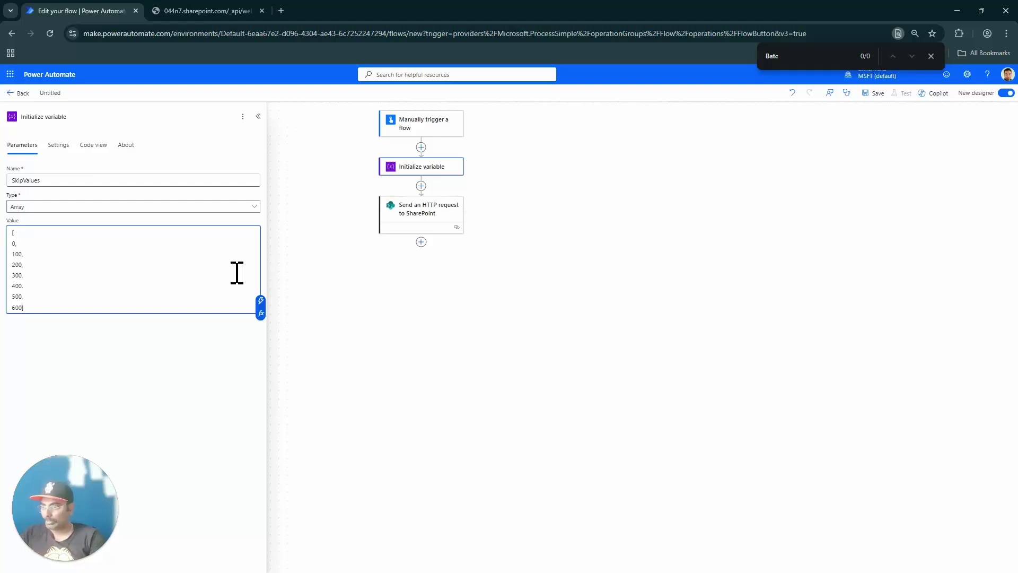
pyautogui.write('00')
pyautogui.click(170, 11)
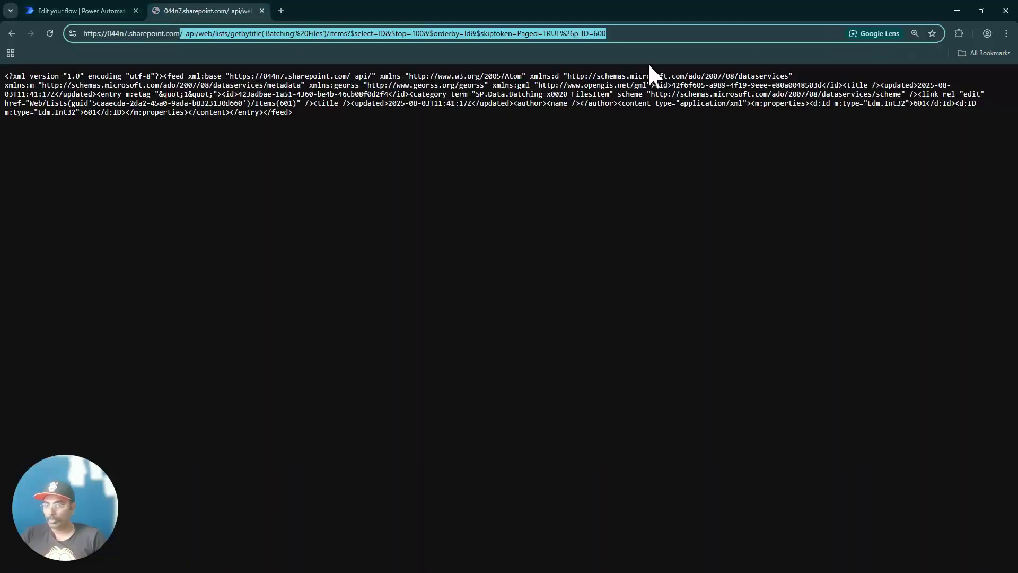
pyautogui.click(602, 33)
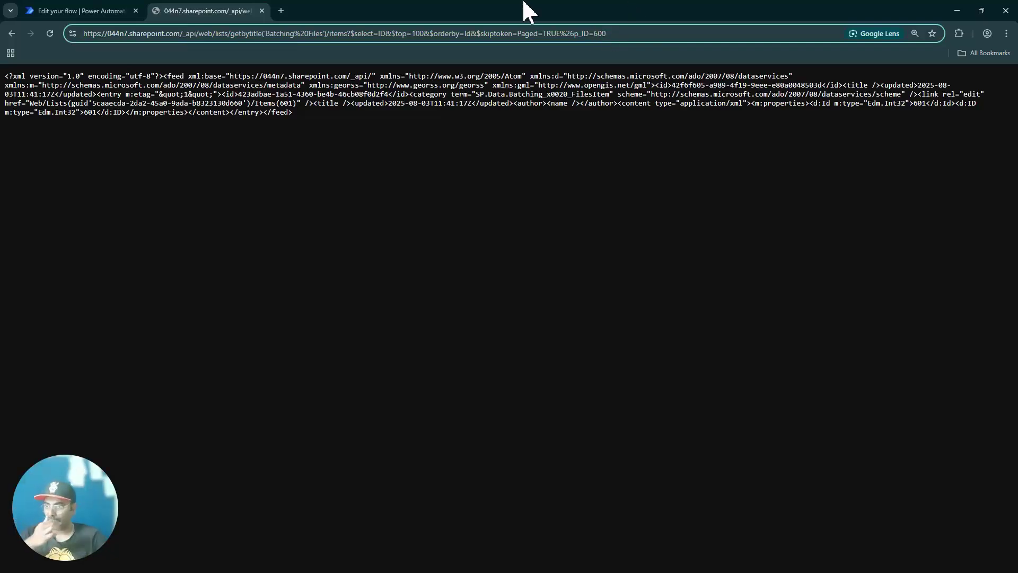
pyautogui.click(110, 12)
pyautogui.write(']')
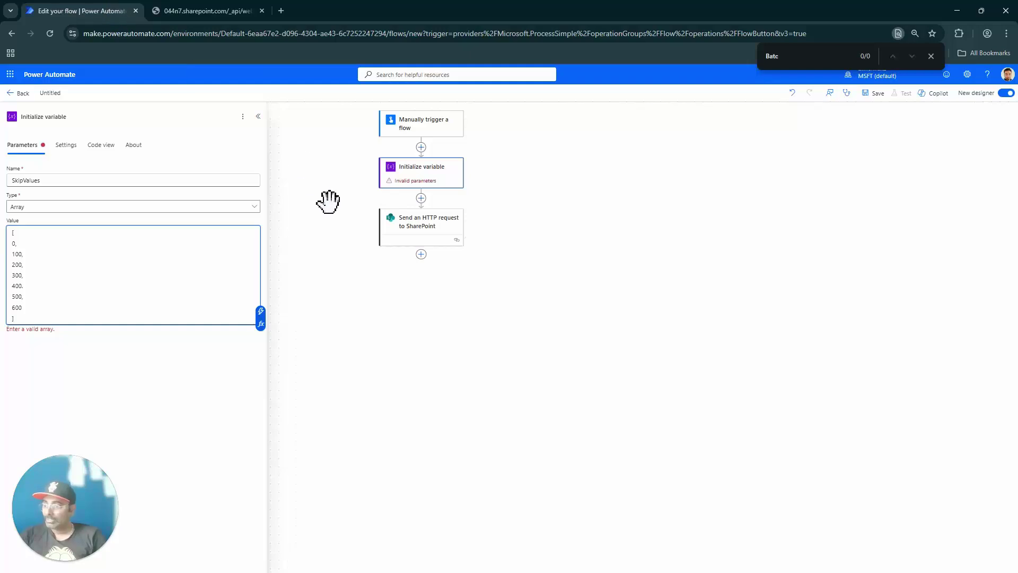
# Step: Join 0, 100, 200 and 300 on one line of the SkipValues array, with commas separating all values
pyautogui.click(205, 266)
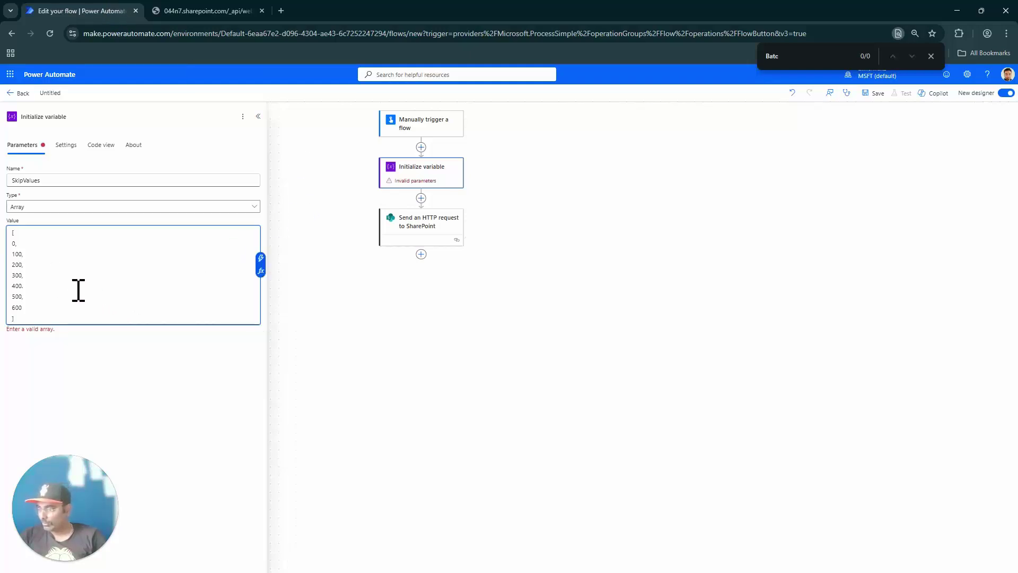
pyautogui.press('Down')
pyautogui.press('Down')
pyautogui.press('Down')
pyautogui.press('Down')
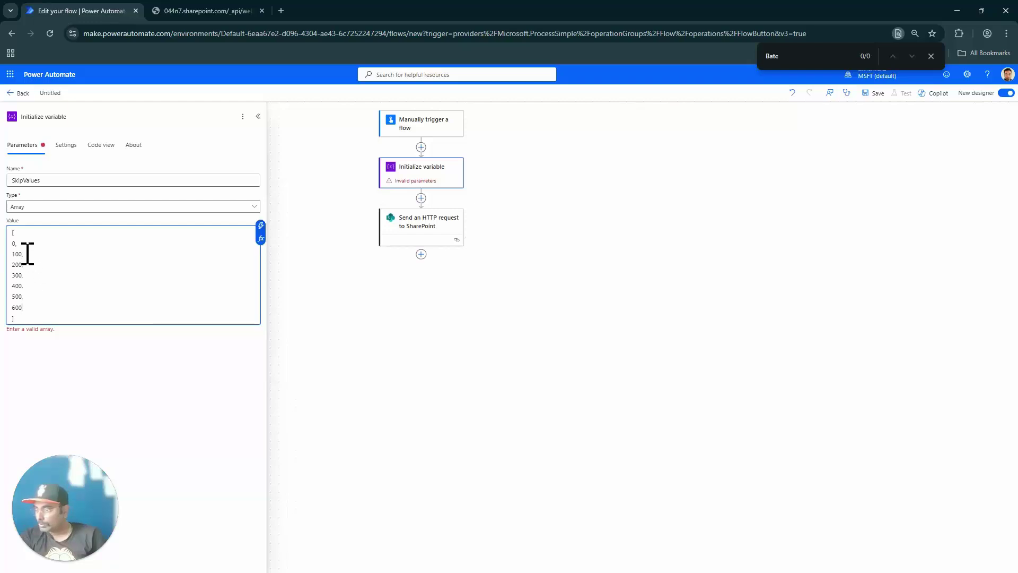
pyautogui.click(15, 255)
pyautogui.press('BackSpace')
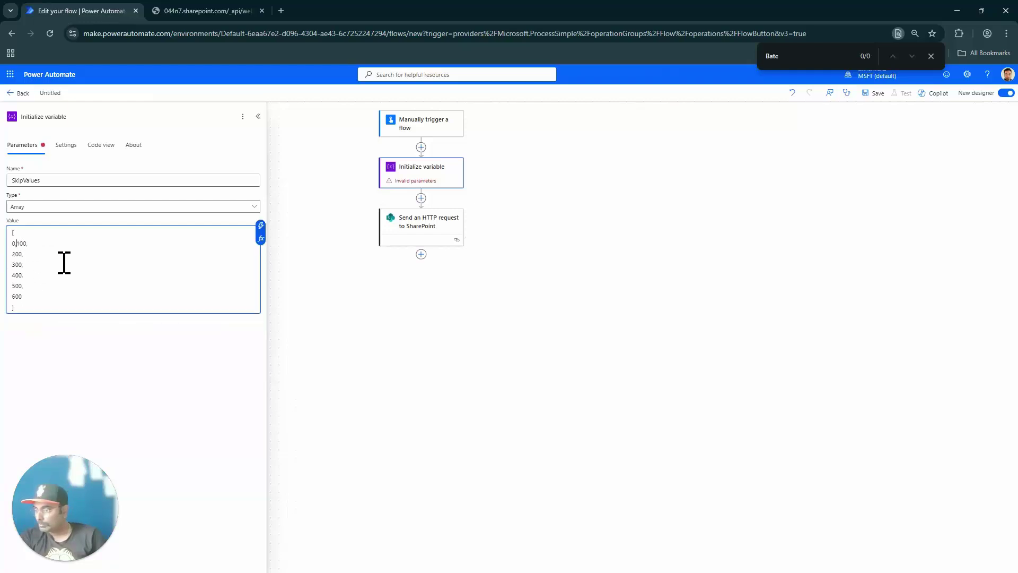
pyautogui.click(14, 255)
pyautogui.press('BackSpace')
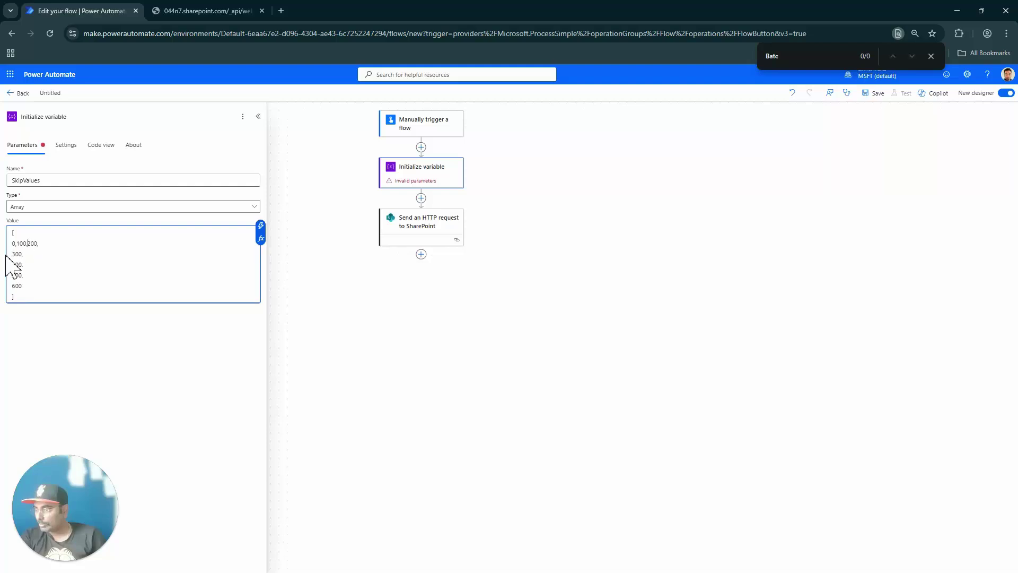
pyautogui.click(13, 254)
pyautogui.press('BackSpace')
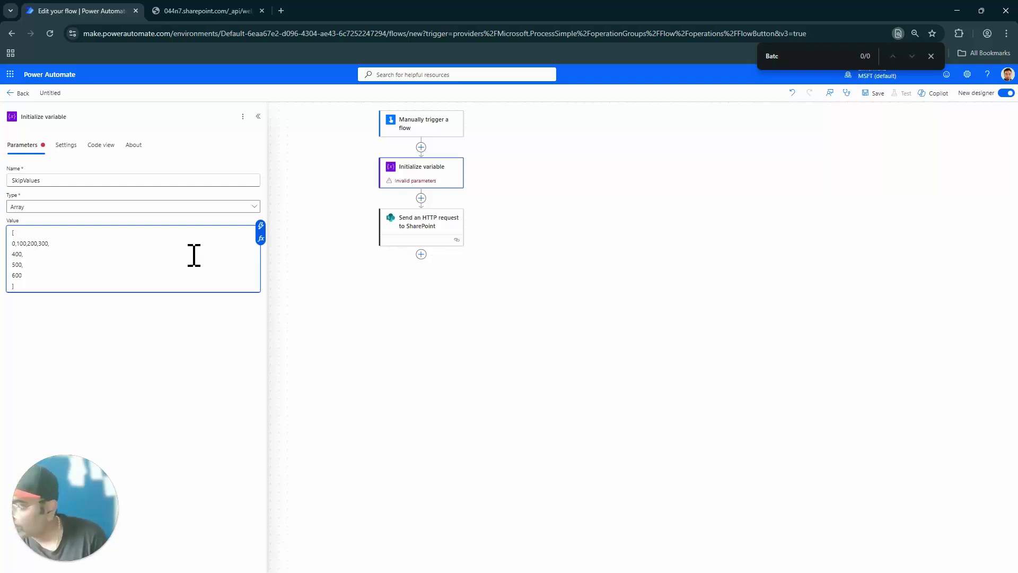
pyautogui.click(178, 357)
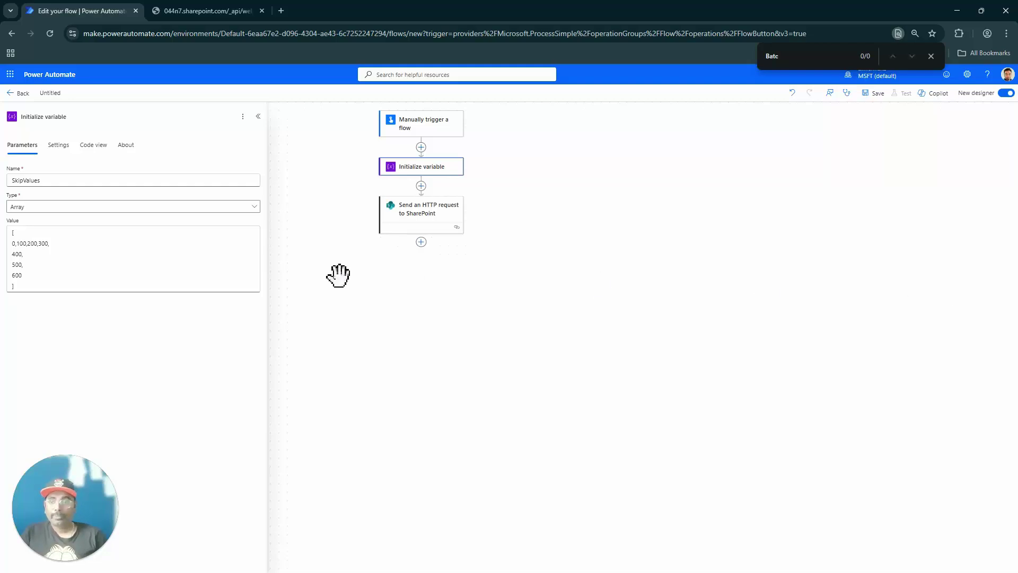
# Step: Add an Apply to each loop over SkipValues and move the Send an HTTP request to SharePoint action into it
pyautogui.click(421, 242)
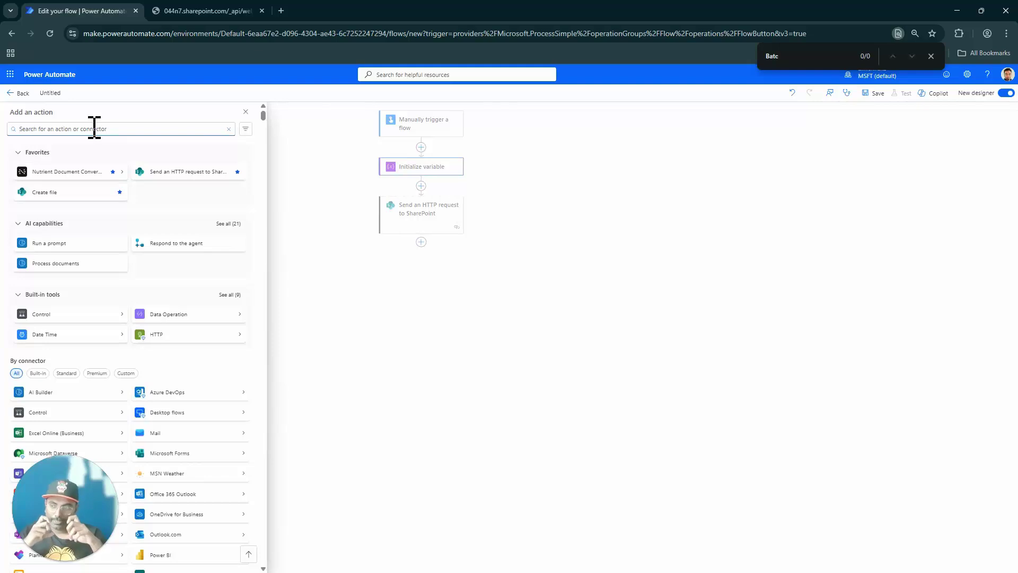
pyautogui.write('Apply')
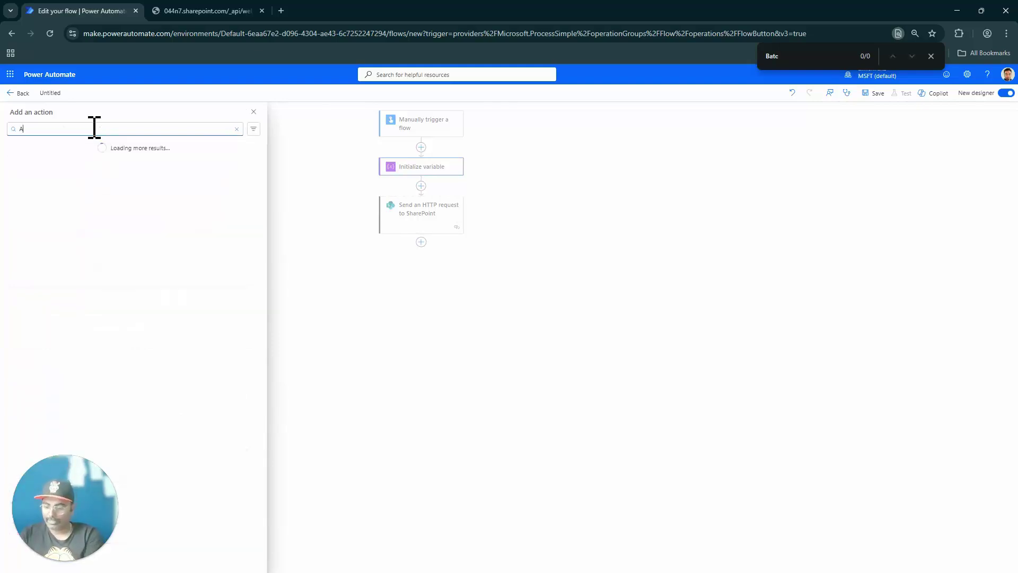
pyautogui.click(48, 230)
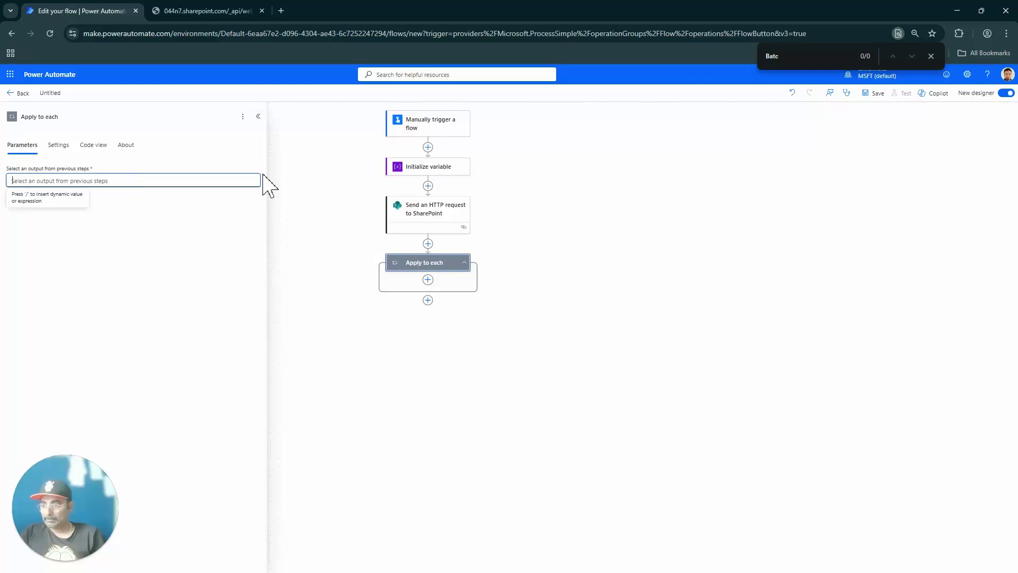
pyautogui.click(260, 175)
pyautogui.click(374, 237)
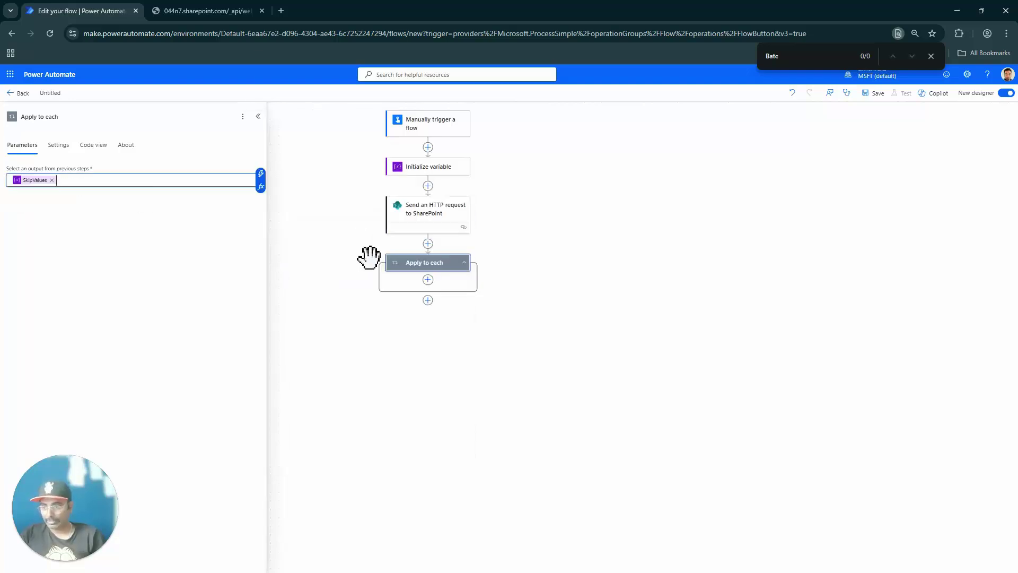
pyautogui.moveTo(432, 221); pyautogui.dragTo(432, 279)
# Step: Replace 600 at the end of the SharePoint HTTP request's Uri with the loop's Current item
pyautogui.click(438, 270)
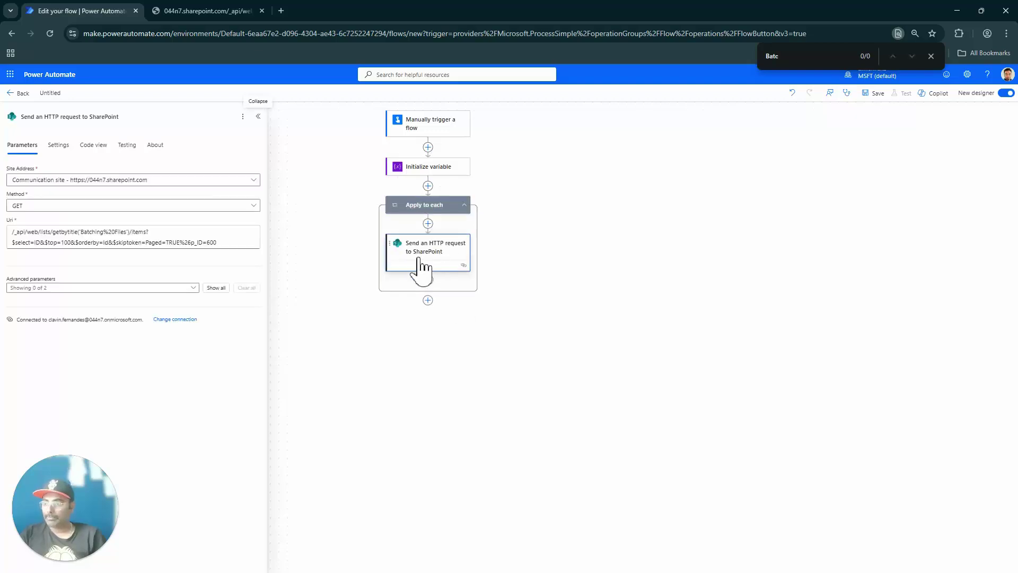
pyautogui.doubleClick(212, 243)
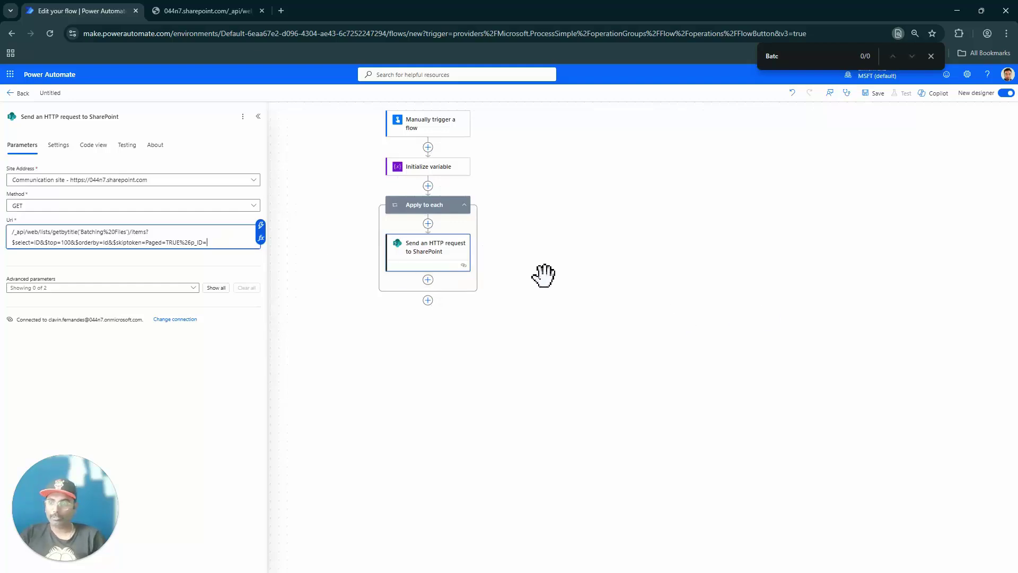
pyautogui.click(265, 233)
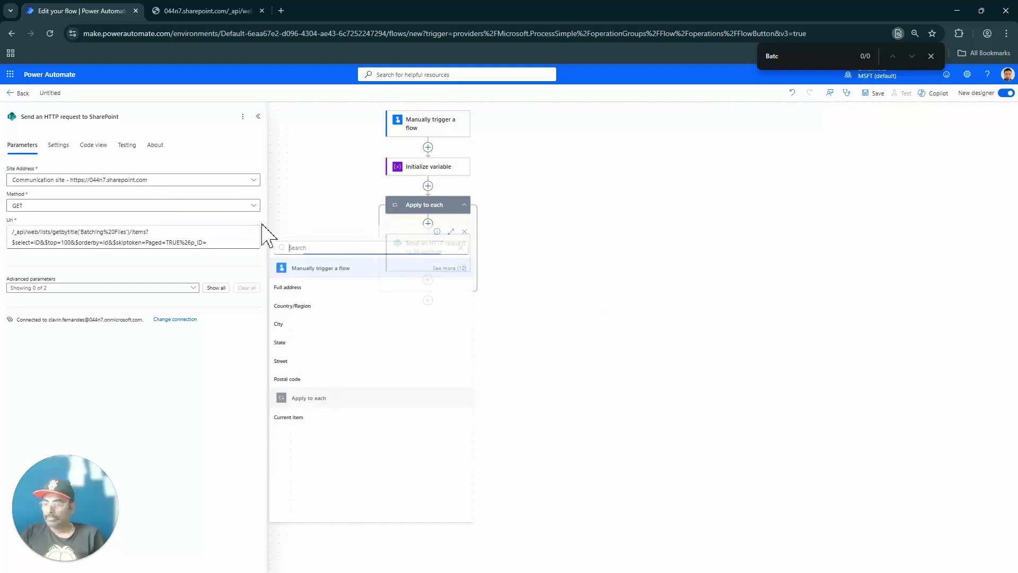
pyautogui.click(291, 417)
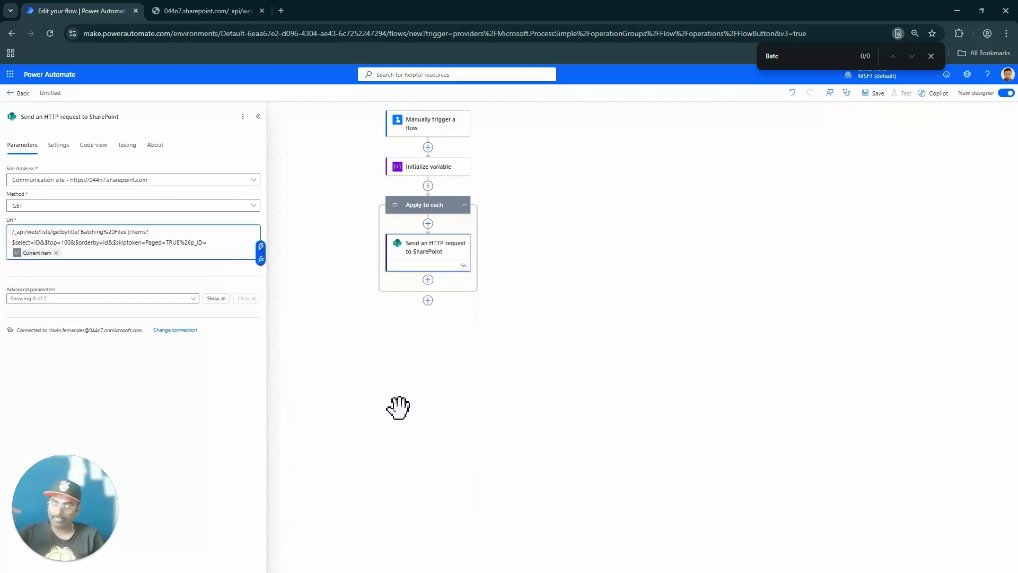
# Step: Add a Compose action after the HTTP request inside the loop, with the request's Body as its input
pyautogui.click(428, 299)
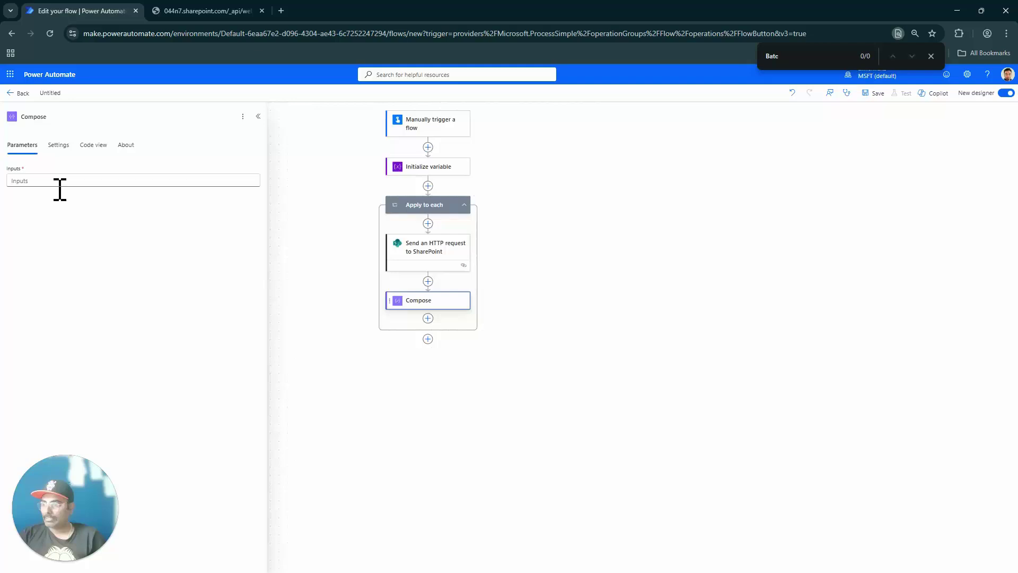
pyautogui.click(59, 182)
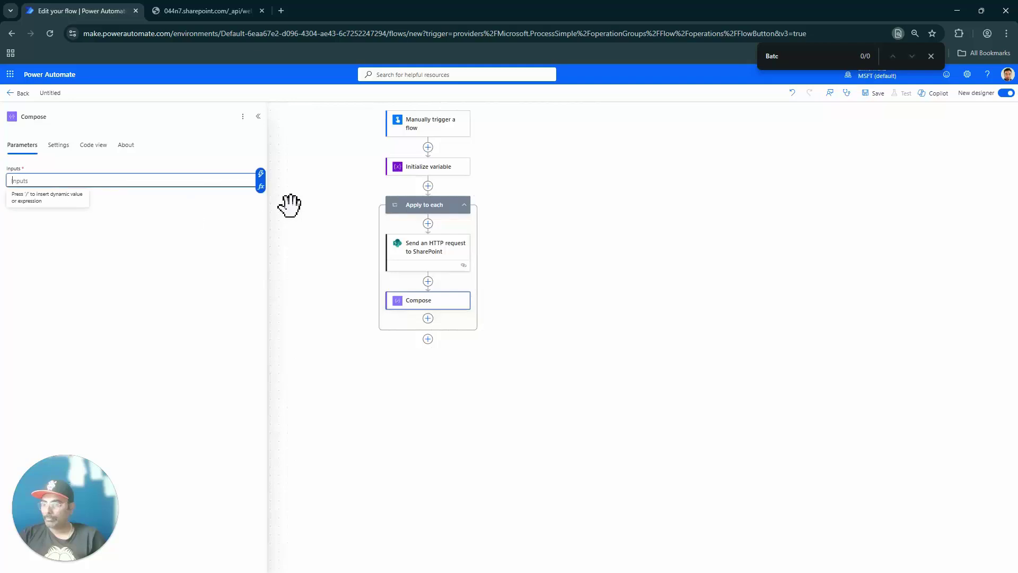
pyautogui.press('/')
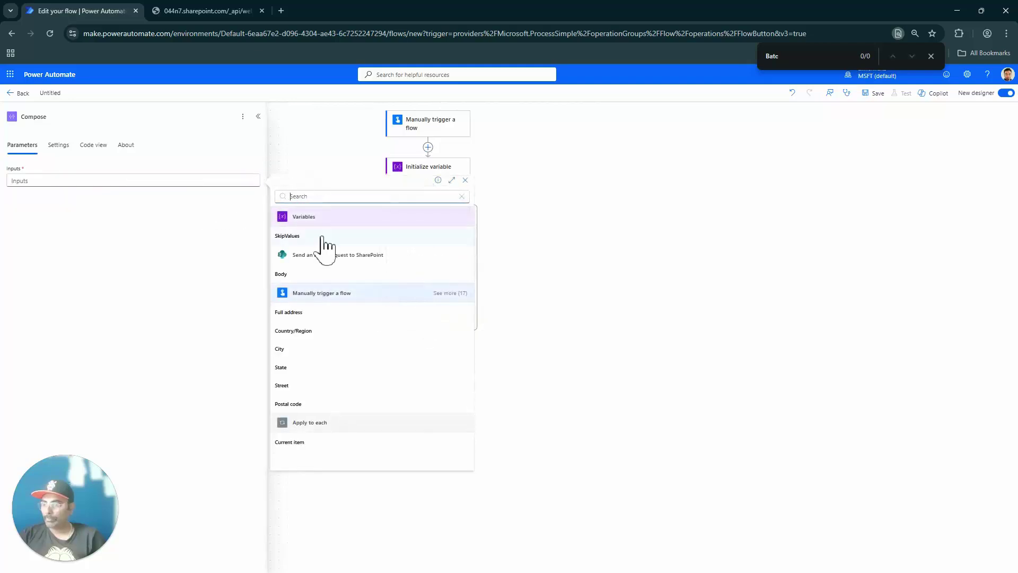
pyautogui.click(297, 274)
pyautogui.click(629, 280)
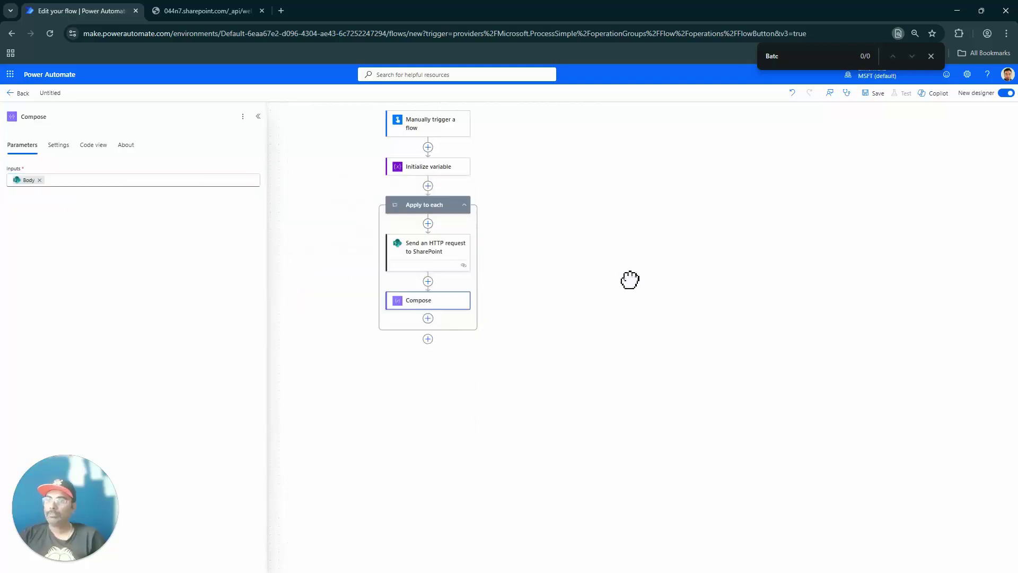
# Step: Name the flow Batching Demo, save it and run a manual test
pyautogui.click(57, 99)
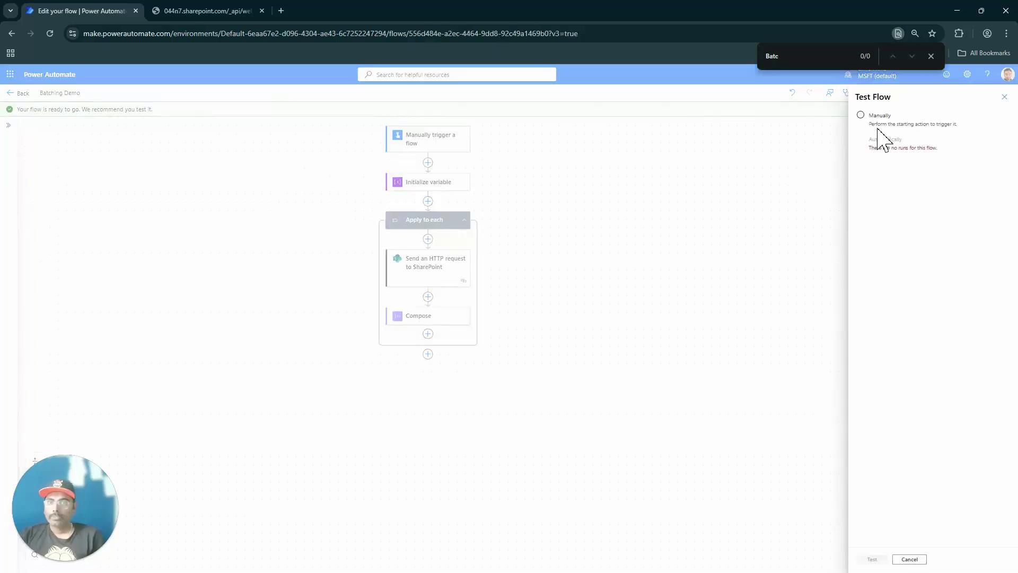
pyautogui.click(880, 116)
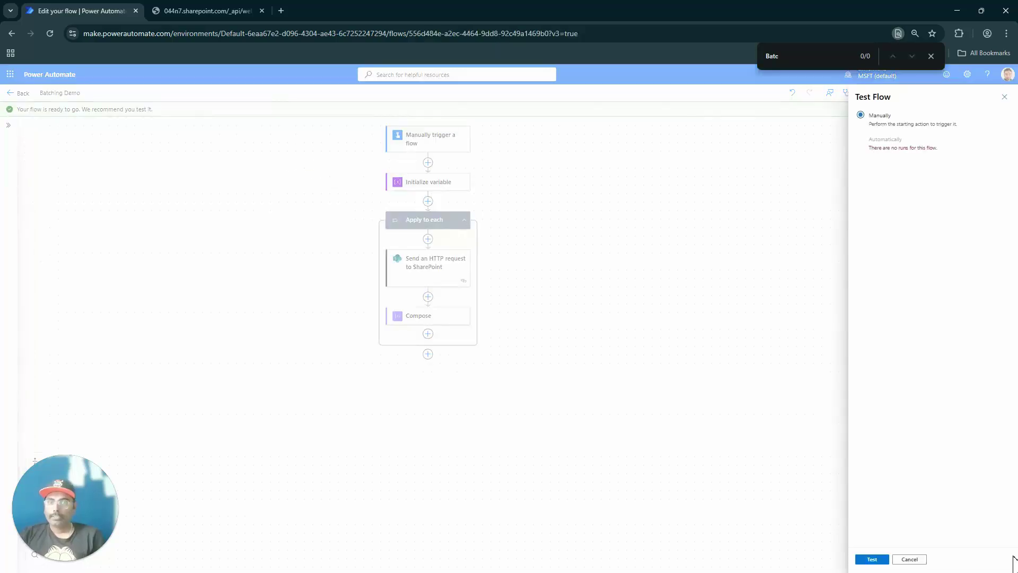
pyautogui.click(880, 559)
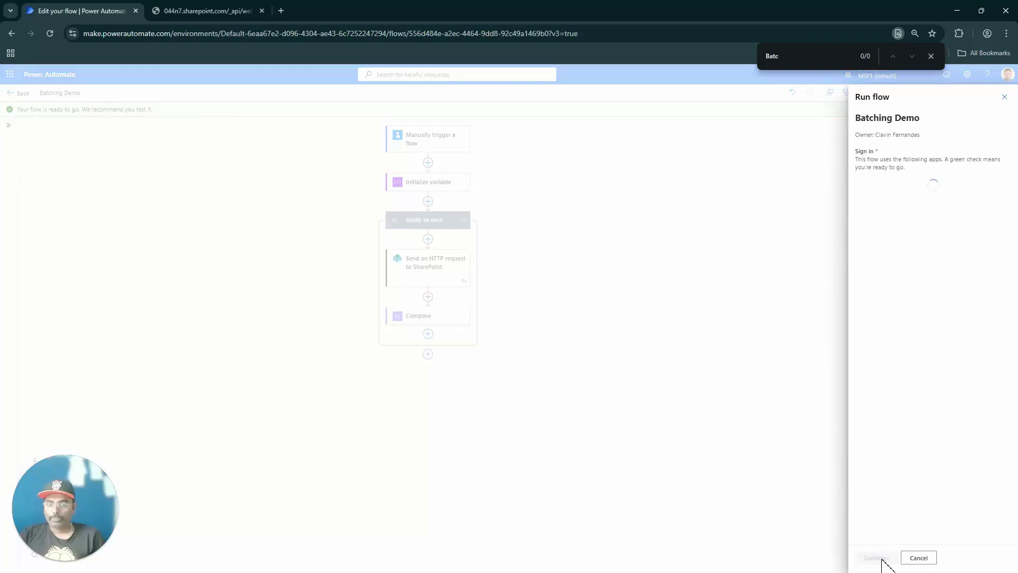
pyautogui.click(879, 558)
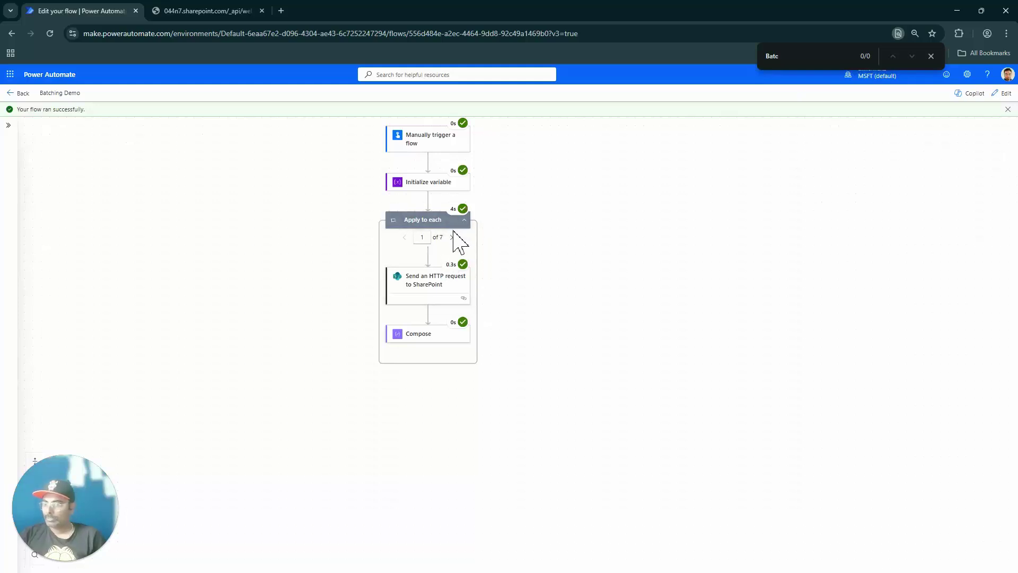
# Step: Examine the raw Compose output of loop iteration 7 and the item IDs it returned
pyautogui.click(419, 238)
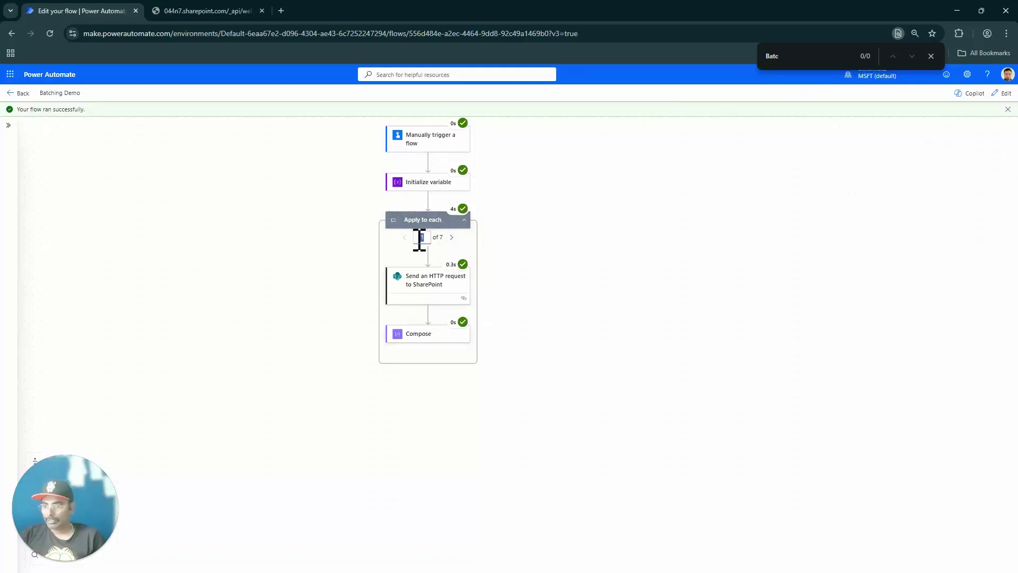
pyautogui.click(418, 335)
pyautogui.scroll(-2, 221, 386)
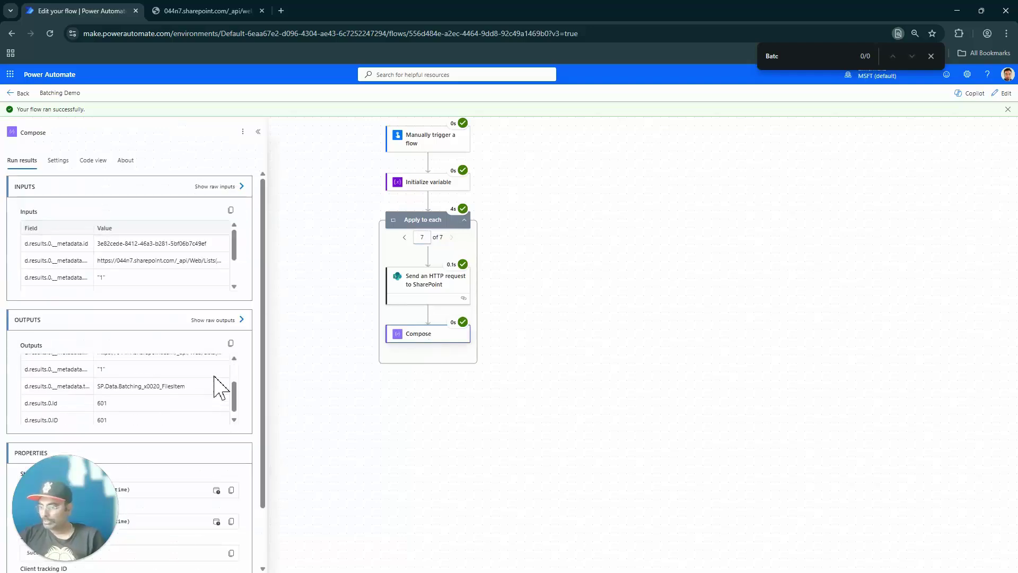
pyautogui.scroll(-2, 244, 371)
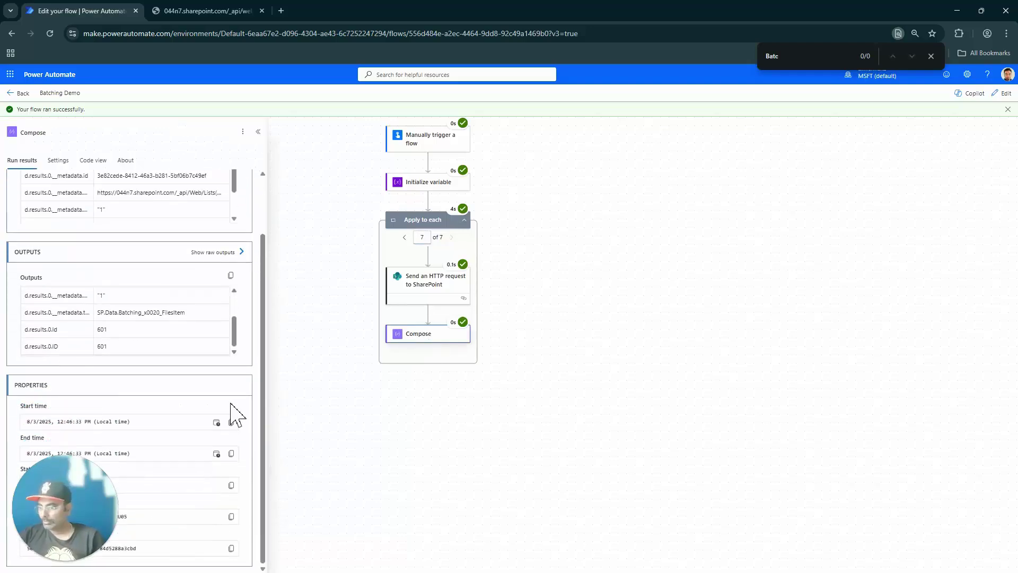
pyautogui.click(228, 252)
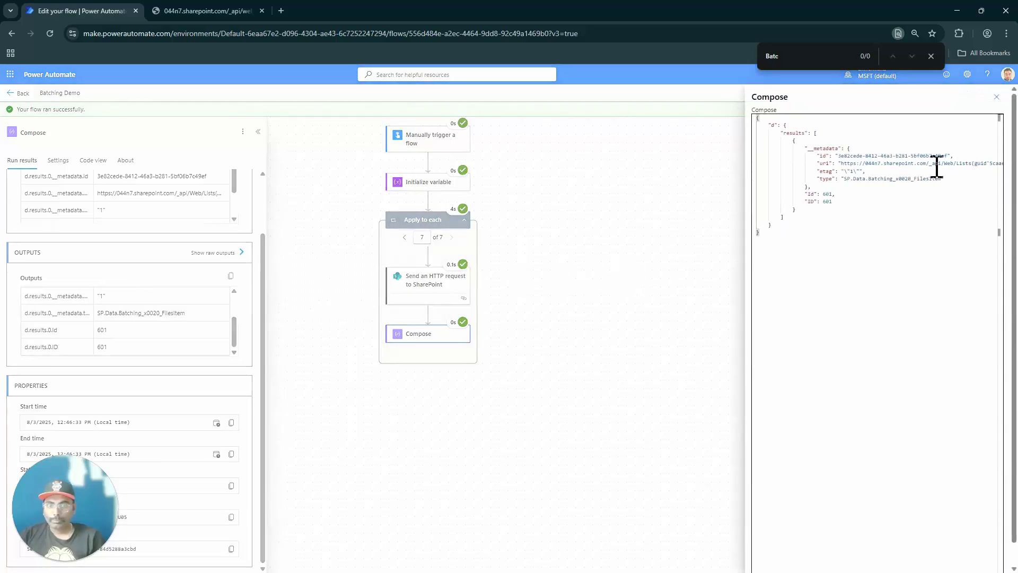
pyautogui.moveTo(841, 207); pyautogui.dragTo(803, 204)
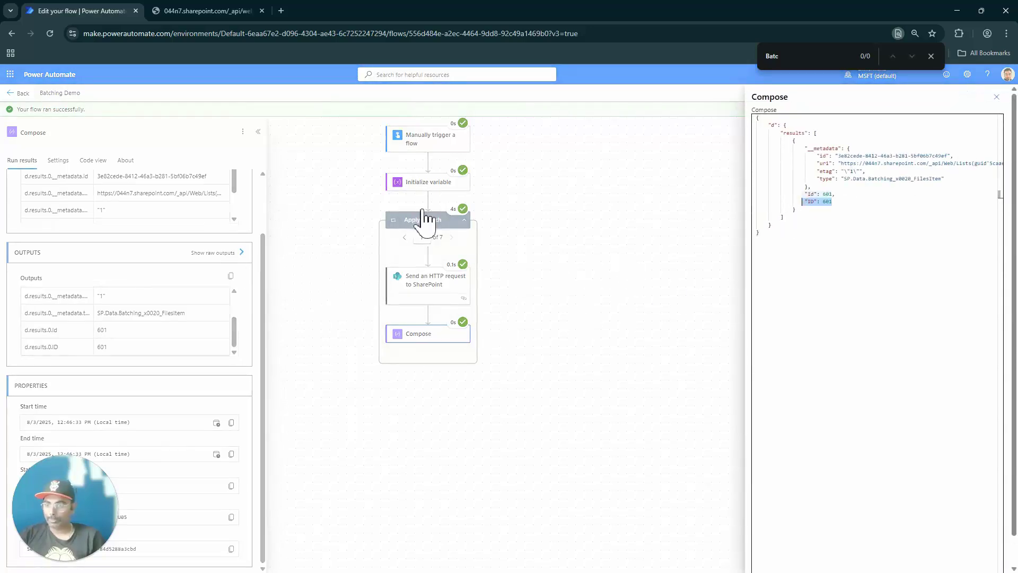
# Step: Review the raw Compose output of iteration 6, copy its entire JSON, and return to editing the flow
pyautogui.click(426, 237)
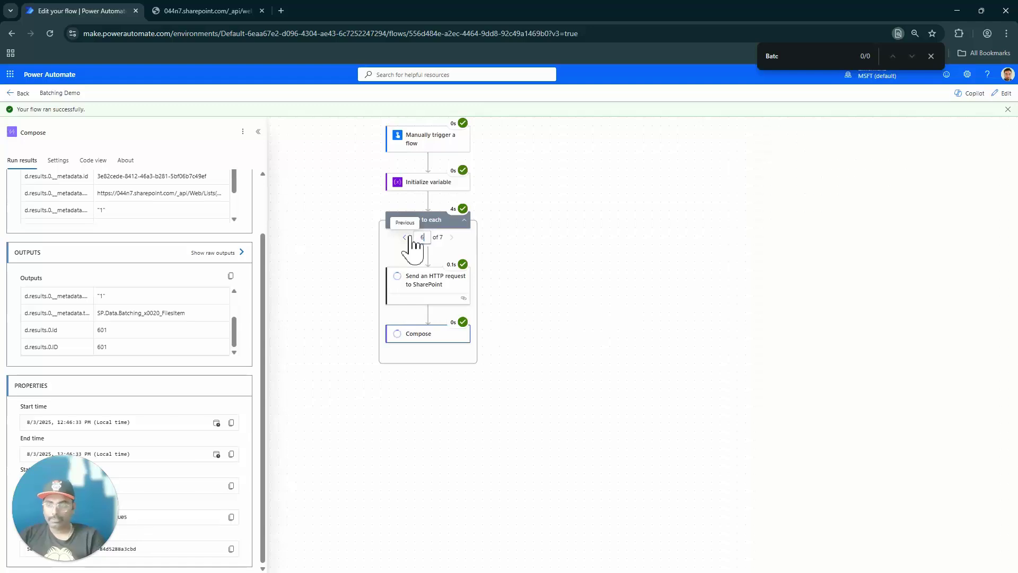
pyautogui.click(229, 253)
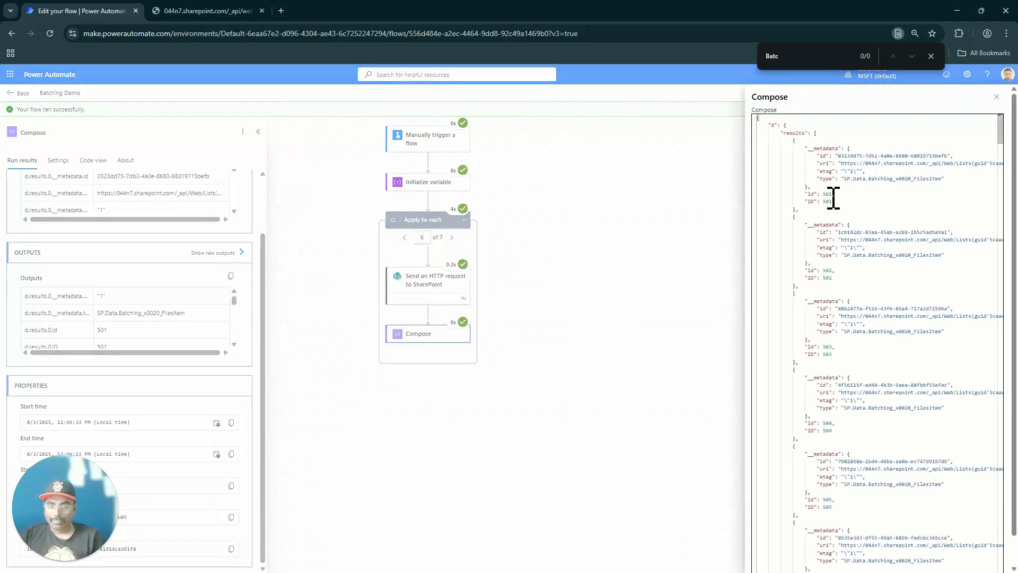
pyautogui.moveTo(1000, 139); pyautogui.dragTo(1000, 569)
pyautogui.scroll(-5, 909, 538)
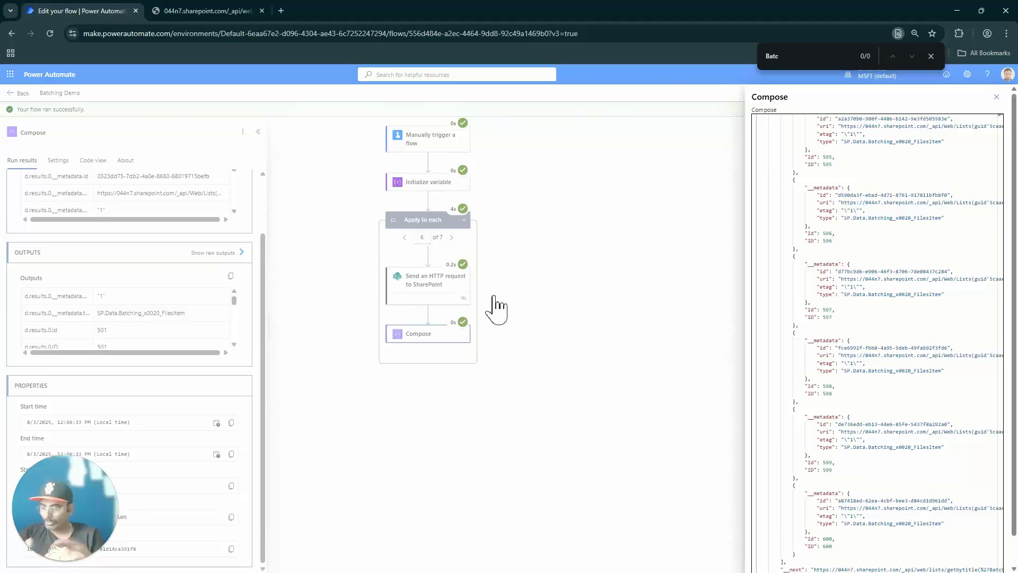
pyautogui.click(964, 246)
pyautogui.hotkey('ctrl', 'a')
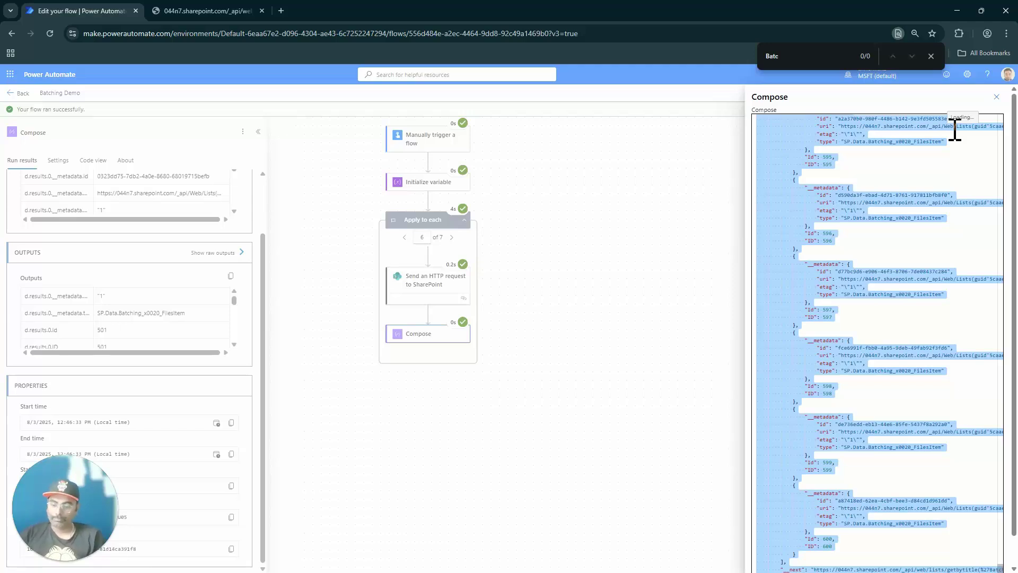
pyautogui.click(998, 98)
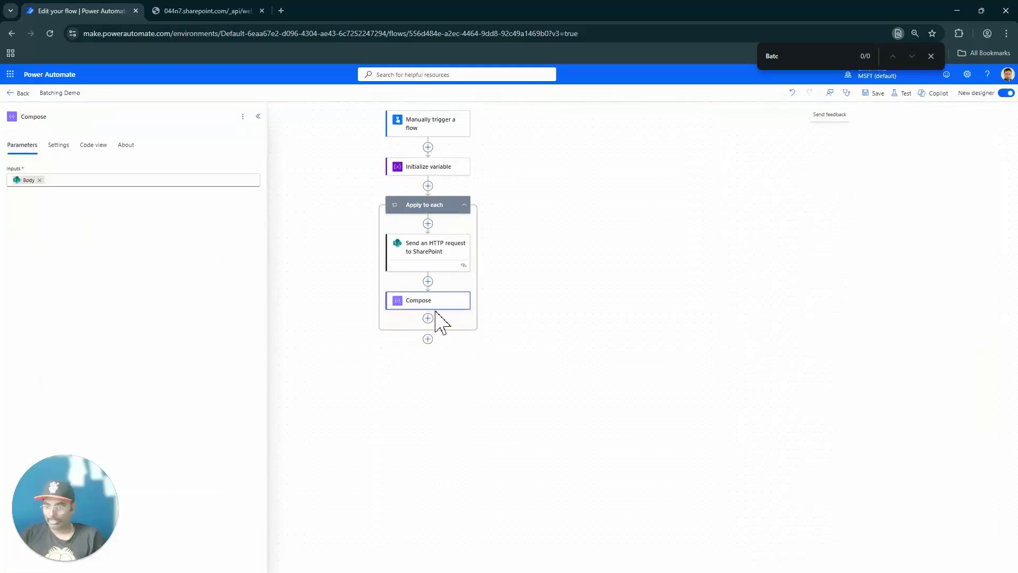
# Step: Insert a Parse JSON action between the SharePoint HTTP request and Compose
pyautogui.click(428, 281)
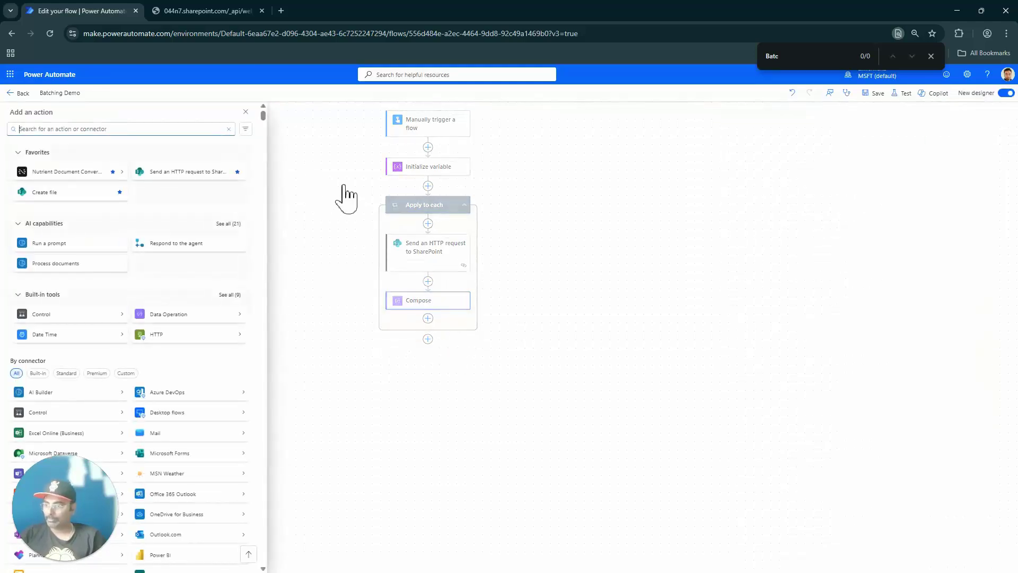
pyautogui.write('P')
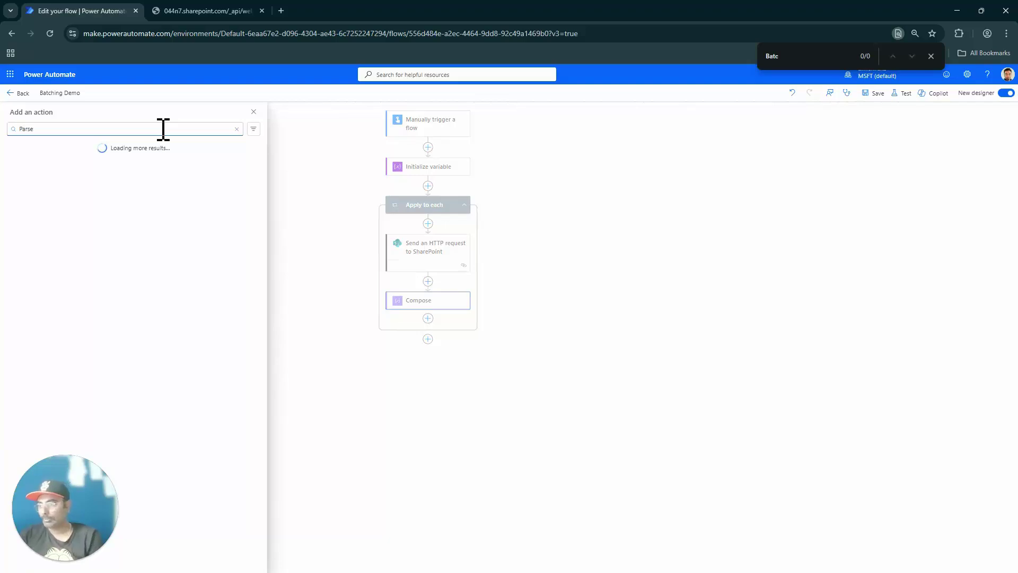
pyautogui.write('arse')
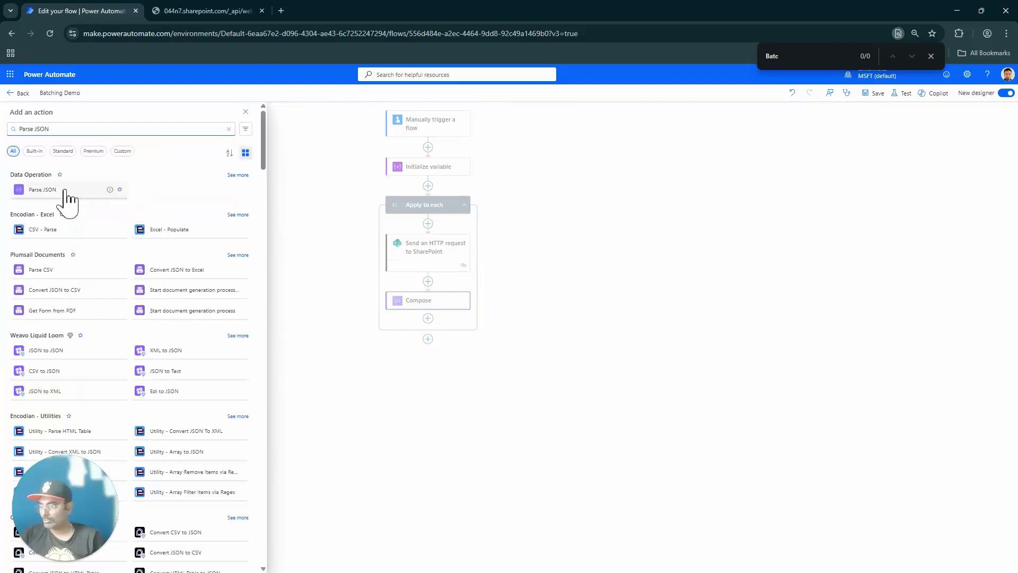
pyautogui.click(65, 192)
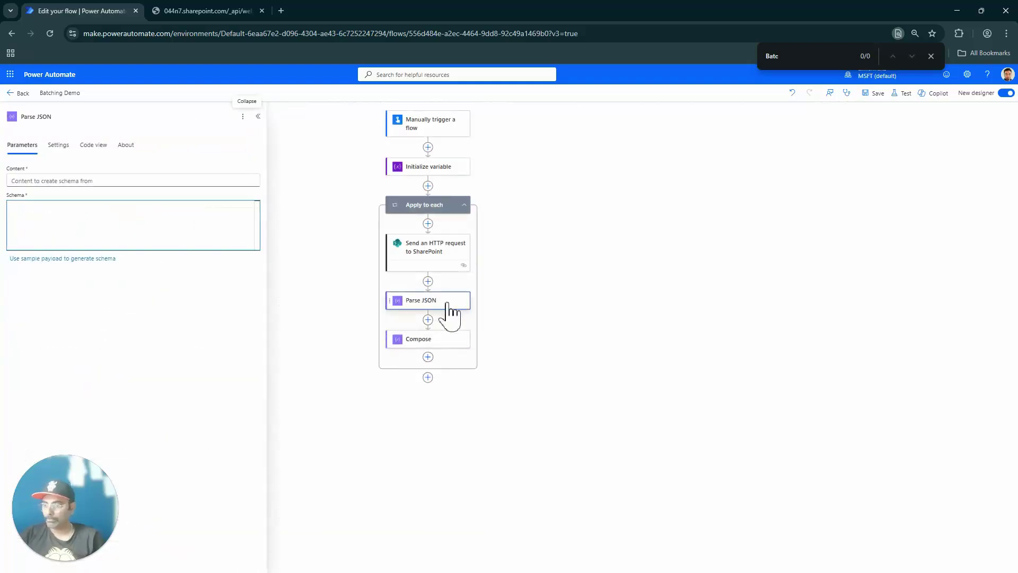
# Step: Generate the Parse JSON schema from the copied sample payload and set its content to the HTTP request's Body
pyautogui.click(98, 259)
pyautogui.hotkey('ctrl', 'v')
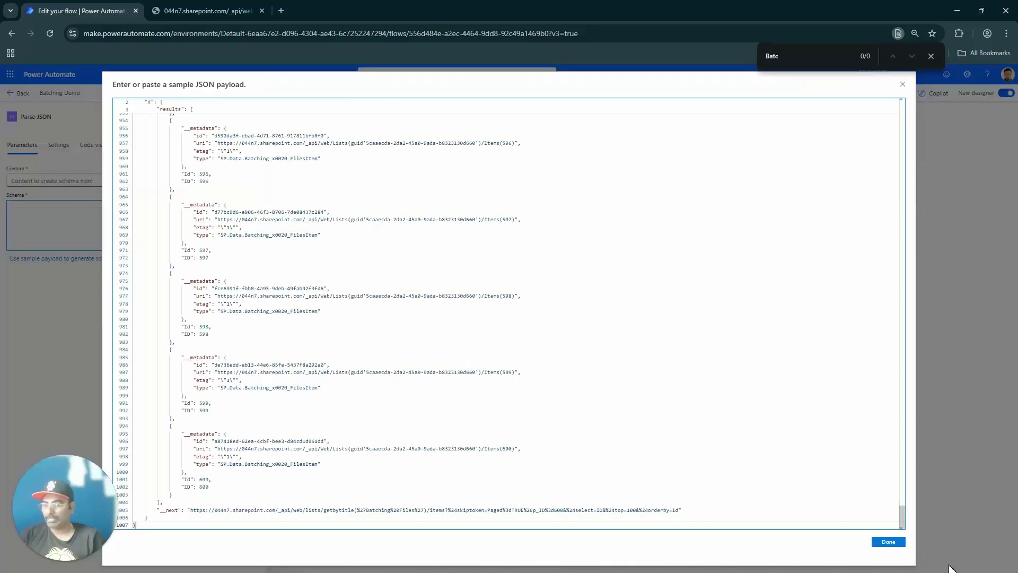
pyautogui.click(889, 541)
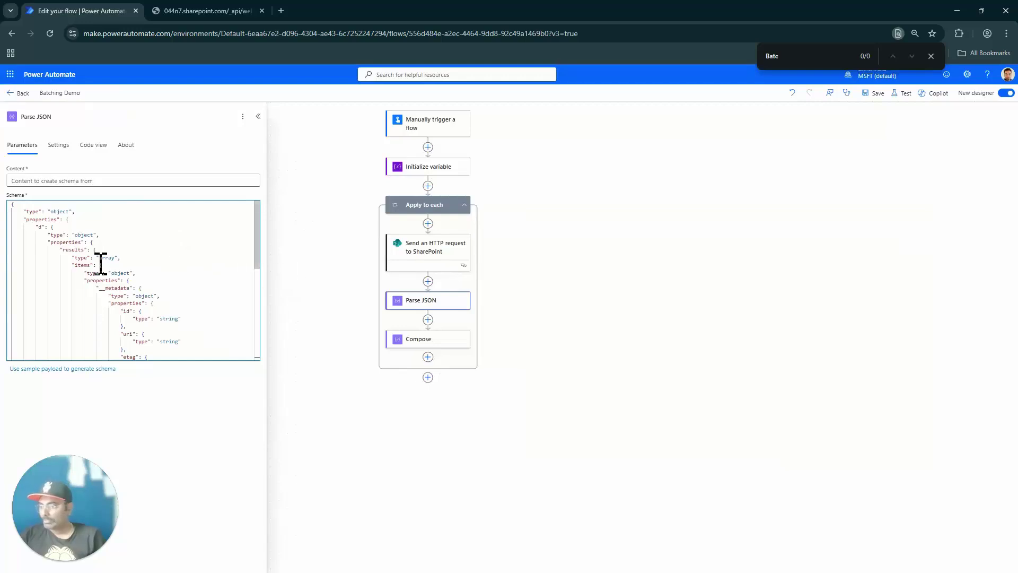
pyautogui.click(98, 181)
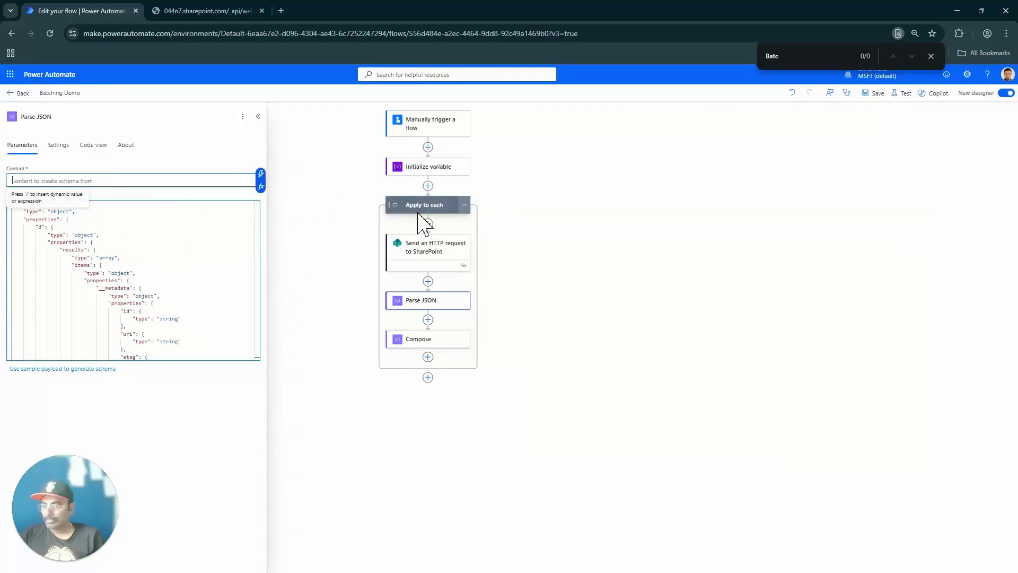
pyautogui.click(261, 174)
pyautogui.click(352, 276)
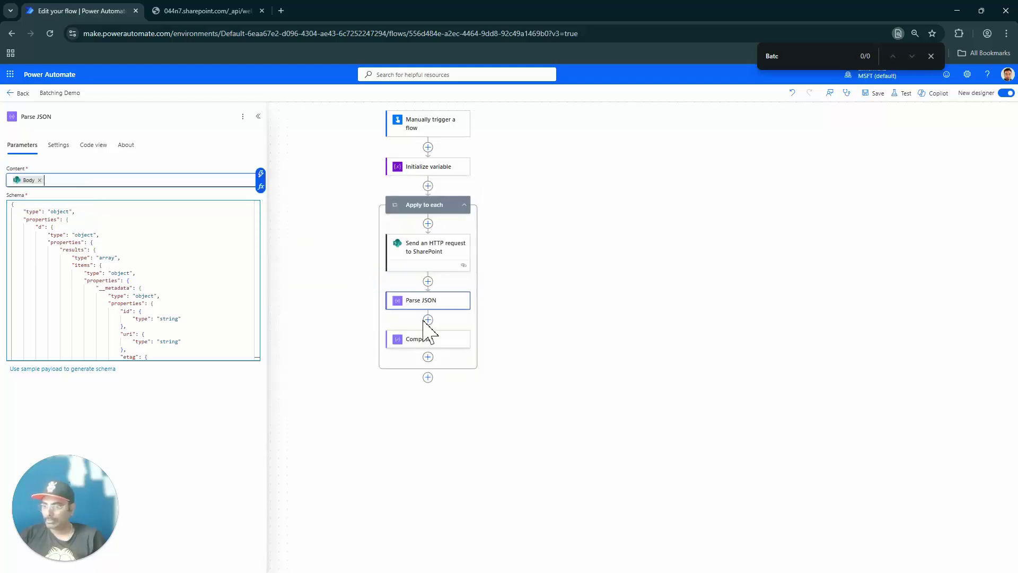
# Step: Delete the Compose action from the Apply to each loop
pyautogui.click(426, 342)
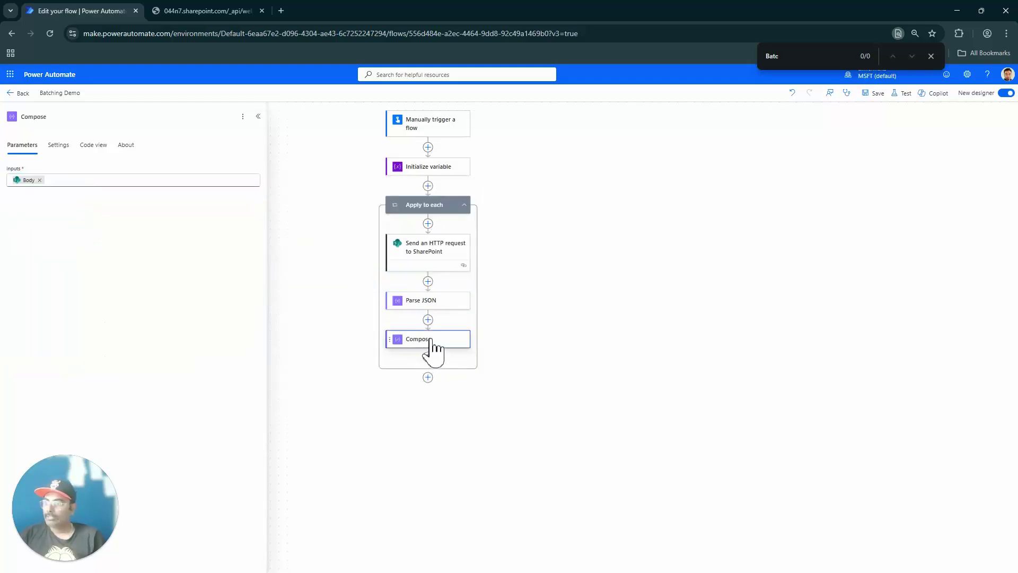
pyautogui.rightClick(430, 343)
pyautogui.click(453, 347)
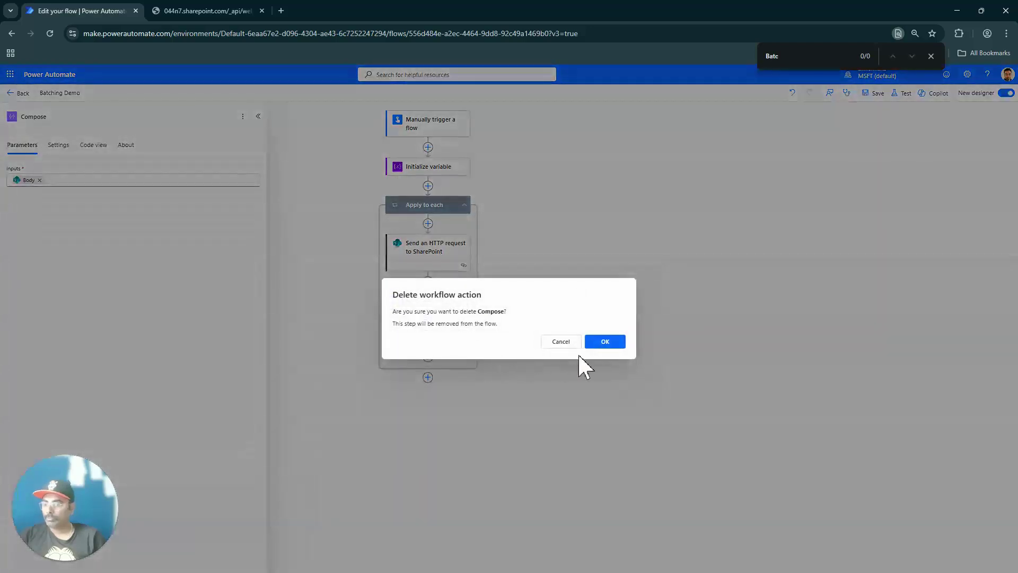
pyautogui.click(602, 341)
# Step: Add a Create HTML table action after Parse JSON, using Body results as its source and Custom columns
pyautogui.click(428, 318)
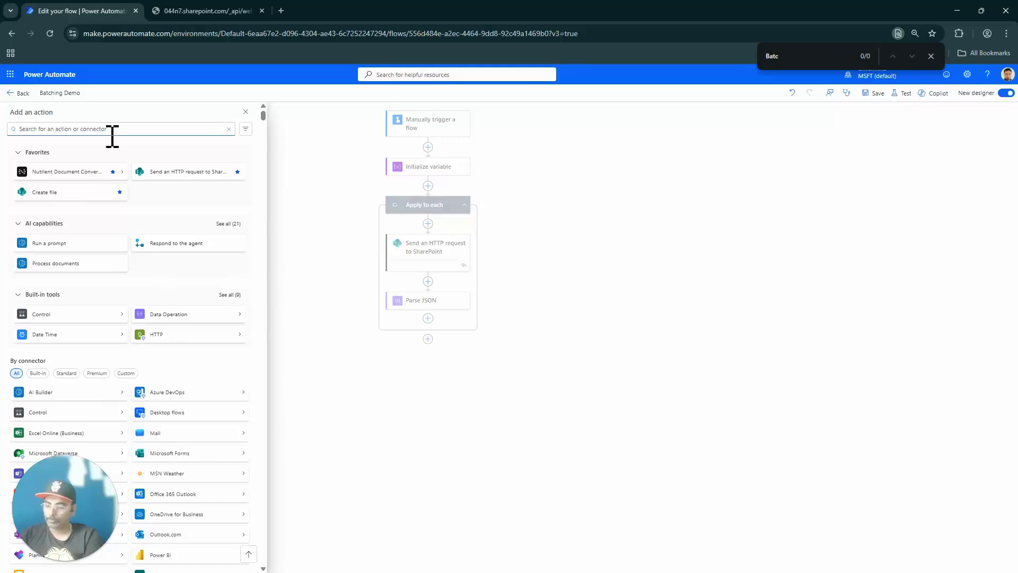
pyautogui.write('C')
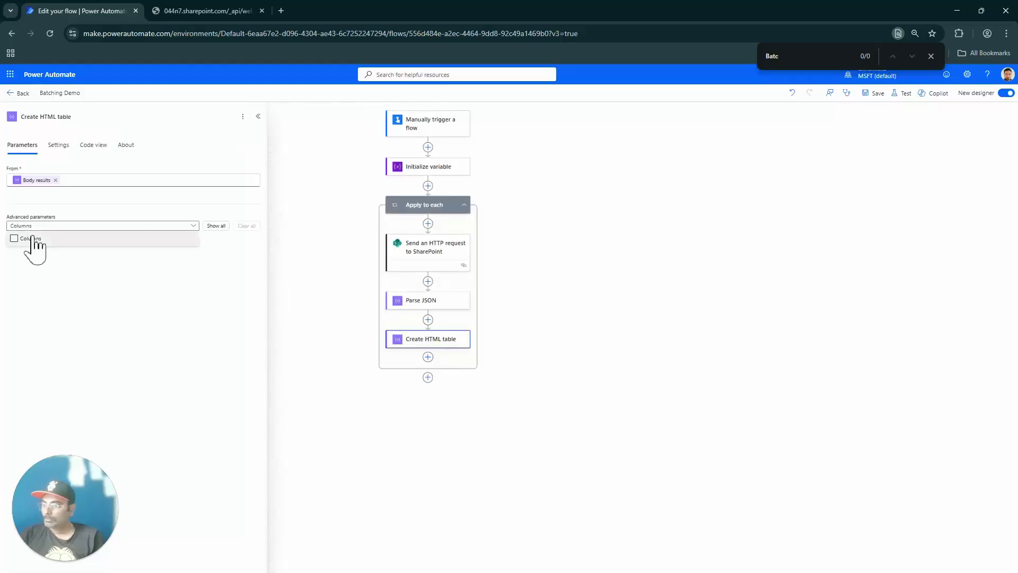
pyautogui.click(215, 226)
pyautogui.click(106, 257)
pyautogui.click(31, 286)
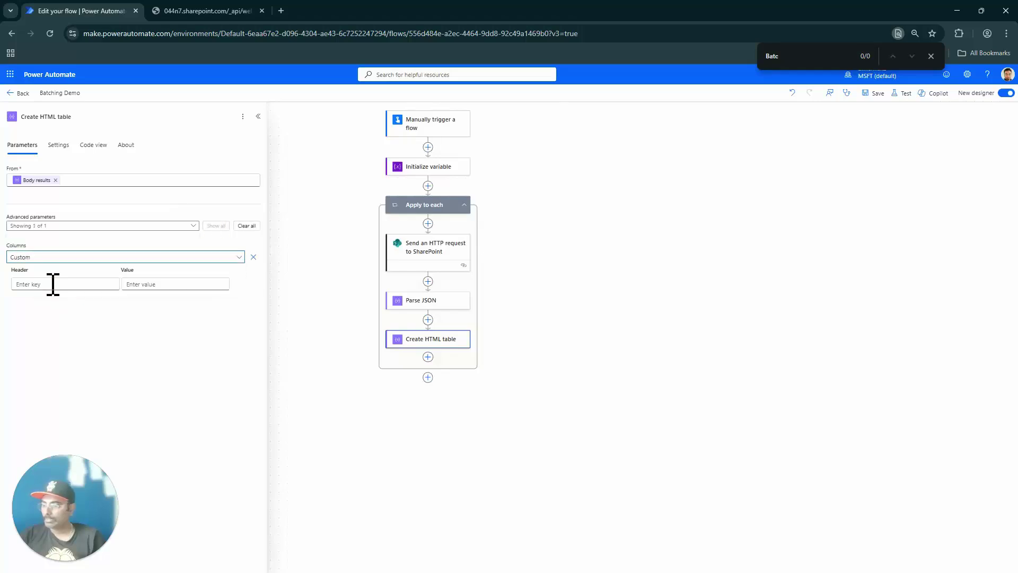
# Step: Set the Create HTML table action's columns to Automatic
pyautogui.click(45, 285)
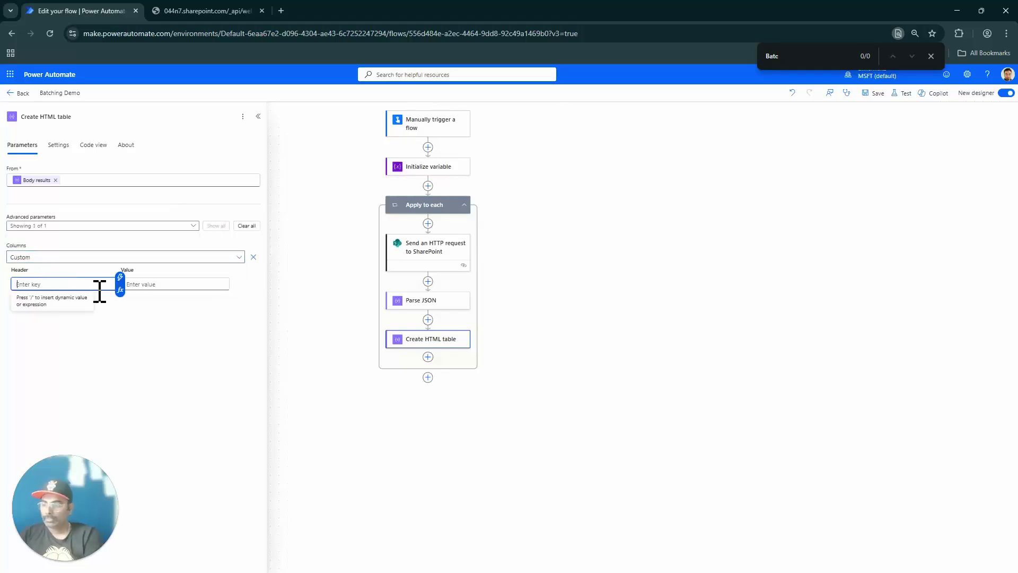
pyautogui.write('ID')
pyautogui.press('BackSpace')
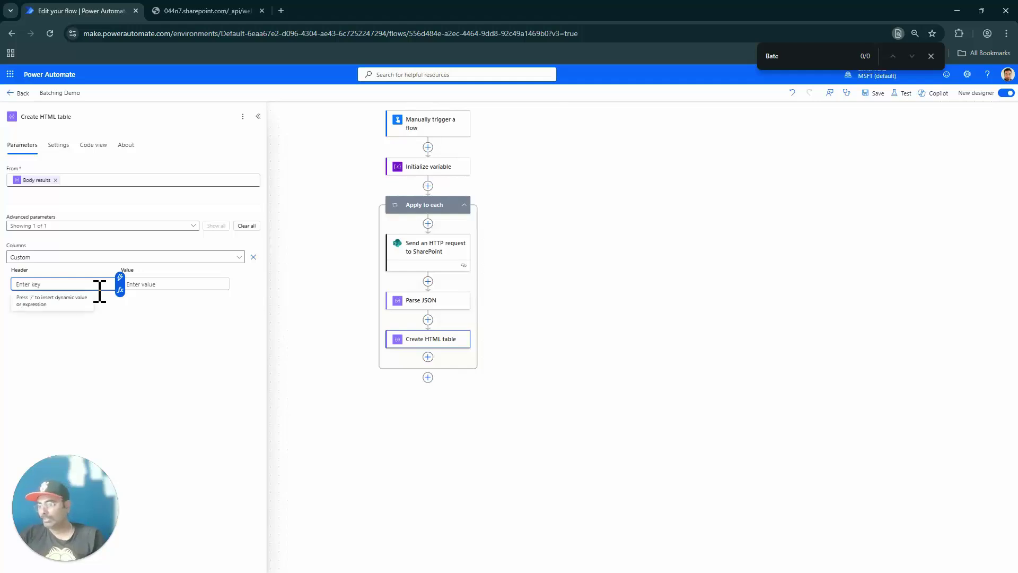
pyautogui.click(125, 258)
pyautogui.click(63, 272)
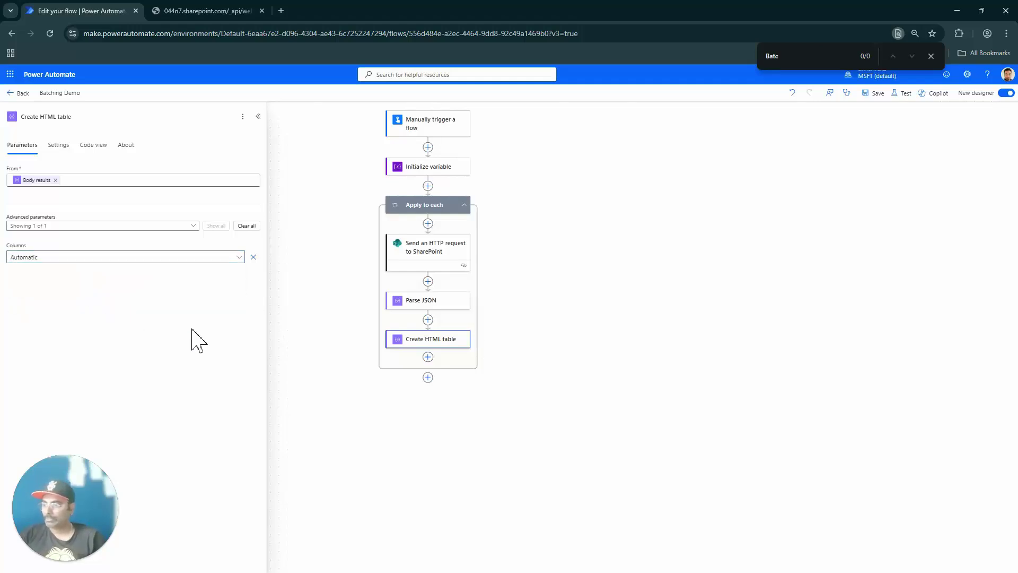
# Step: Save the Batching Demo flow and run it as a manual test
pyautogui.click(908, 96)
pyautogui.click(883, 119)
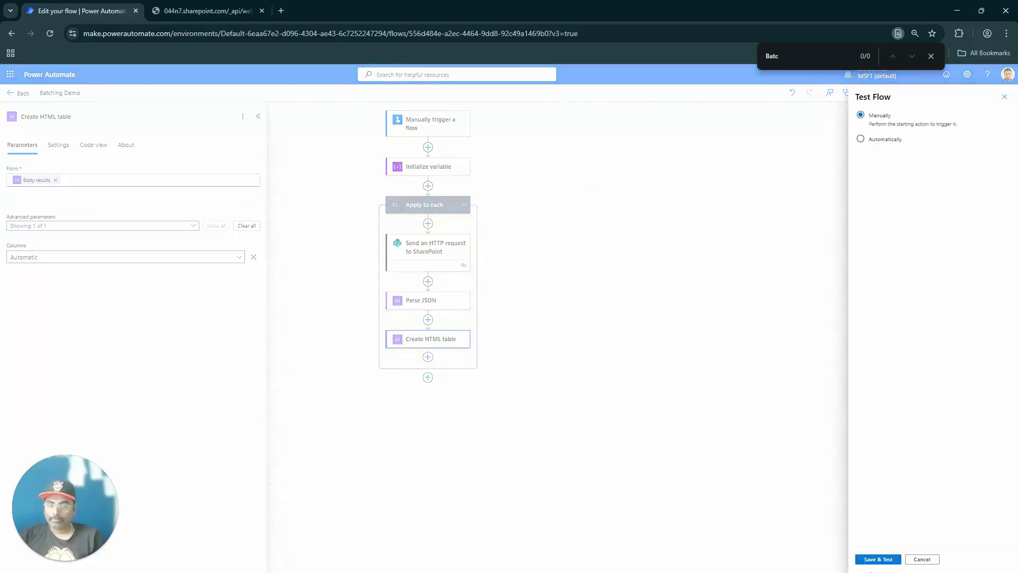
pyautogui.click(877, 559)
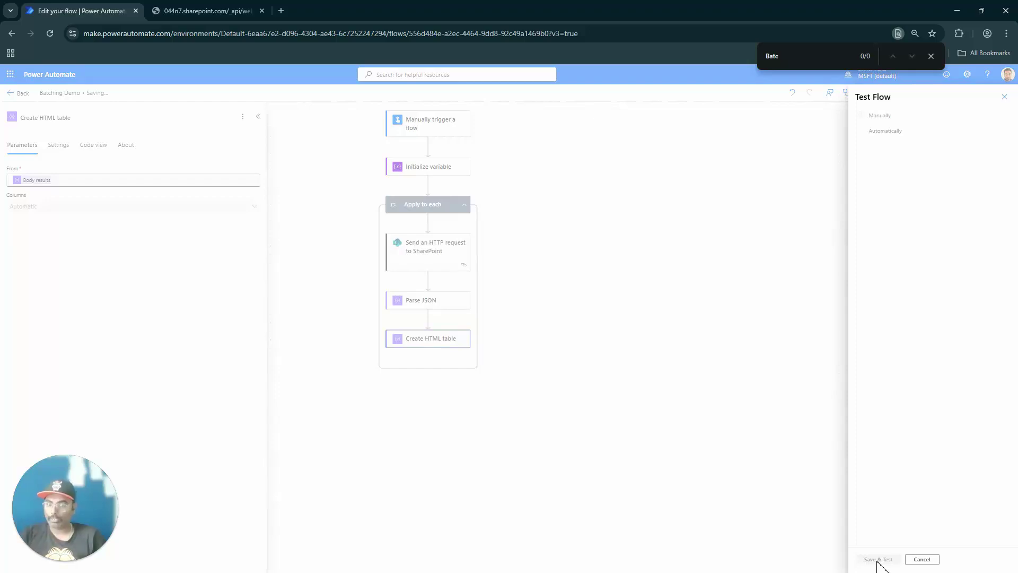
pyautogui.click(876, 558)
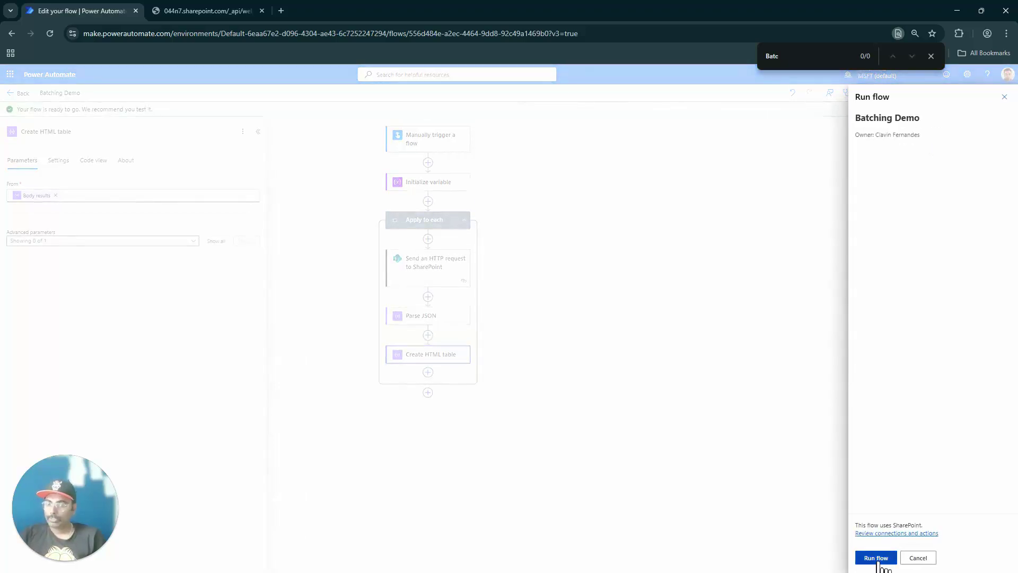
pyautogui.click(875, 558)
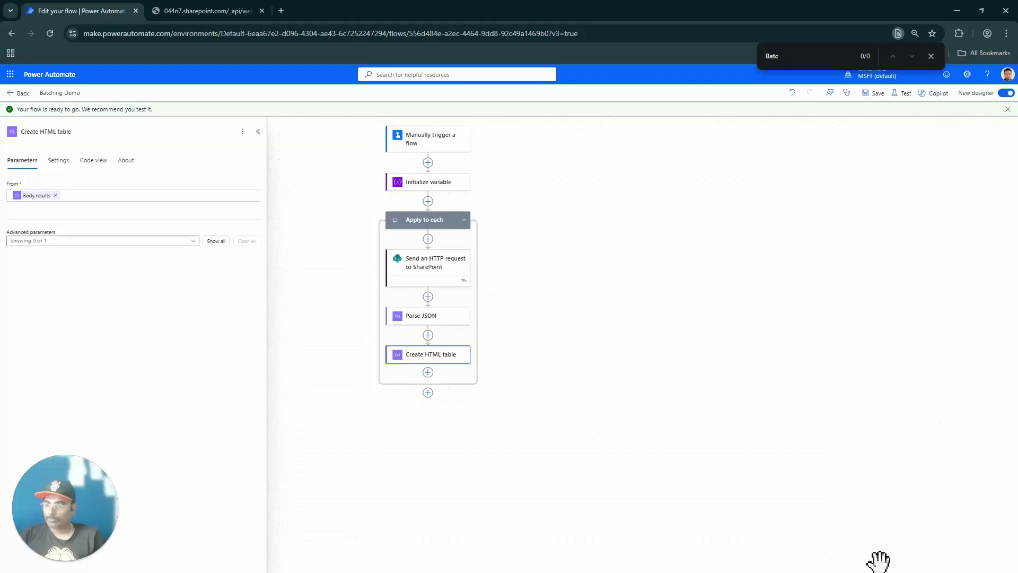
pyautogui.click(543, 136)
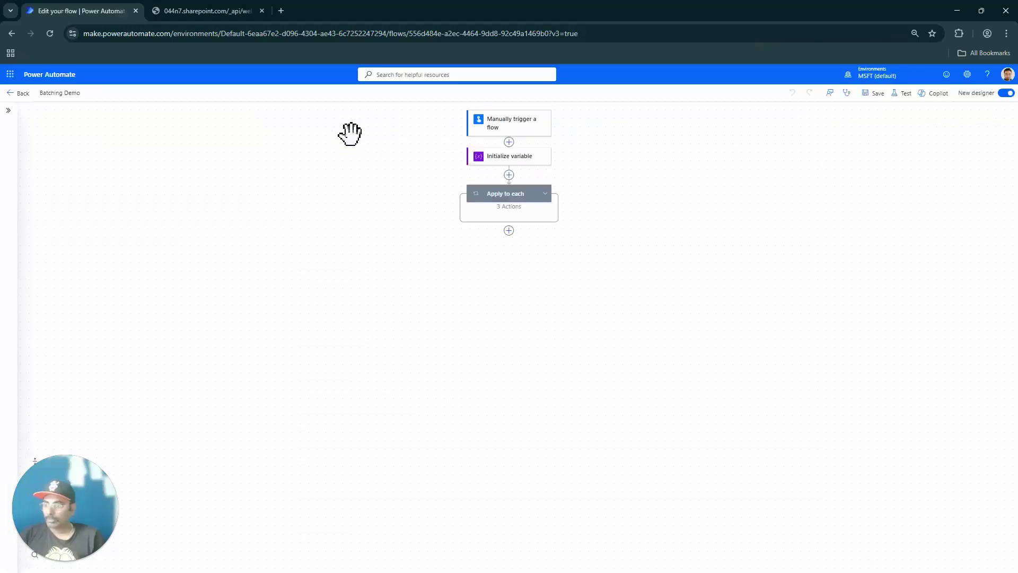
# Step: Change the $select field in the SharePoint HTTP request's Uri to FileRef inside the Apply to each loop and save the flow
pyautogui.click(522, 209)
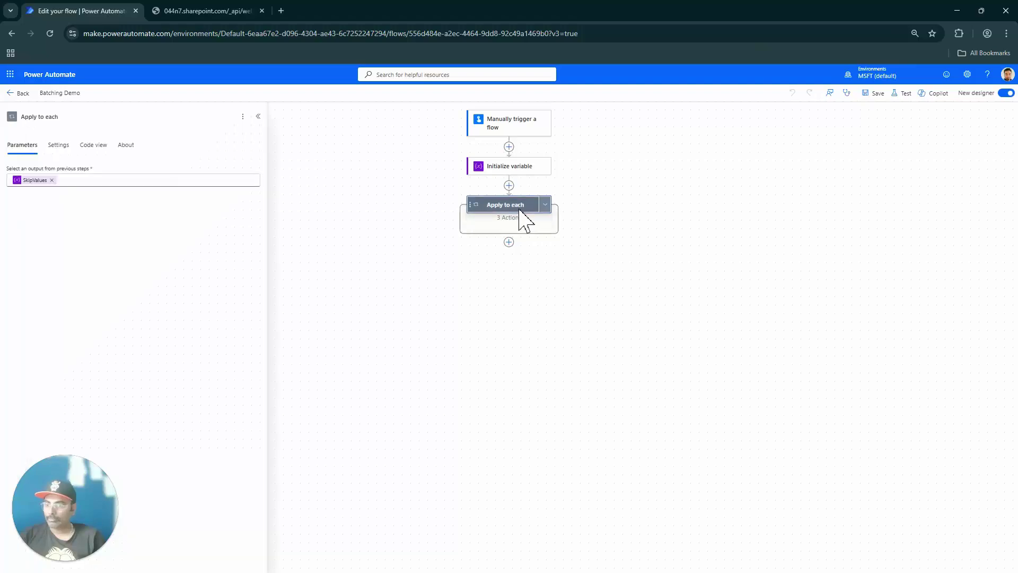
pyautogui.click(545, 205)
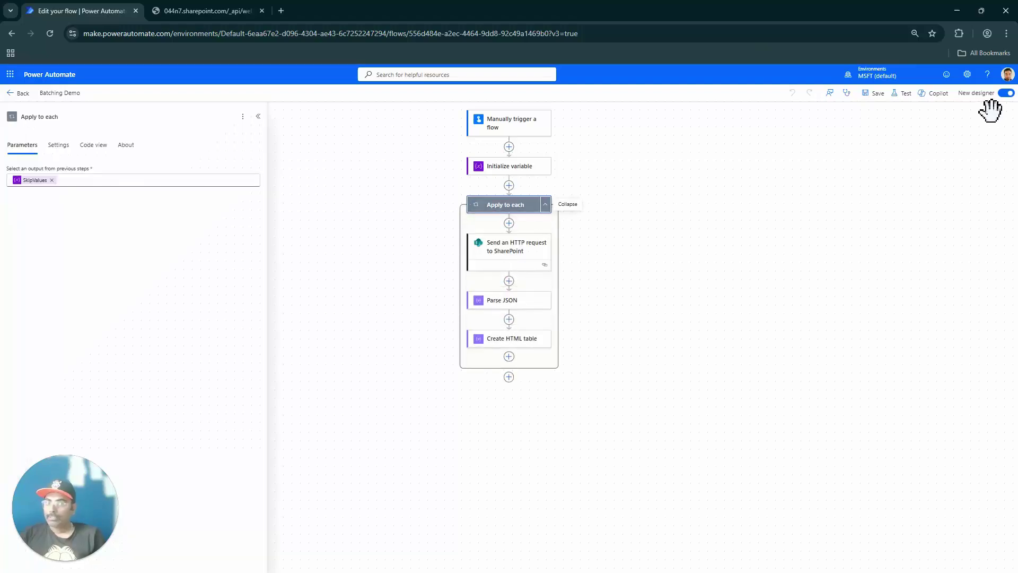
pyautogui.click(518, 254)
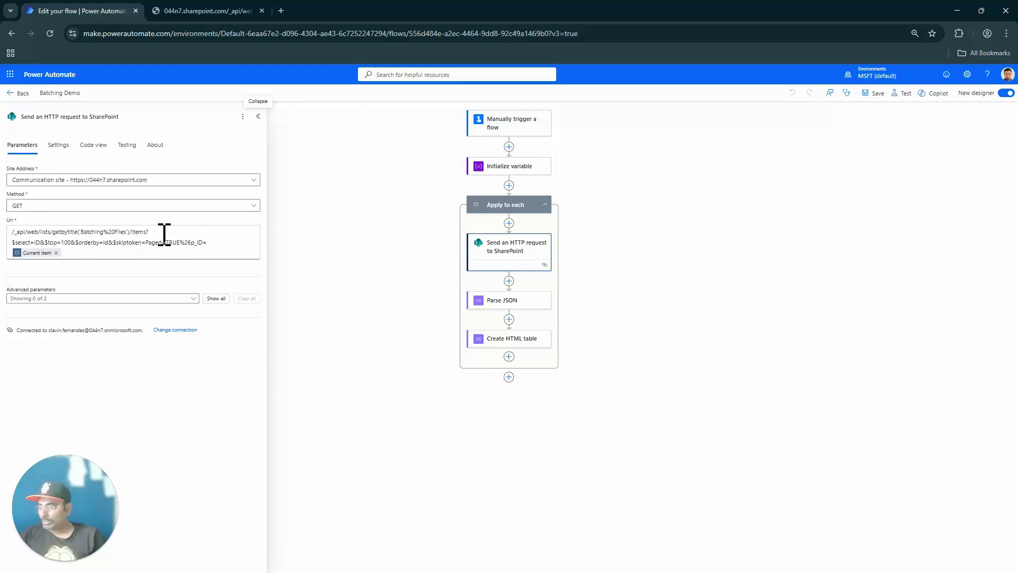
pyautogui.click(44, 242)
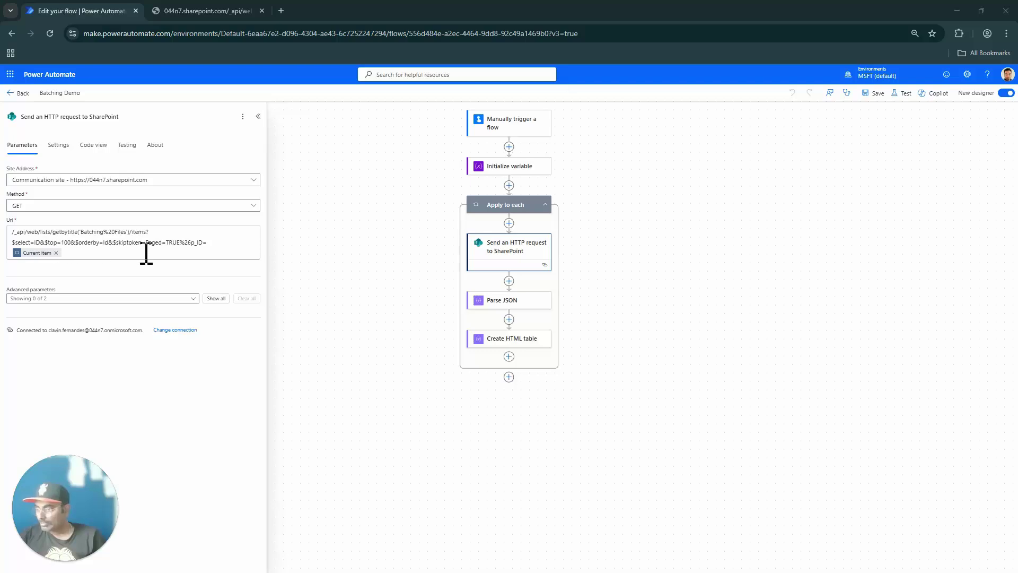
pyautogui.click(110, 244)
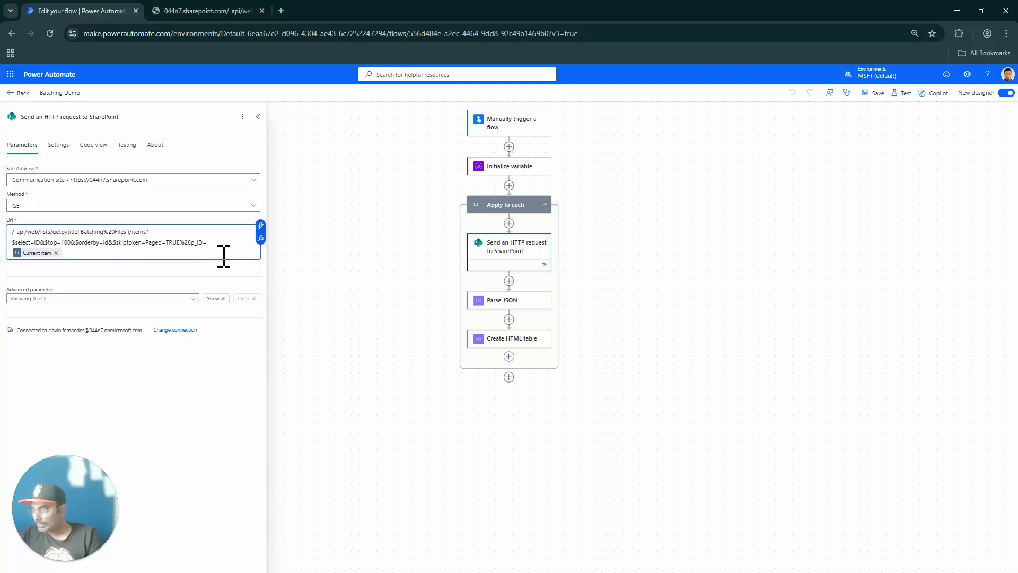
pyautogui.press('BackSpace')
pyautogui.press('BackSpace')
pyautogui.write('FileRef')
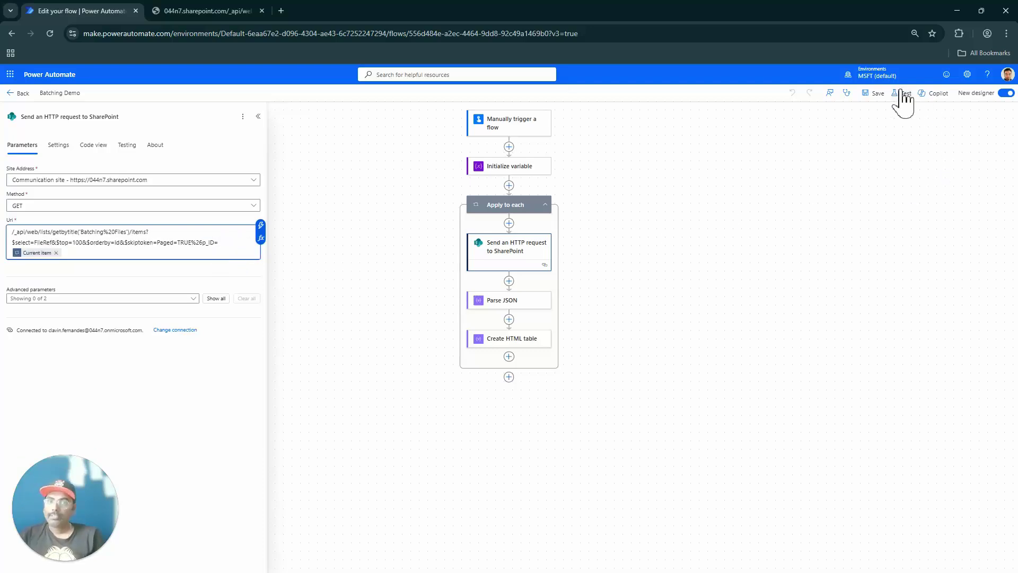
pyautogui.click(876, 94)
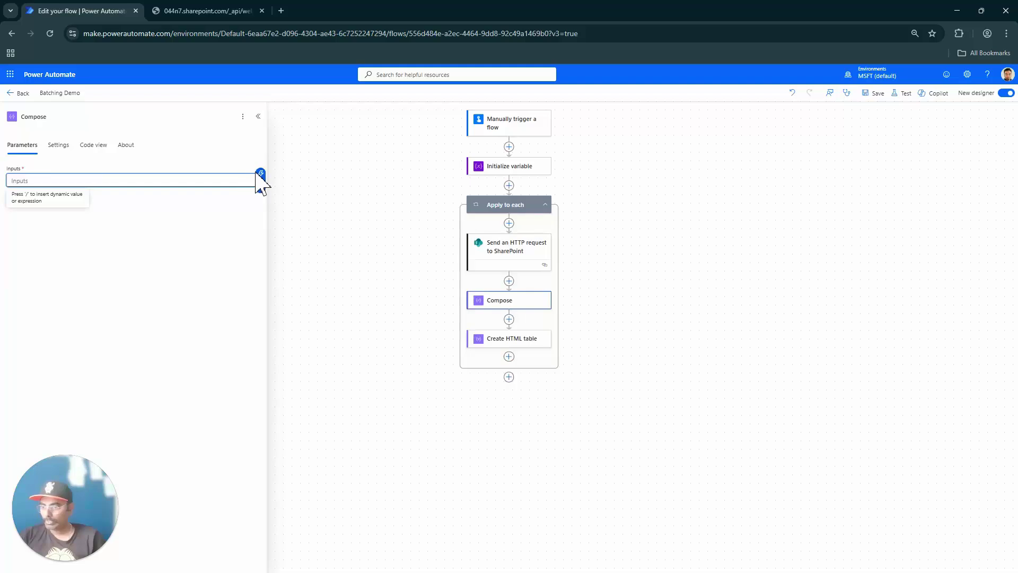
# Step: Set the Compose input to the SharePoint HTTP request's Body and delete the Create HTML table action
pyautogui.click(260, 174)
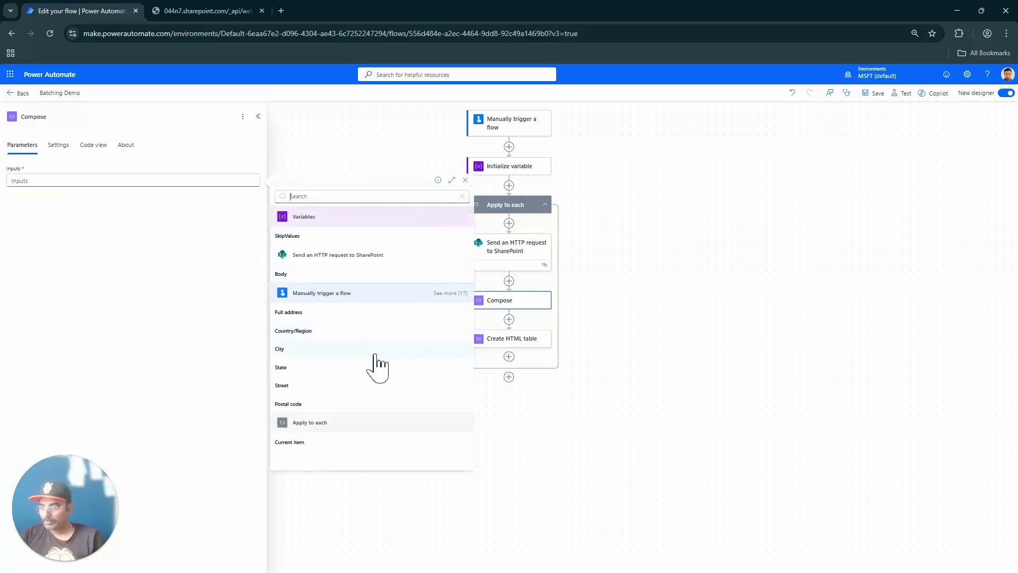
pyautogui.click(346, 274)
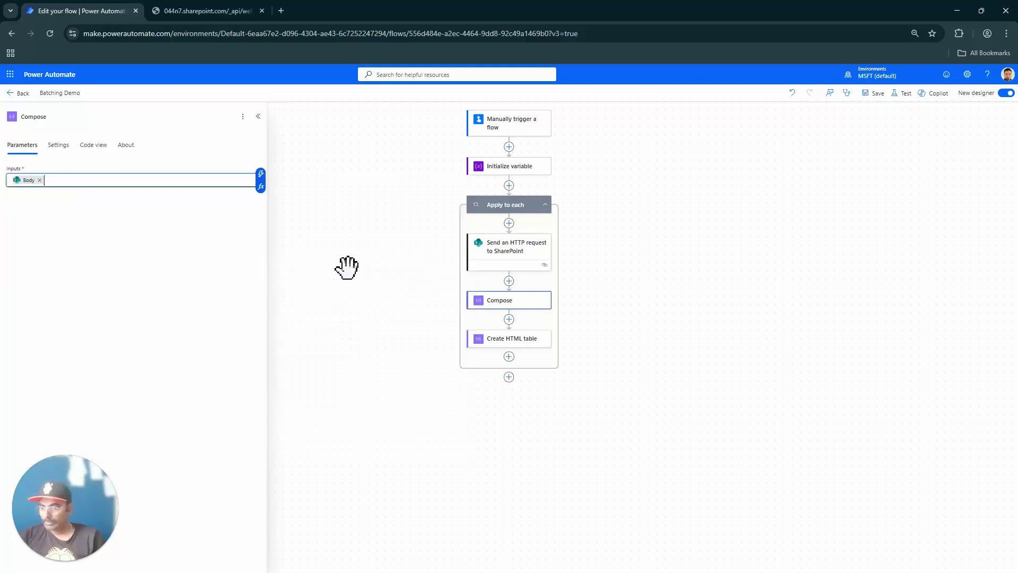
pyautogui.rightClick(531, 341)
pyautogui.click(554, 346)
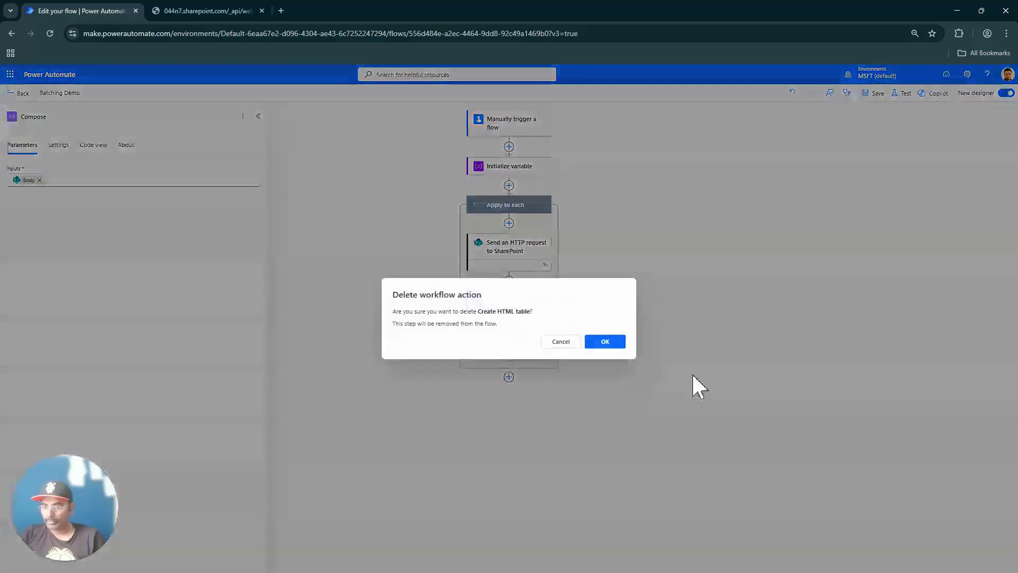
pyautogui.click(605, 340)
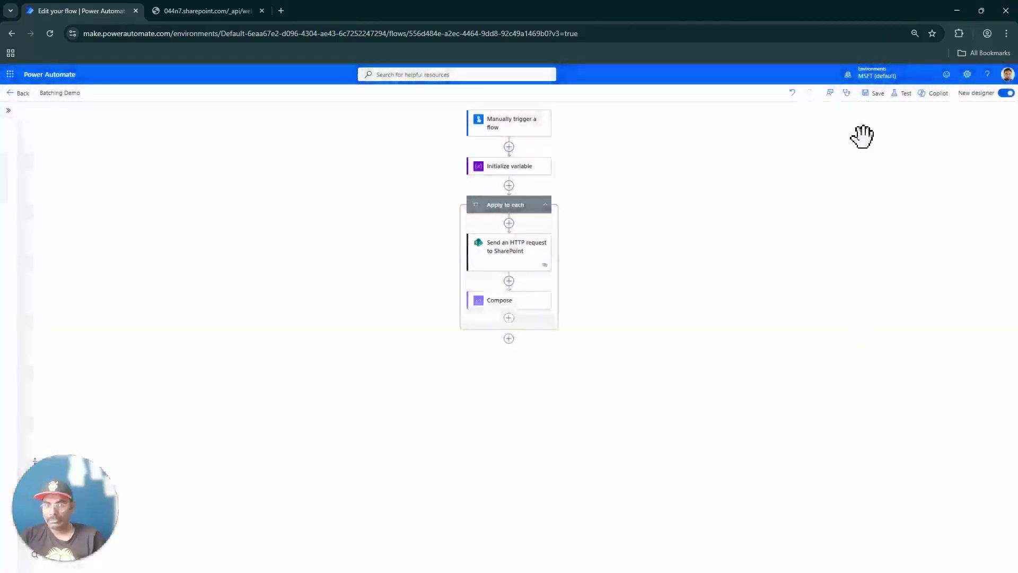
# Step: Save the flow with its new Compose action and start another test run
pyautogui.click(876, 93)
pyautogui.click(904, 94)
pyautogui.click(873, 557)
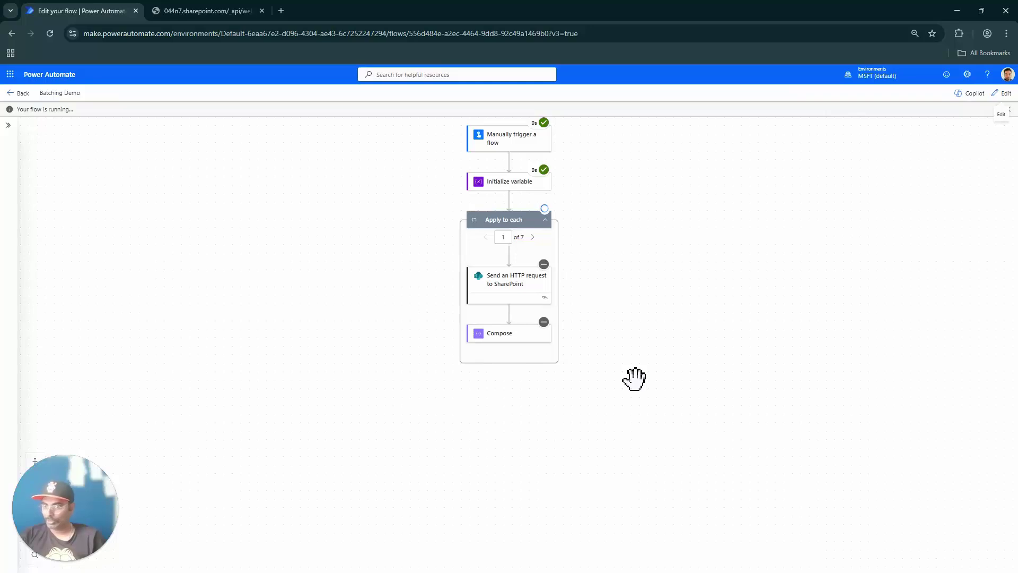
# Step: Copy the entire raw output of the Compose action from the first loop iteration
pyautogui.click(522, 335)
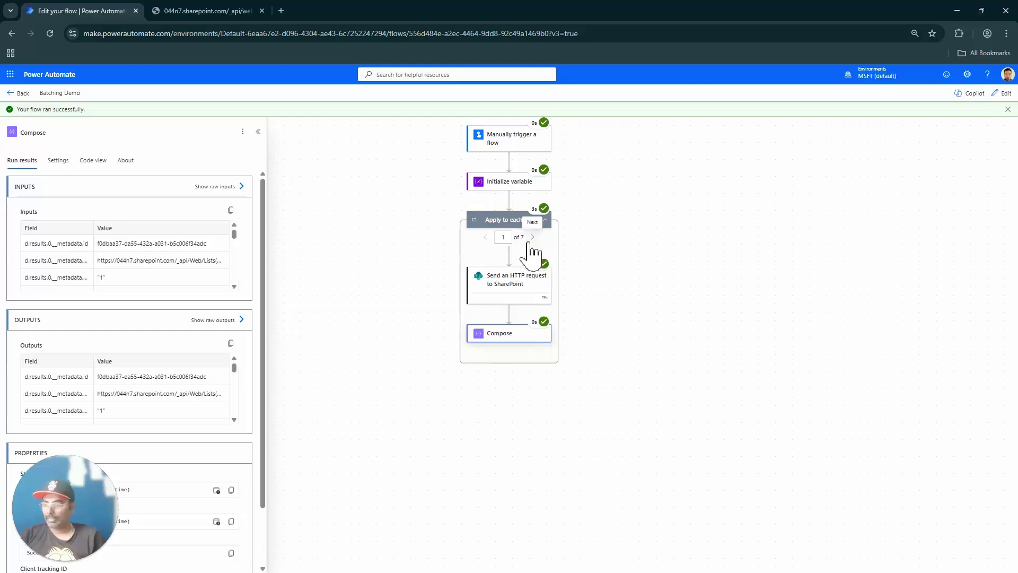
pyautogui.click(240, 320)
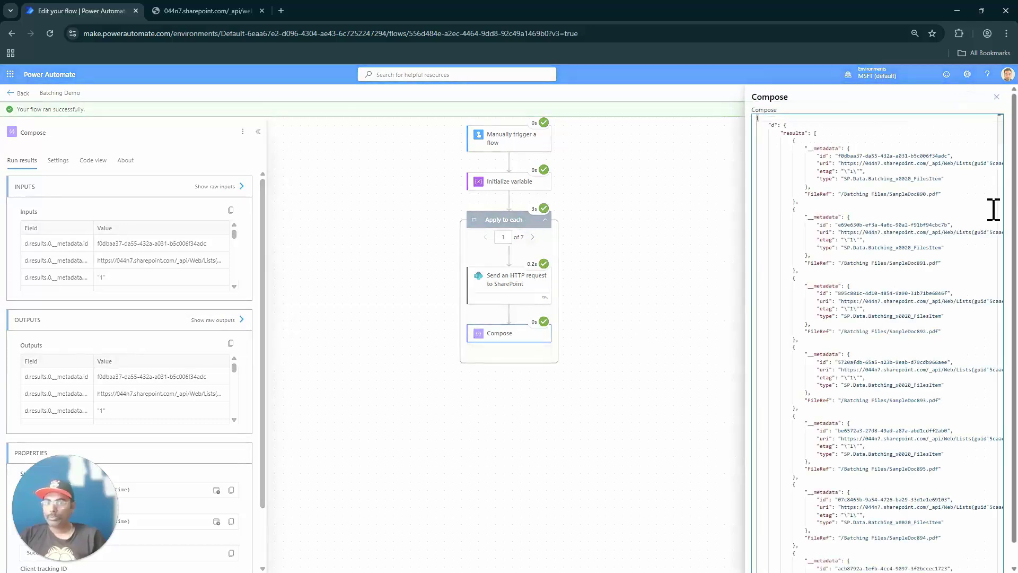
pyautogui.hotkey('ctrl', 'a')
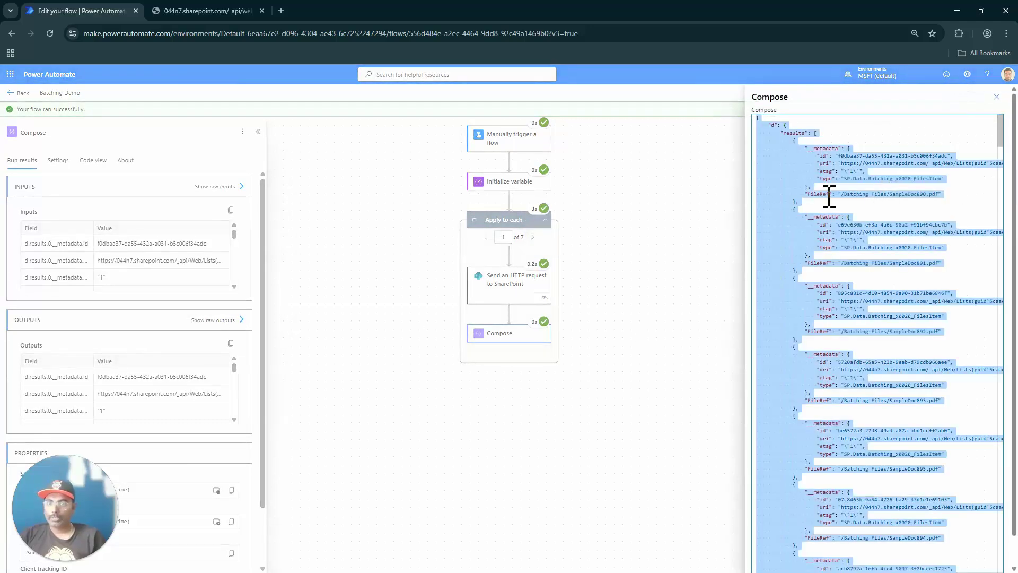
pyautogui.click(996, 97)
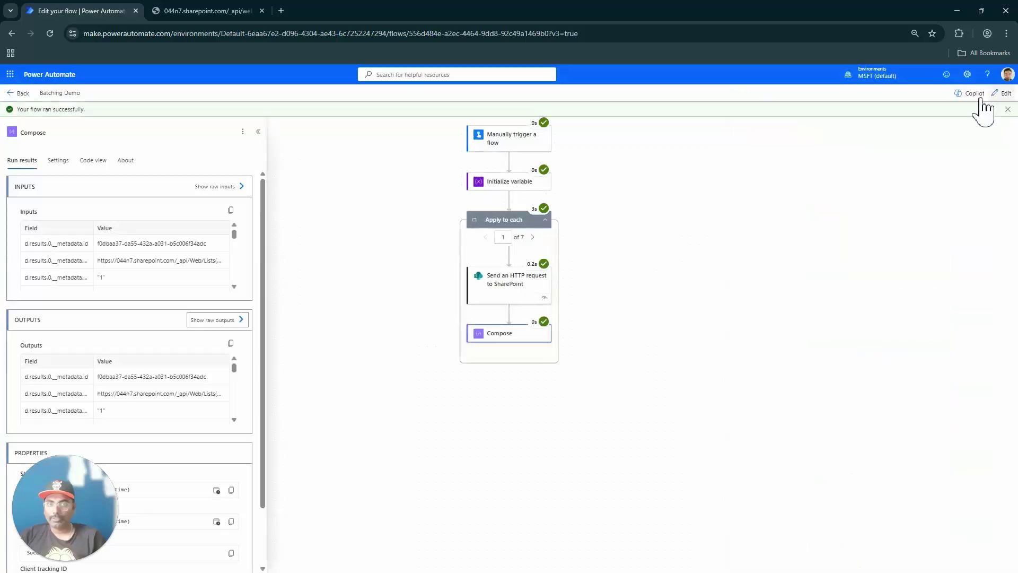
# Step: Return the flow to editing and add a Parse JSON action after Compose inside the Apply to each loop
pyautogui.click(1005, 94)
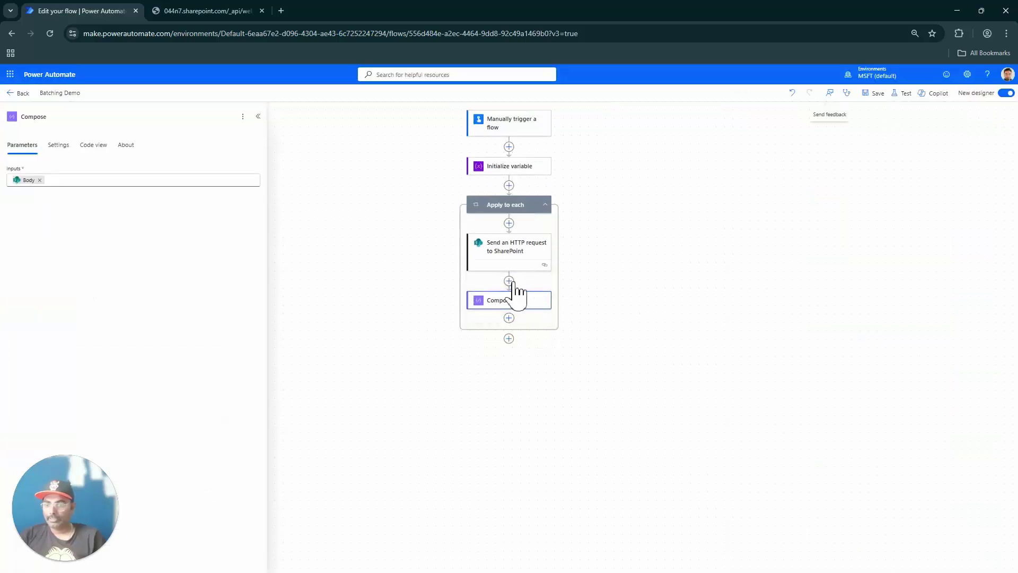
pyautogui.click(510, 287)
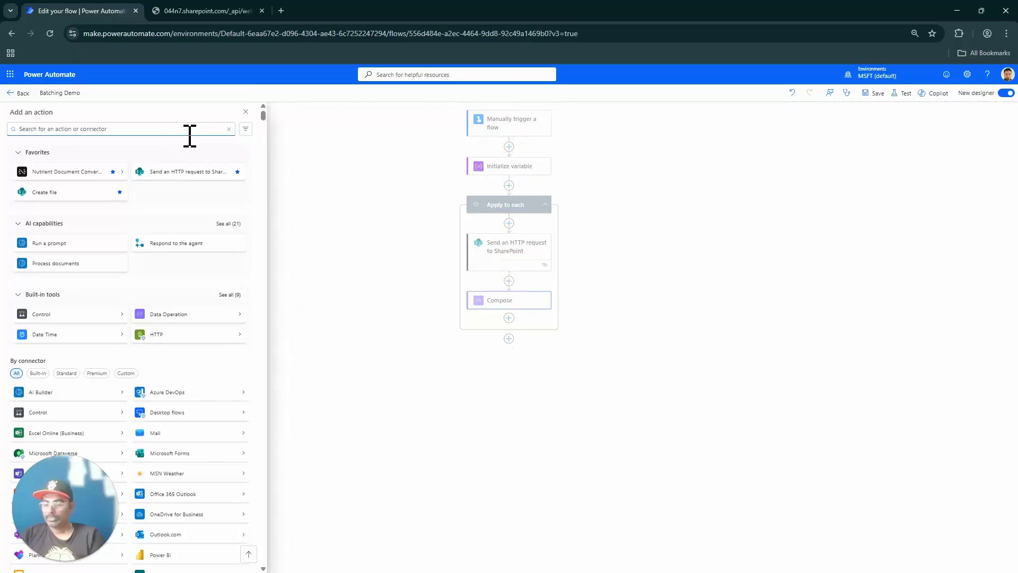
pyautogui.write('Parse JSON')
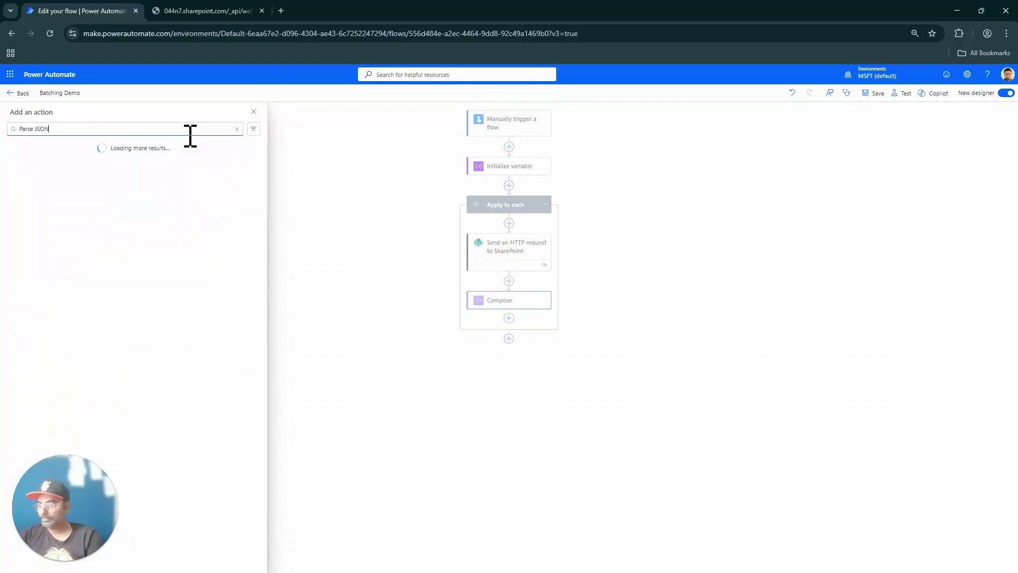
pyautogui.click(53, 170)
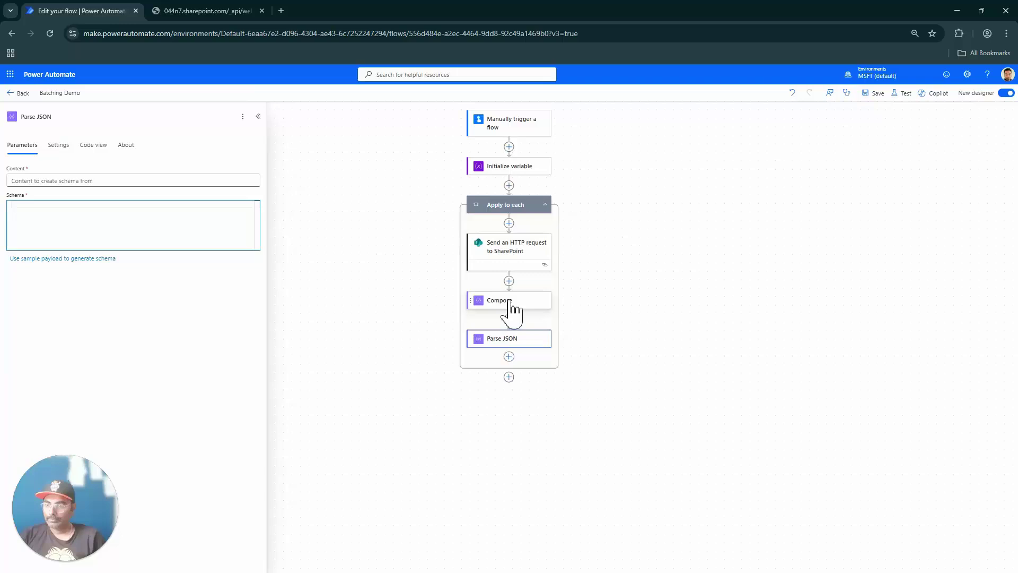
# Step: Generate the Parse JSON schema from the copied Compose output and set its content to the Compose Outputs
pyautogui.click(106, 258)
pyautogui.hotkey('ctrl', 'v')
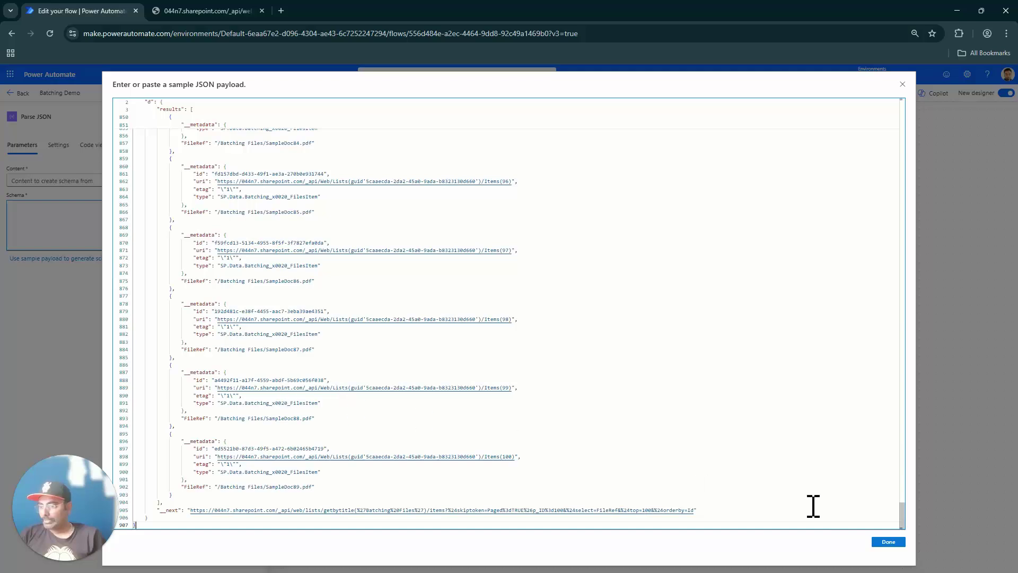
pyautogui.click(896, 541)
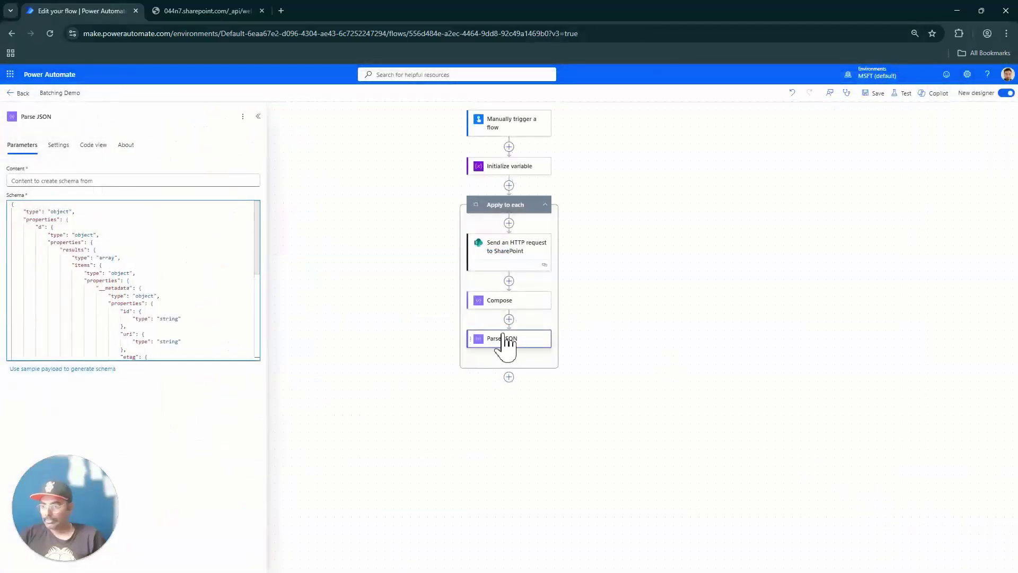
pyautogui.click(196, 181)
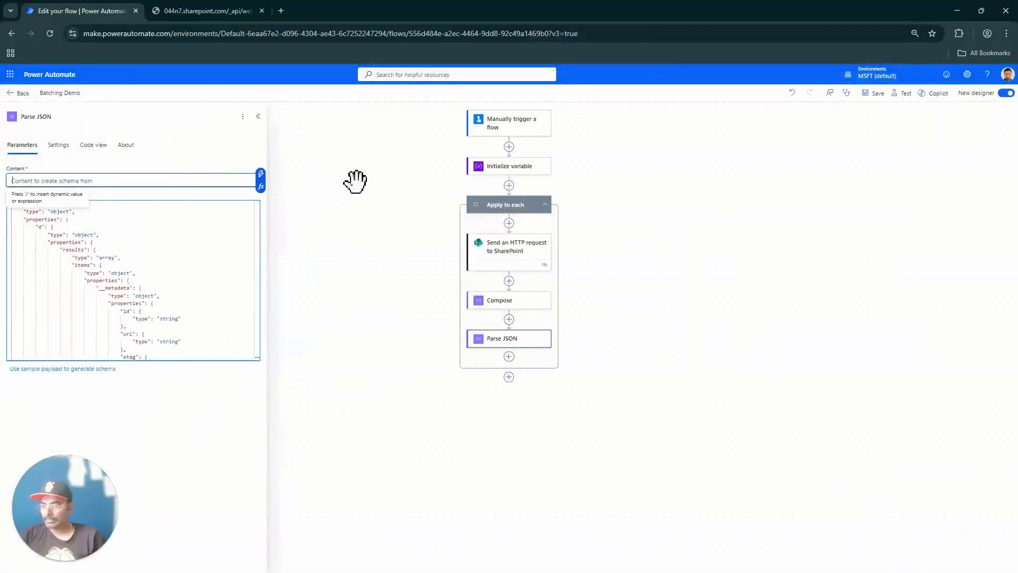
pyautogui.click(263, 177)
pyautogui.click(281, 258)
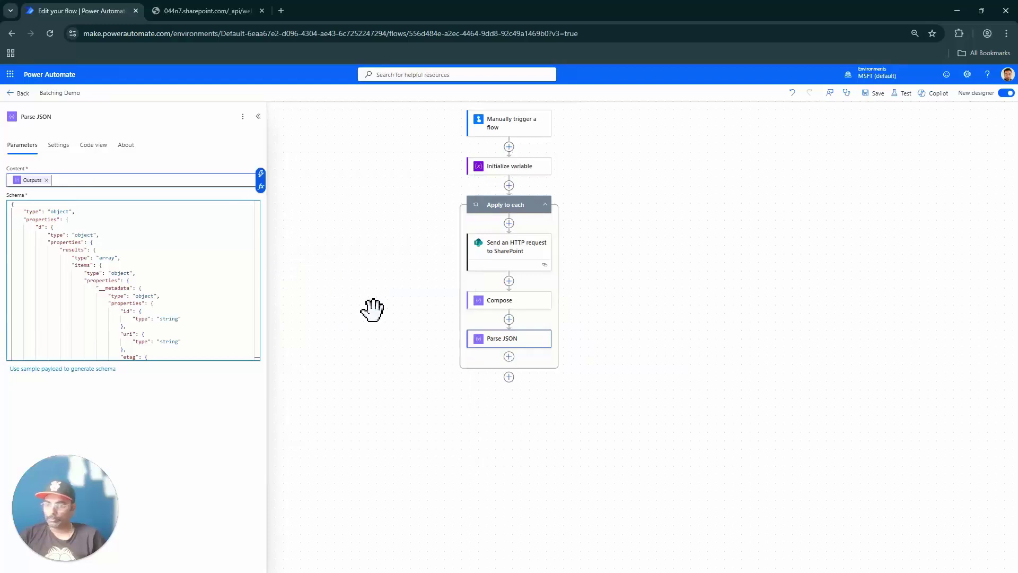
# Step: Add a Create HTML table action after Parse JSON, using Body results as its source and Automatic columns
pyautogui.click(510, 357)
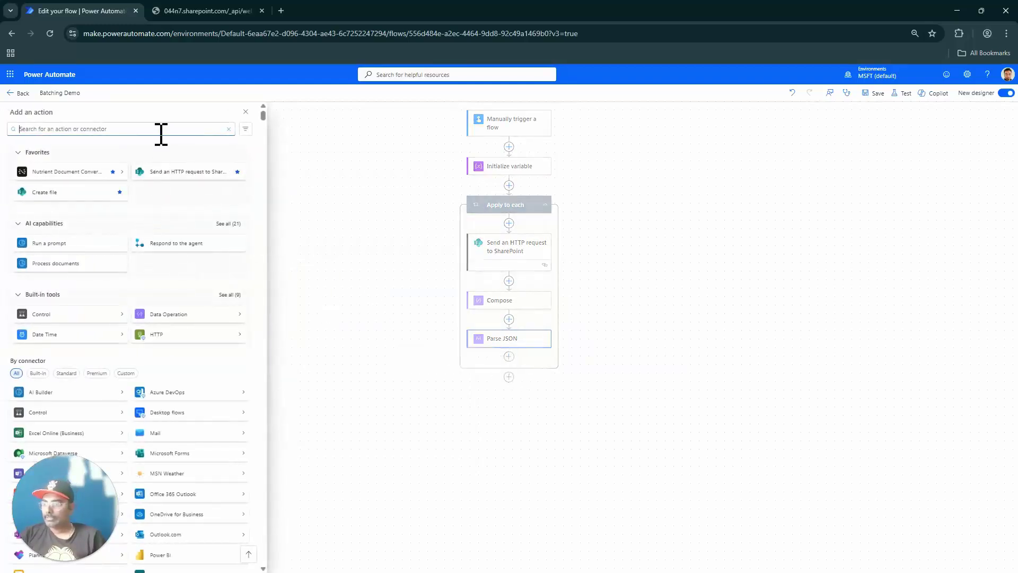
pyautogui.write('Create HTML Table')
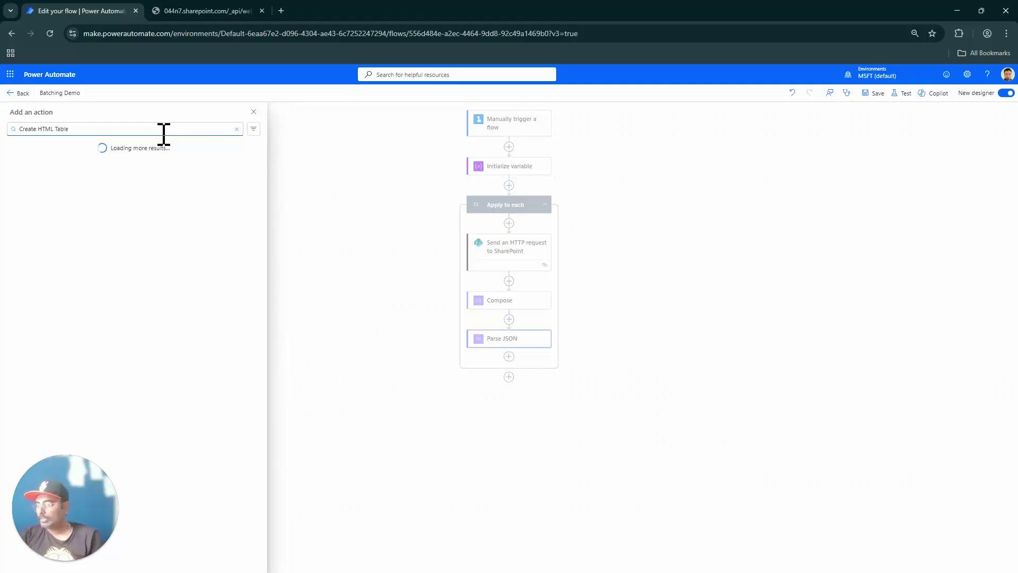
pyautogui.click(109, 256)
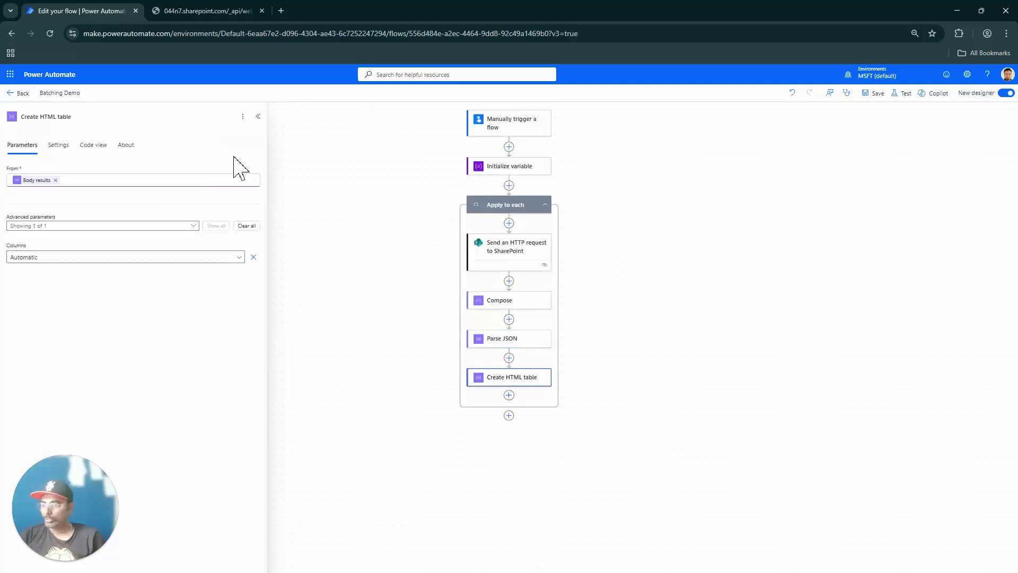
# Step: Save the flow and test it automatically with the most recently used trigger run
pyautogui.click(902, 93)
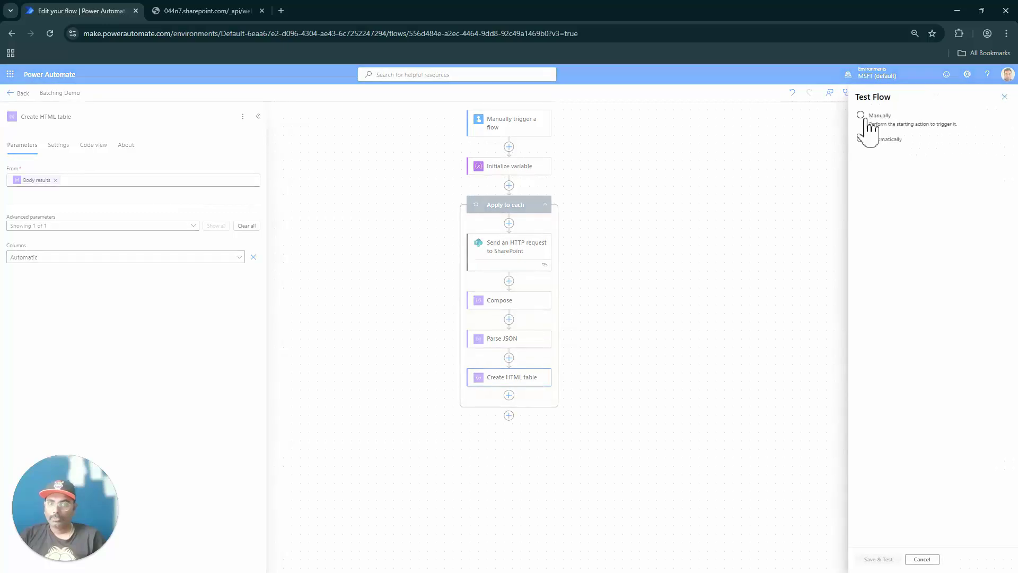
pyautogui.click(884, 139)
pyautogui.click(877, 170)
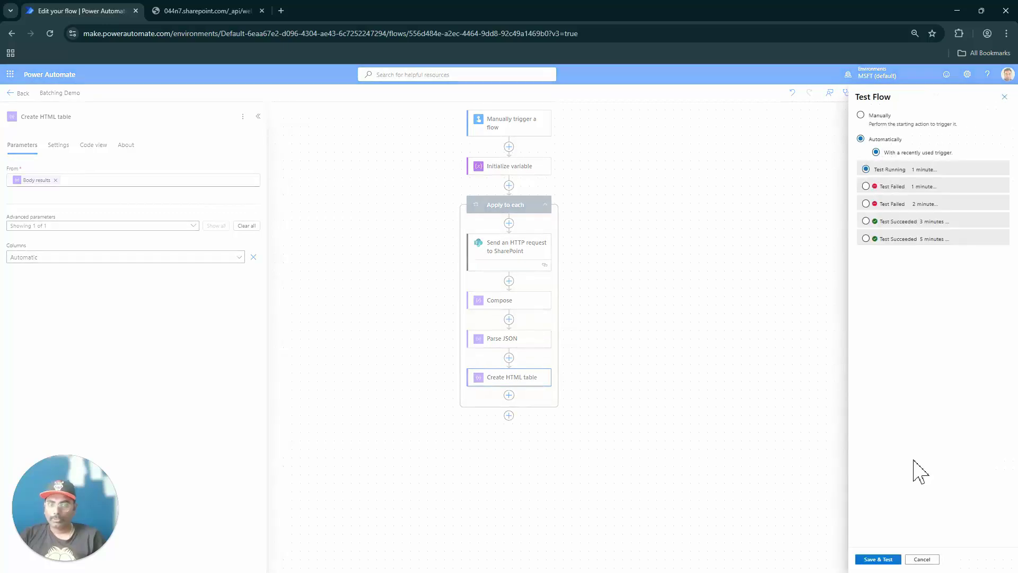
pyautogui.click(895, 560)
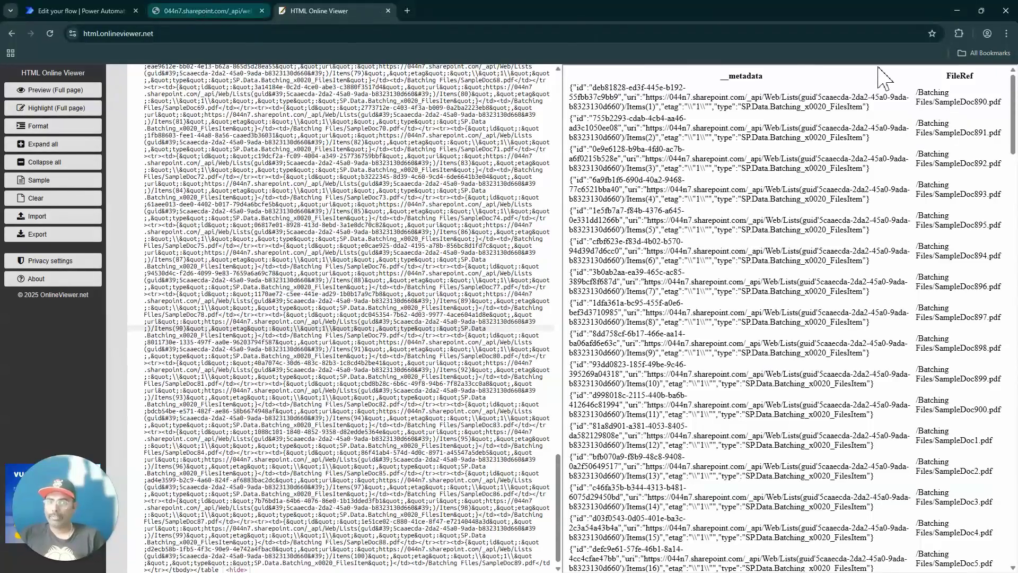
# Step: Check the FileRef column header in the rendered HTML table, and close the raw outputs of Create HTML table in Power Automate
pyautogui.doubleClick(961, 76)
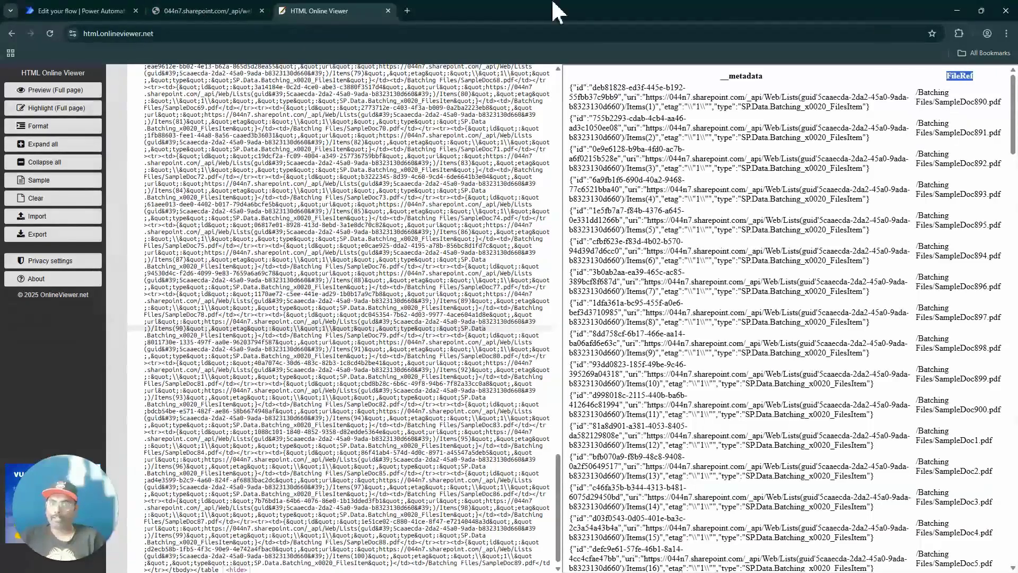
pyautogui.click(91, 11)
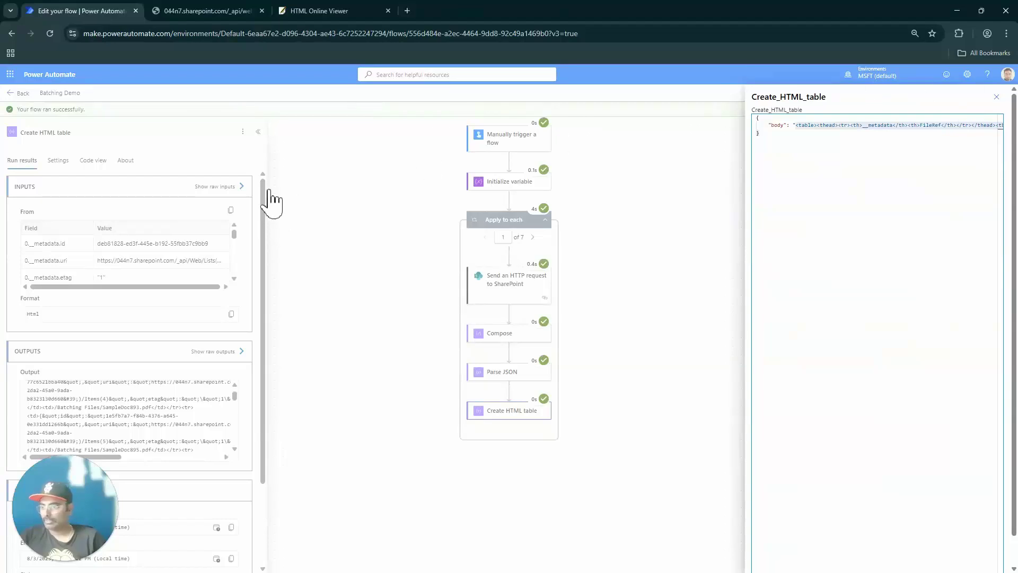
pyautogui.click(996, 97)
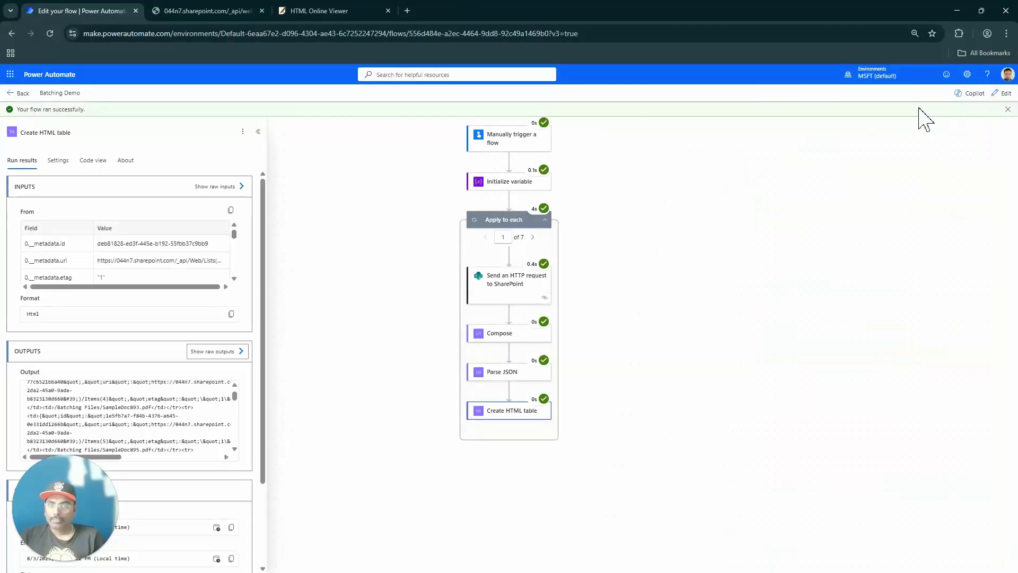
# Step: Return the flow to editing, switch the Create HTML table columns to Custom and enter FileRef as the first column's header
pyautogui.click(1002, 93)
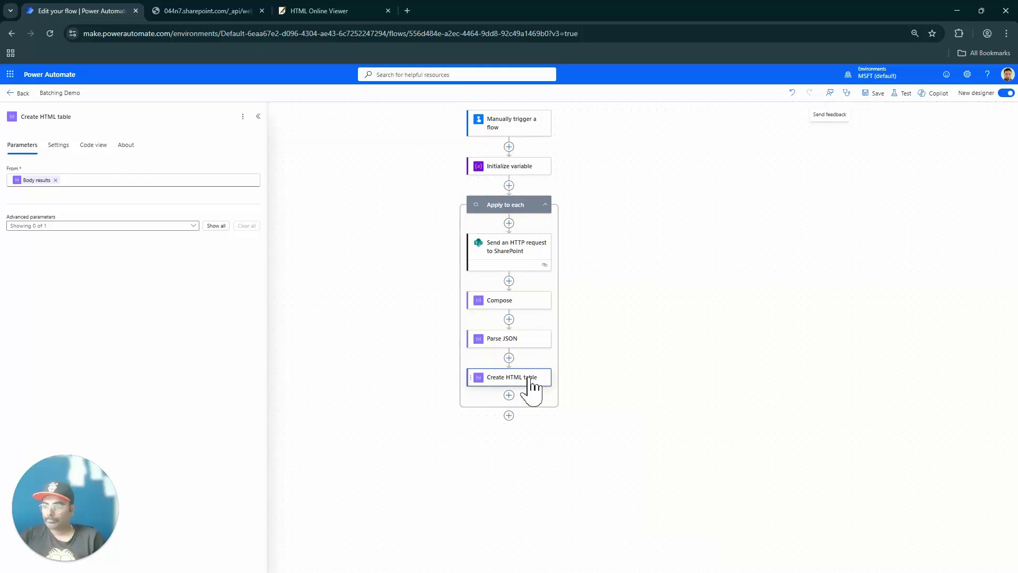
pyautogui.click(216, 226)
pyautogui.click(211, 257)
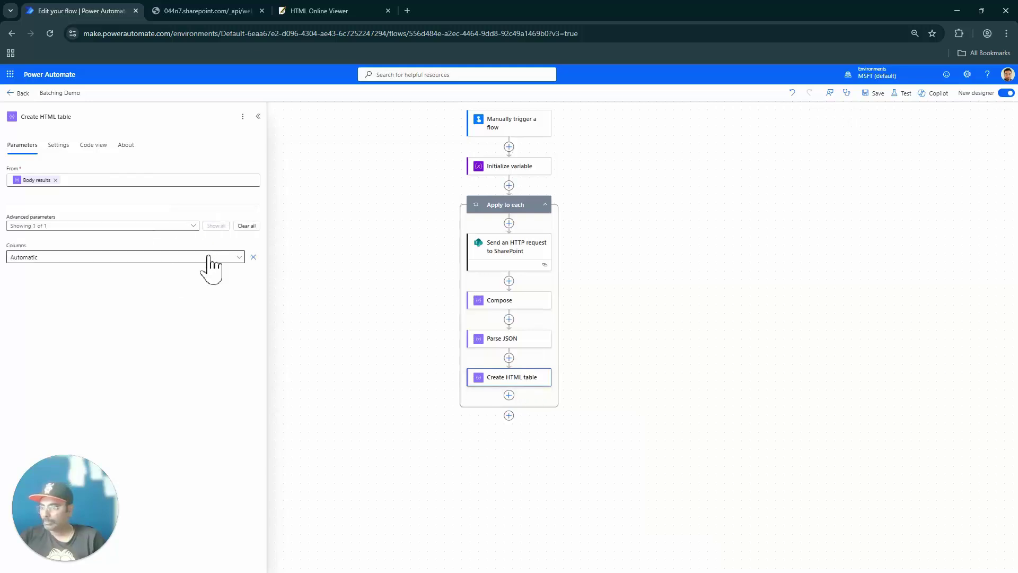
pyautogui.click(33, 294)
pyautogui.click(40, 284)
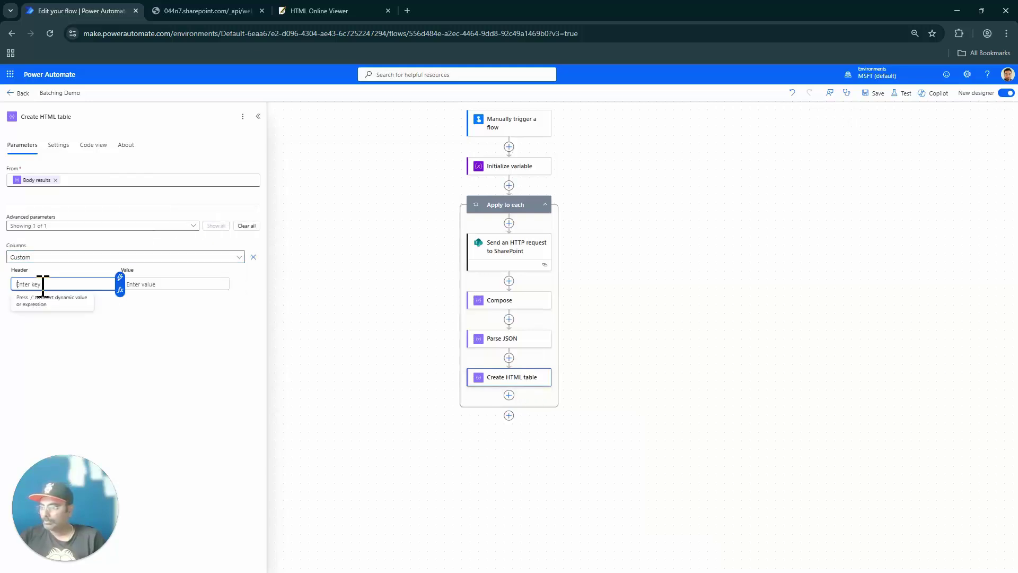
pyautogui.write('FileRef')
pyautogui.click(164, 285)
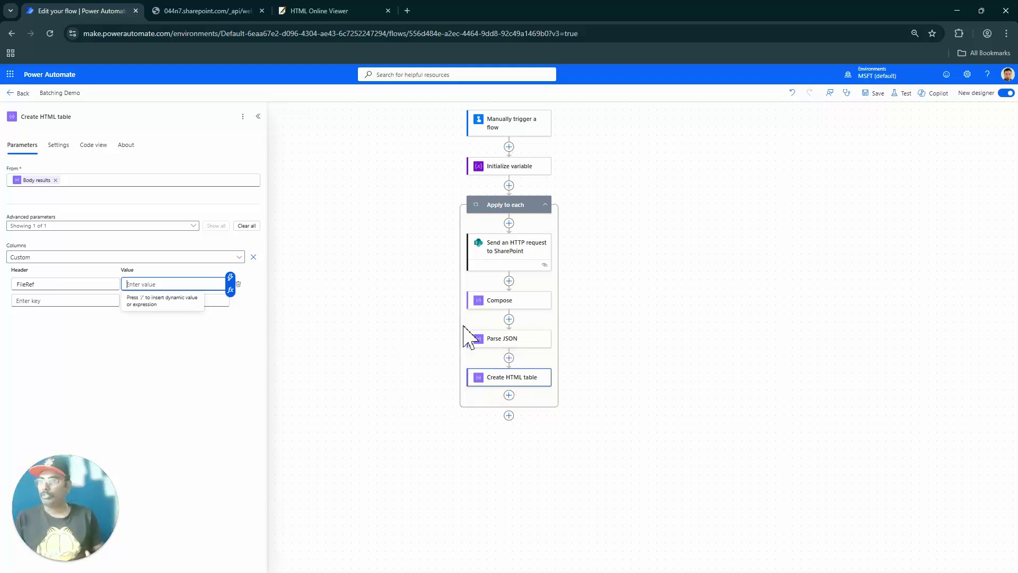
# Step: Switch to HTML Online Viewer and review the FileRef file paths through to the end of the rendered table
pyautogui.click(341, 11)
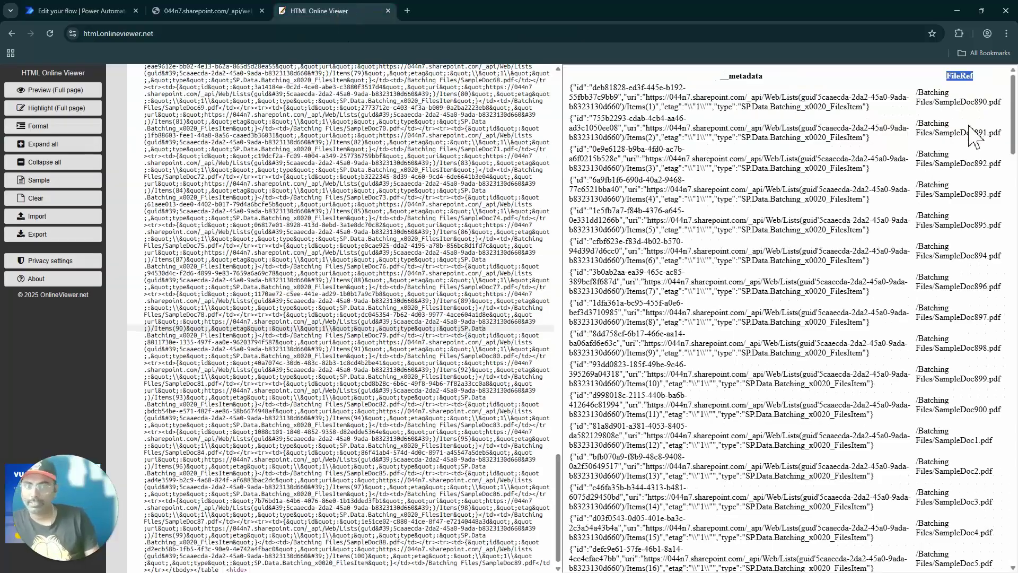
pyautogui.click(924, 95)
pyautogui.moveTo(924, 94); pyautogui.dragTo(896, 191)
pyautogui.click(873, 106)
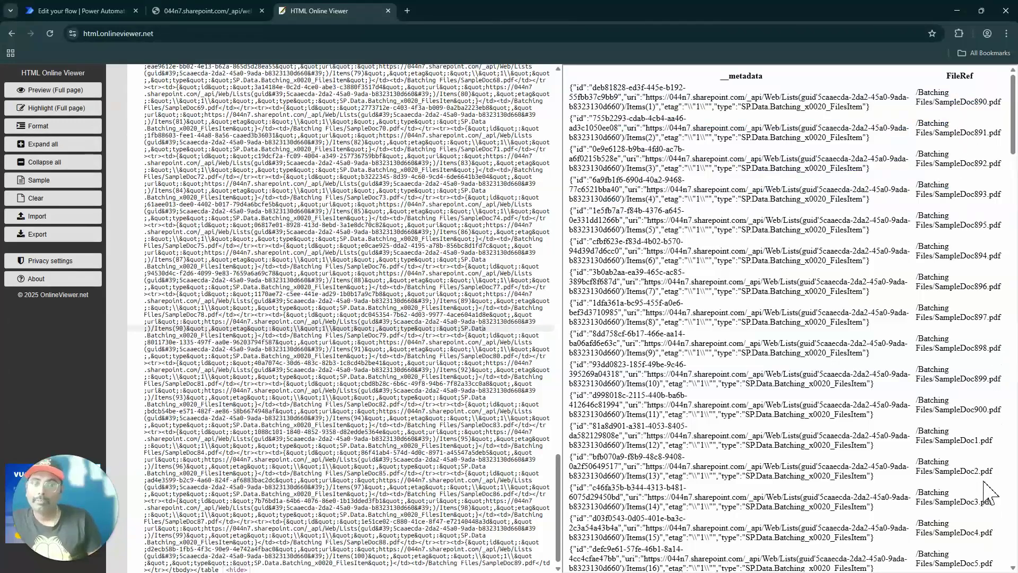
pyautogui.moveTo(1014, 85); pyautogui.dragTo(1013, 525)
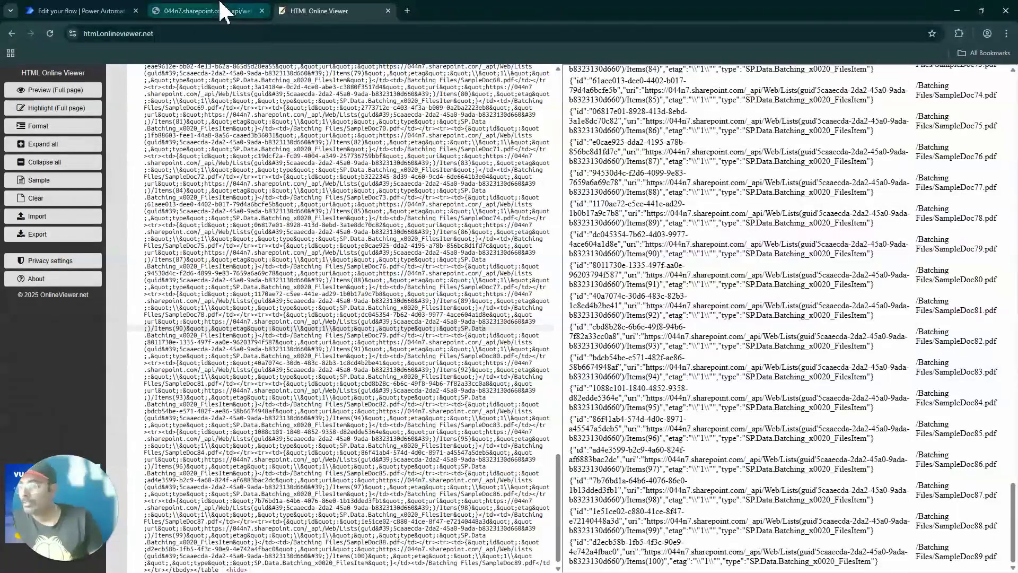
pyautogui.moveTo(221, 10)
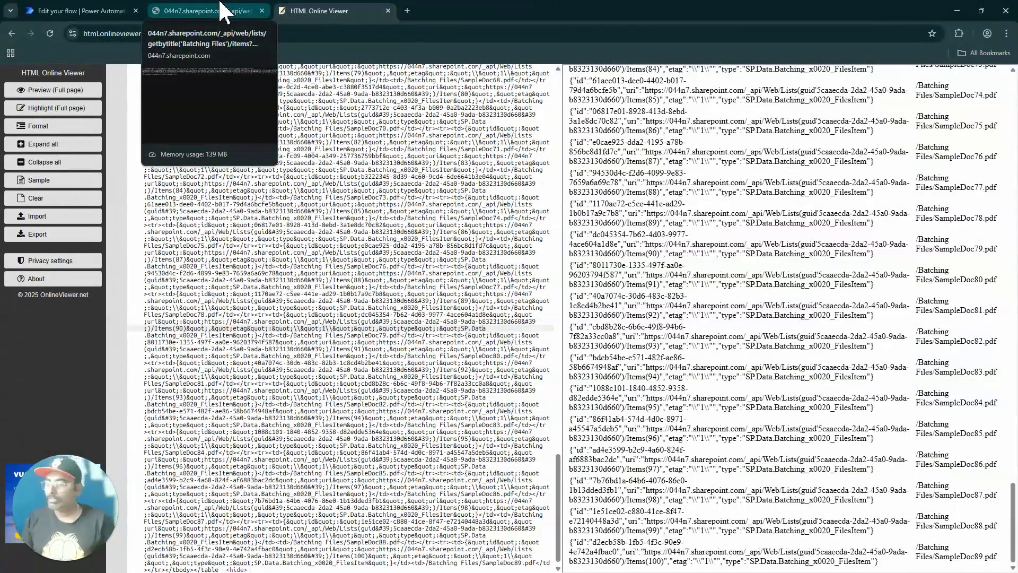